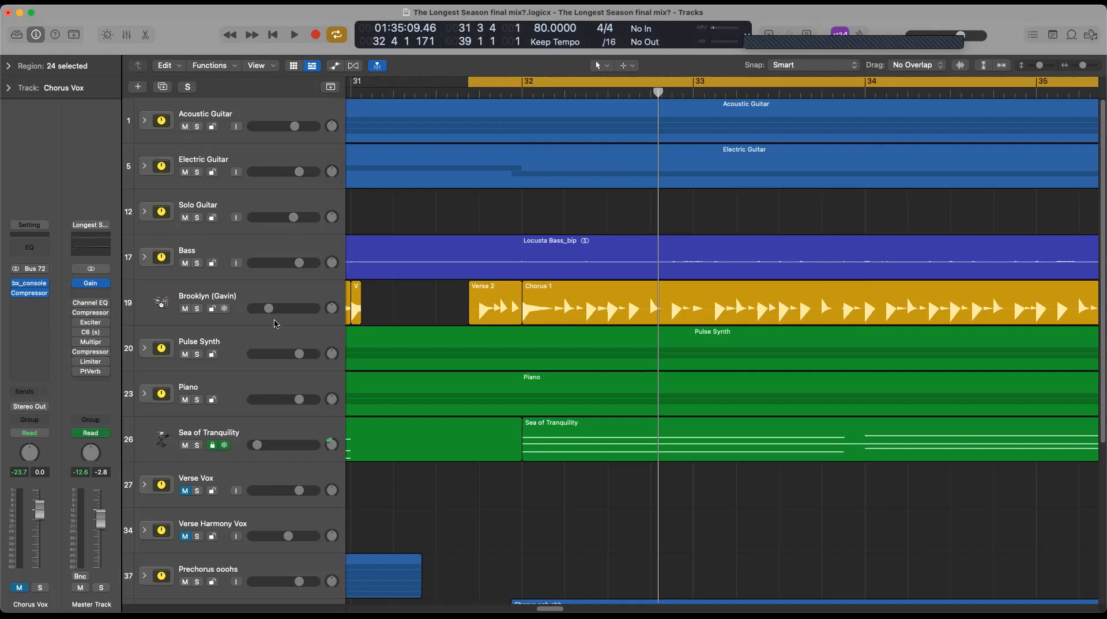
Step: Expand the Piano track stack, inspect the channel strip of its first Steinway Grand Piano track, and collapse the stack
scroll(287, 345, down, 1)
scroll(287, 345, down, 3)
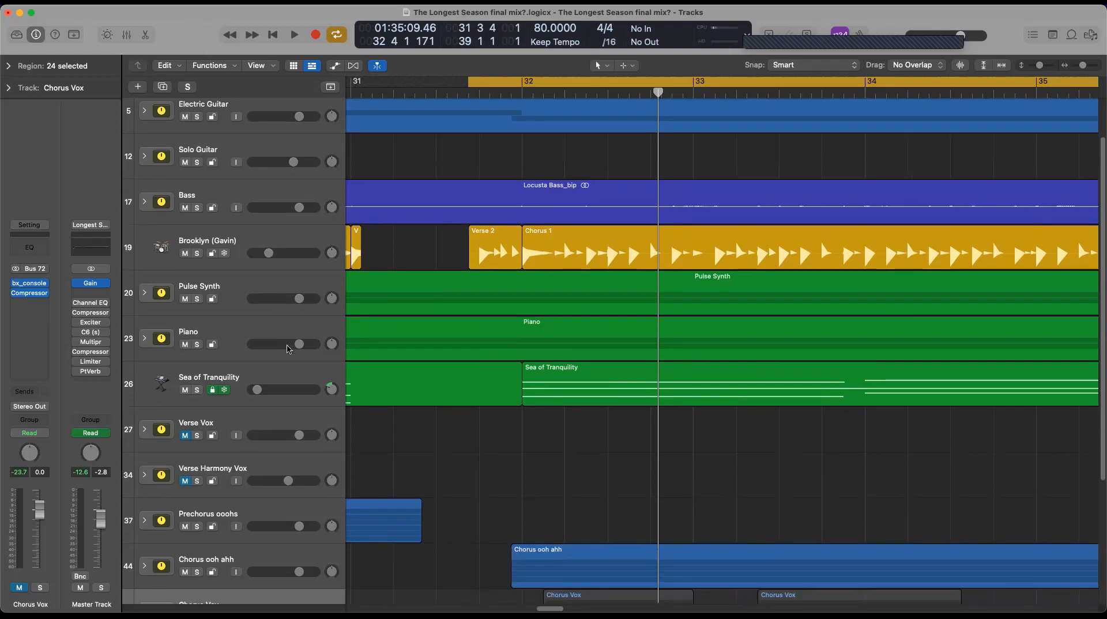
click(144, 339)
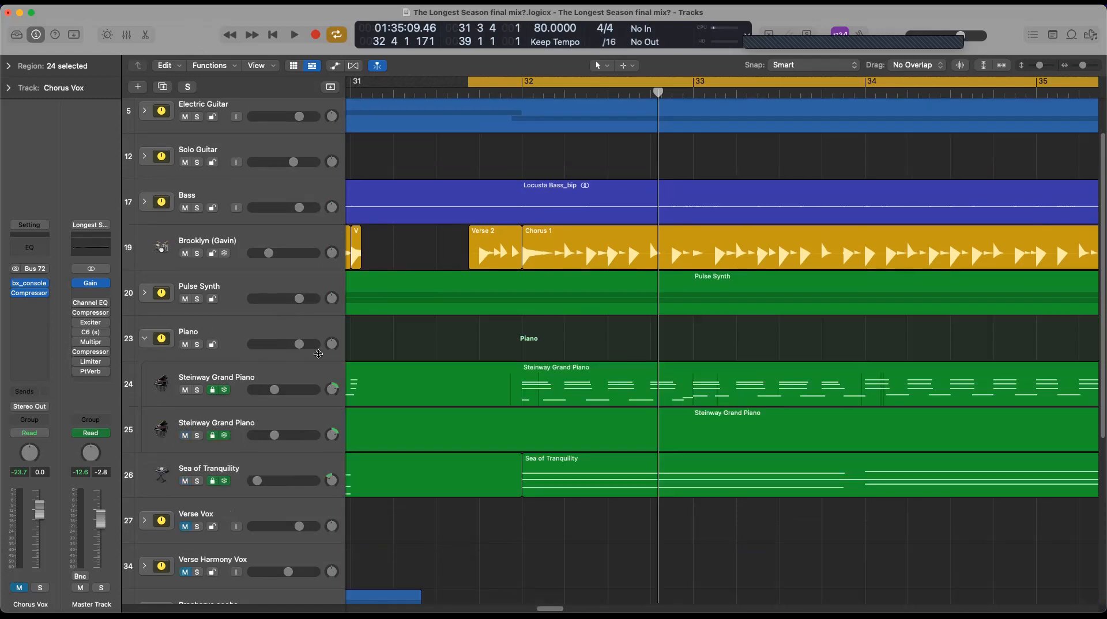
click(286, 379)
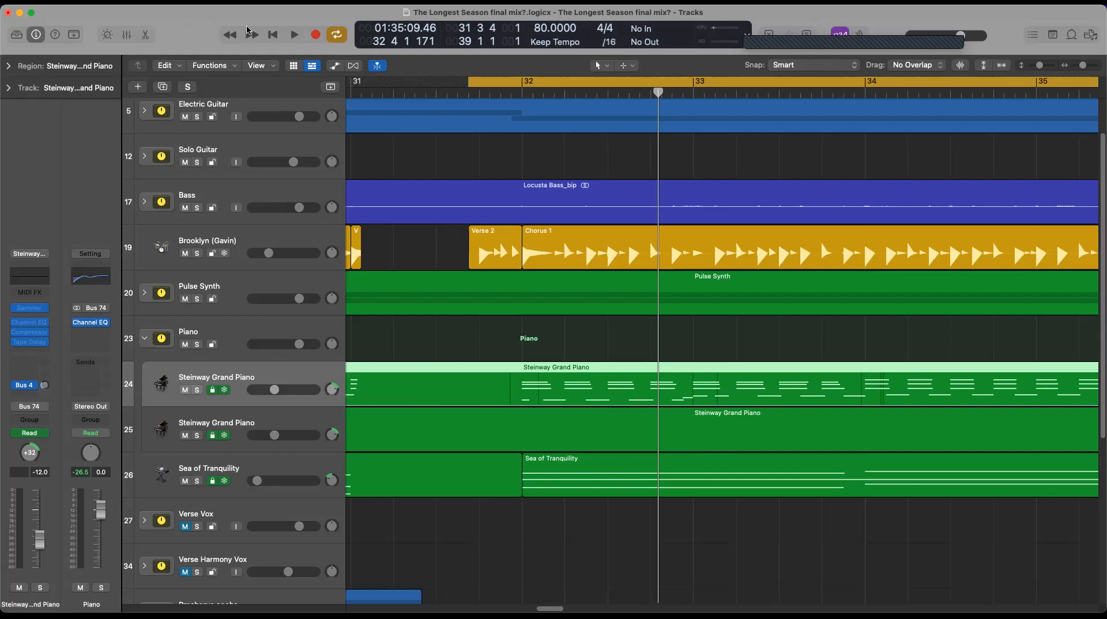
click(145, 340)
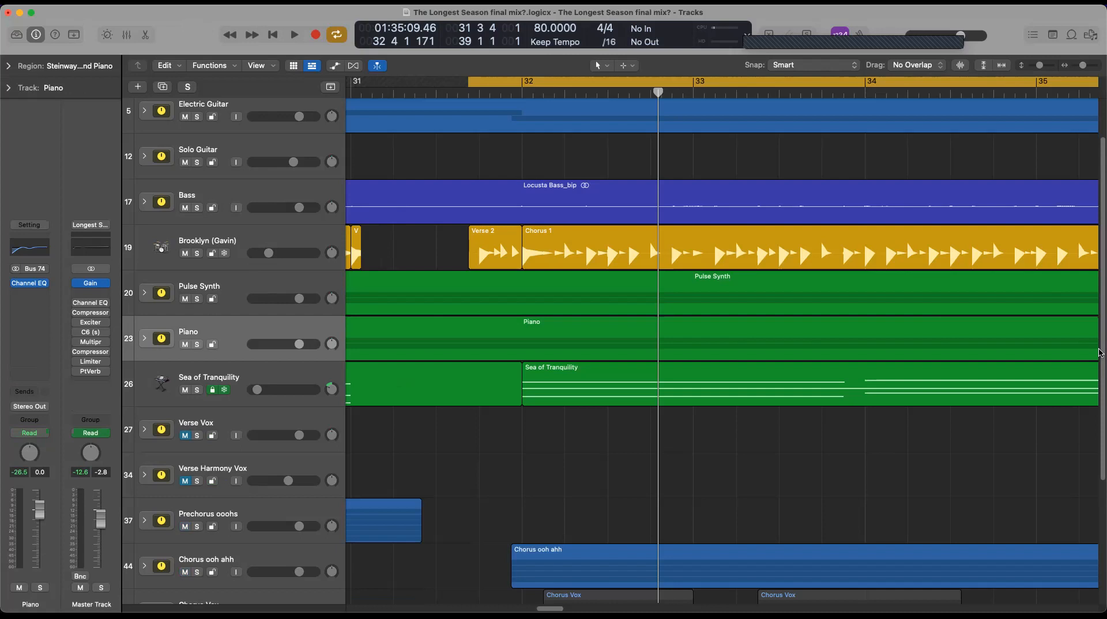
drag(1102, 342, 1102, 240)
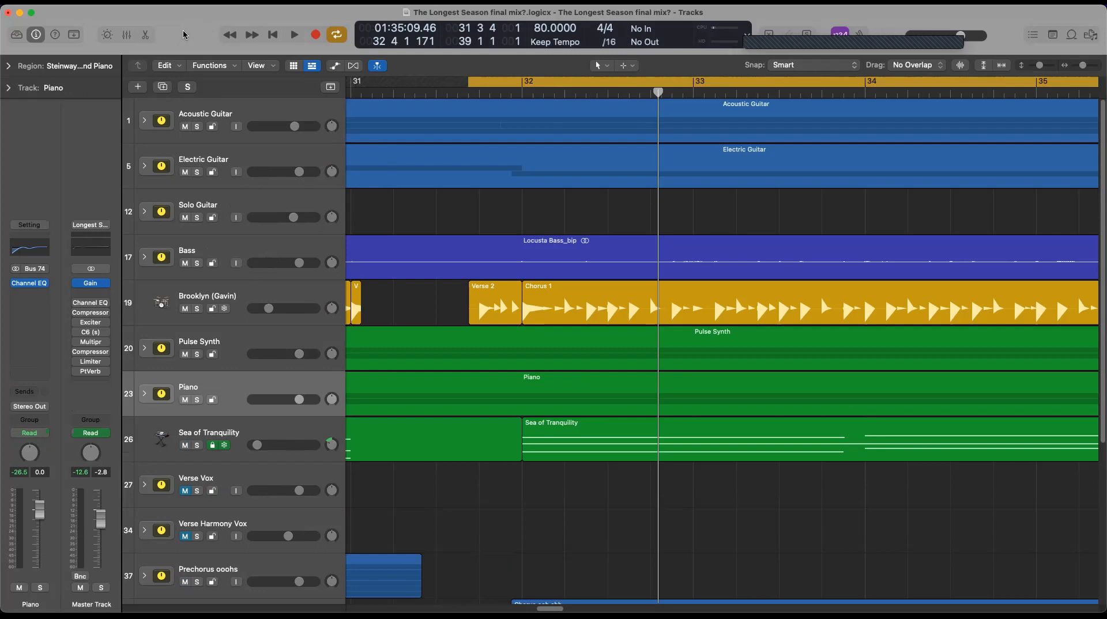
Step: Play the cycled chorus as an instrumental mix and look over the Brooklyn (Gavin) drum track and the remaining tracks
key(space)
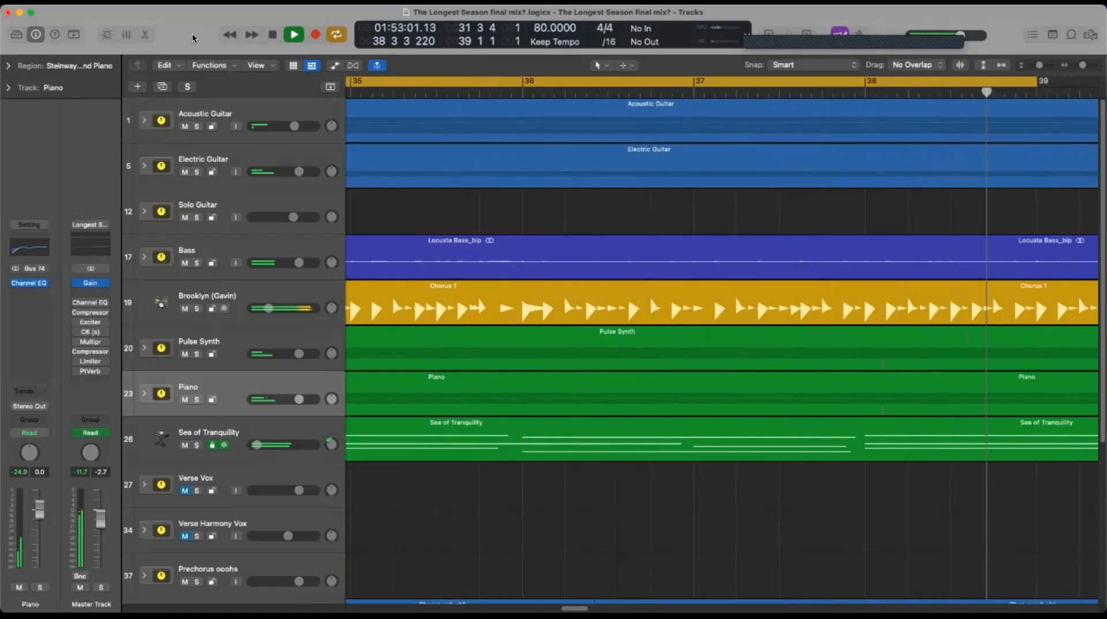
key(space)
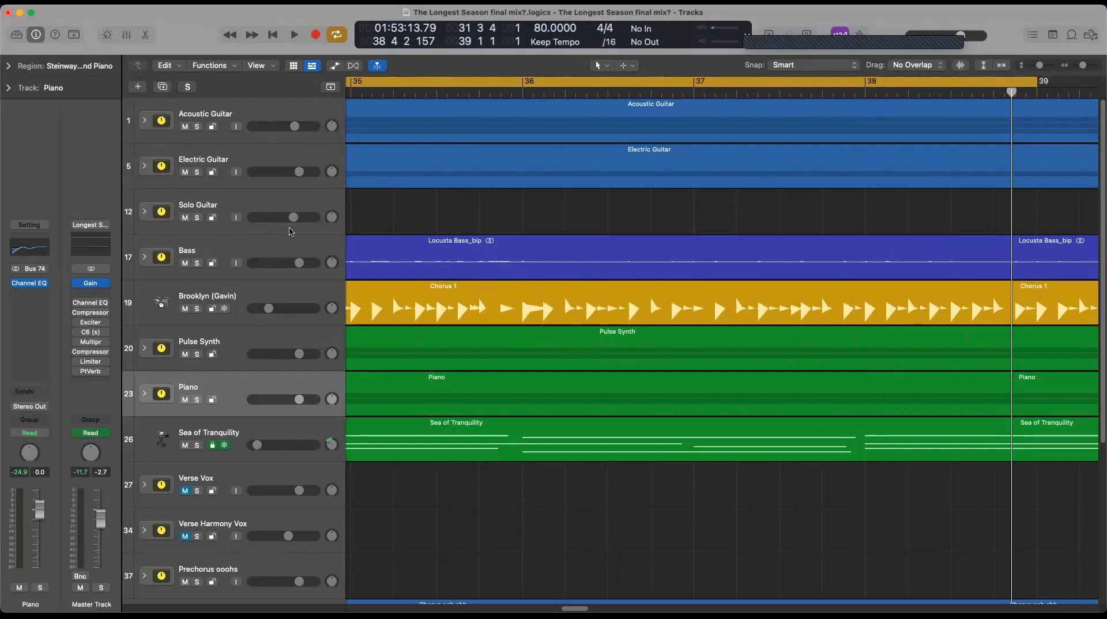
click(288, 294)
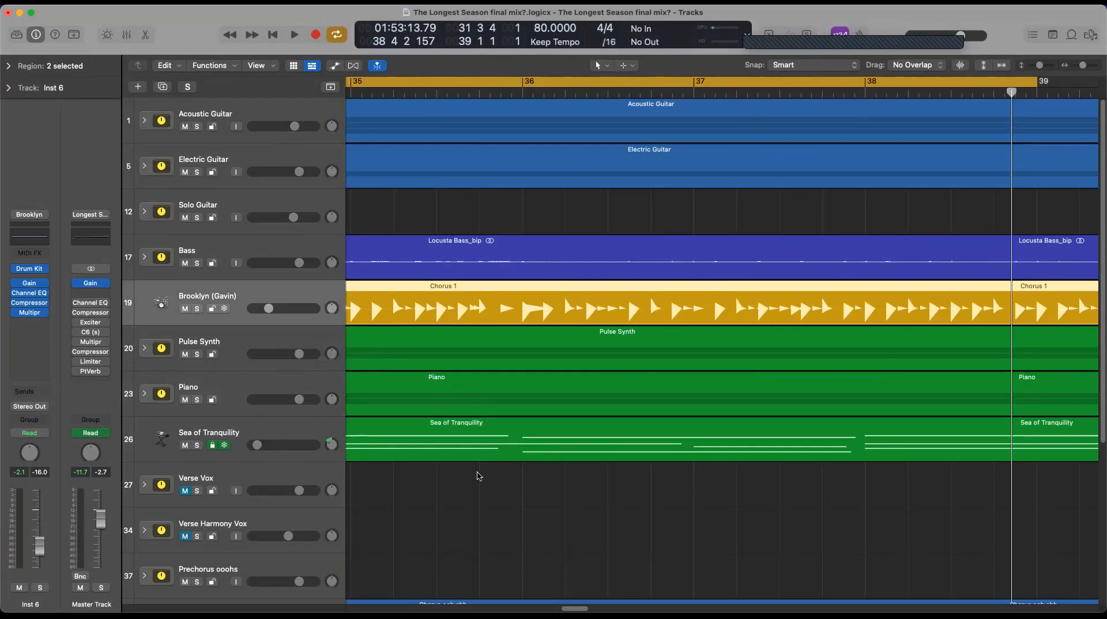
scroll(468, 494, down, 5)
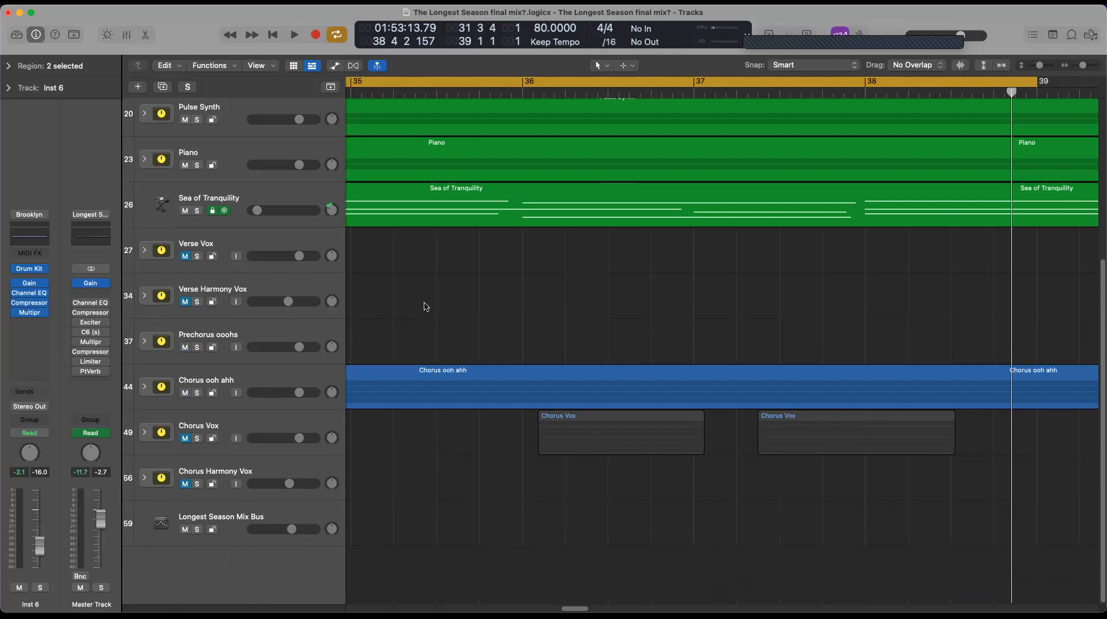
scroll(454, 504, up, 5)
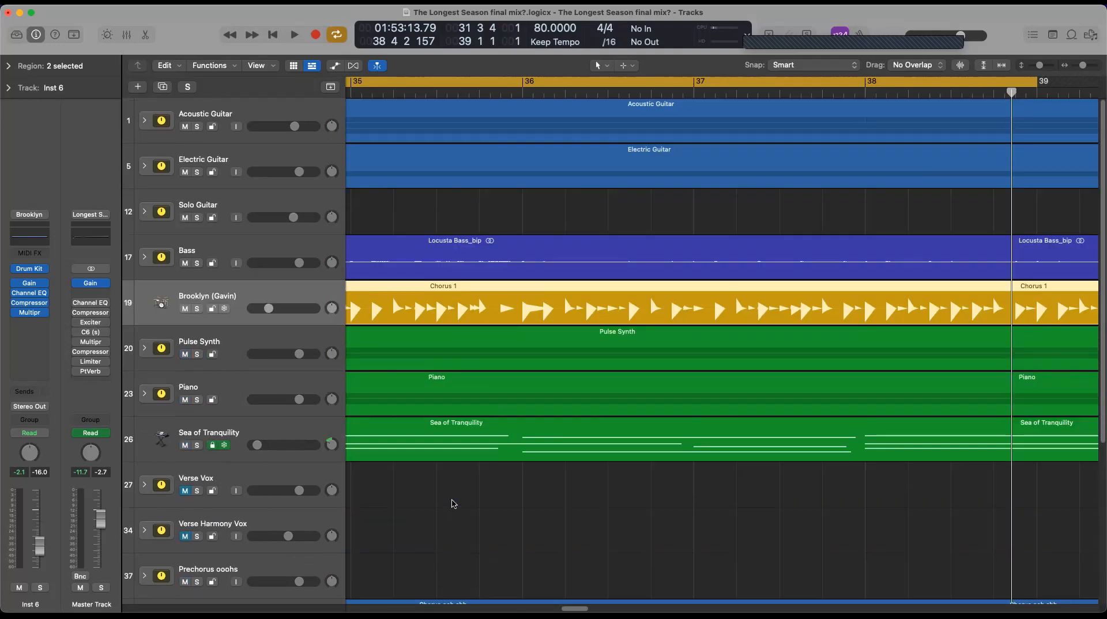
Step: Return to the start of the project and set a new cycle range from bar 2 to bar 4
click(336, 35)
click(273, 35)
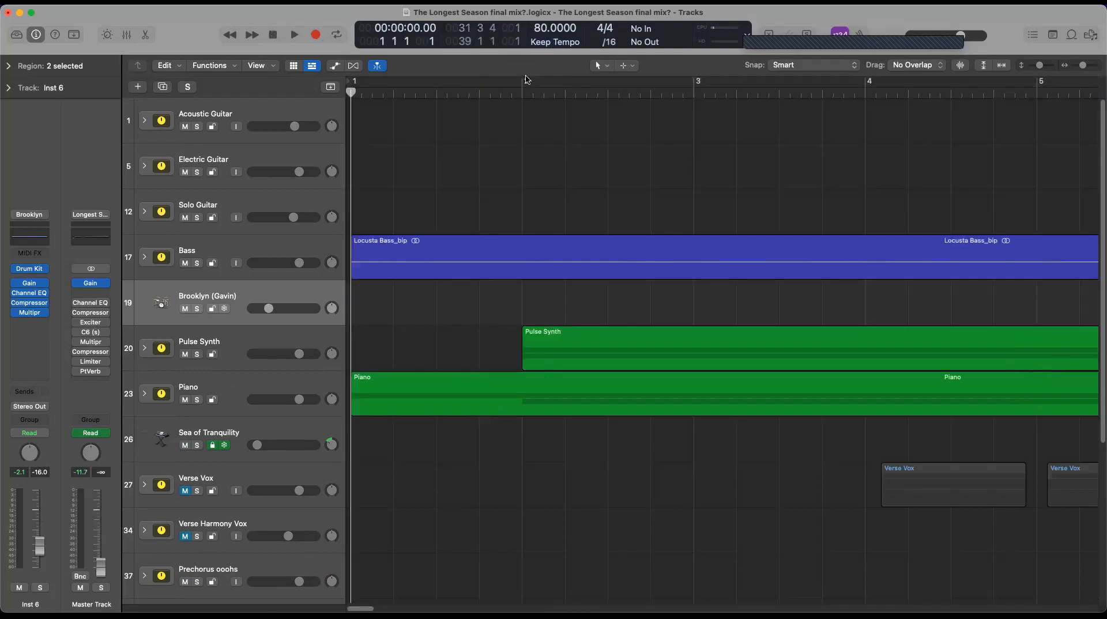
drag(523, 86, 865, 83)
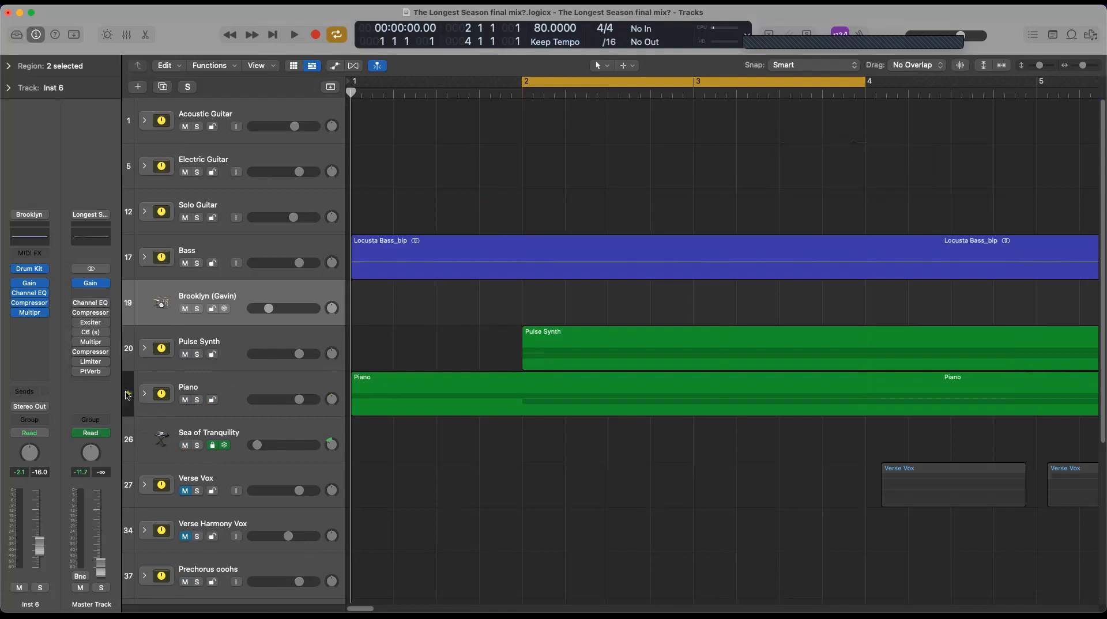
Step: Expand the Piano stack, solo its first Steinway Grand Piano track, and briefly play the piano on its own
click(145, 394)
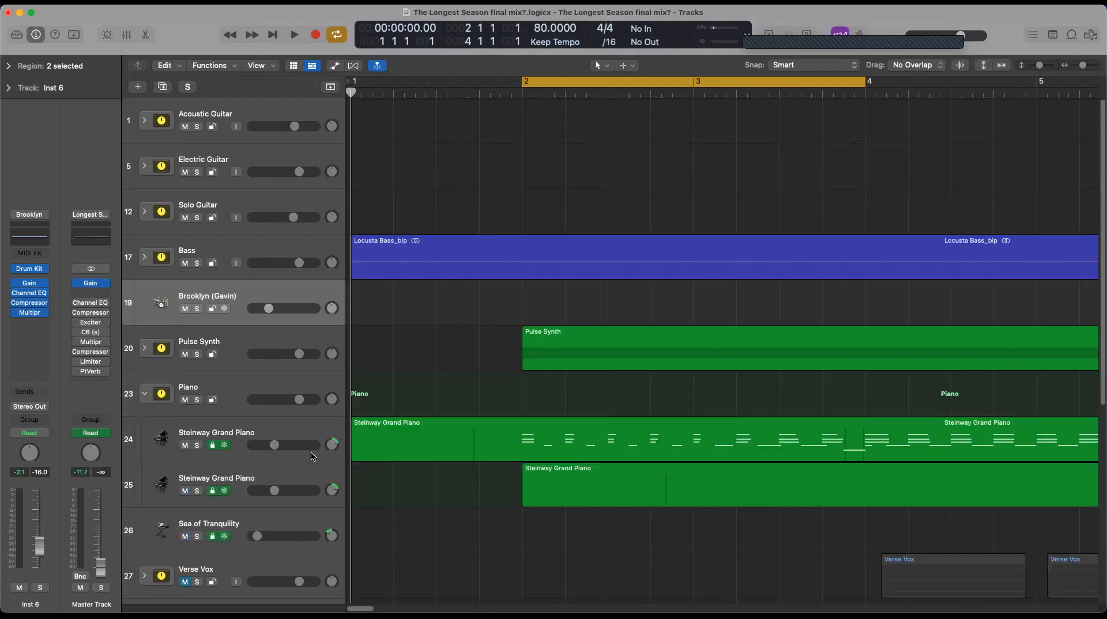
click(197, 446)
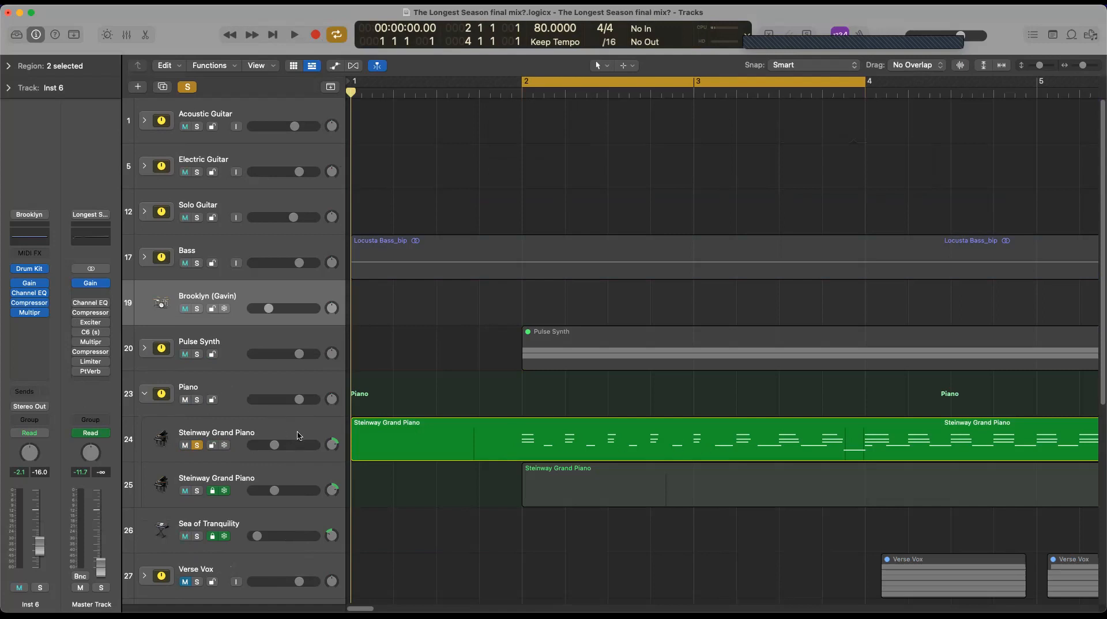
key(space)
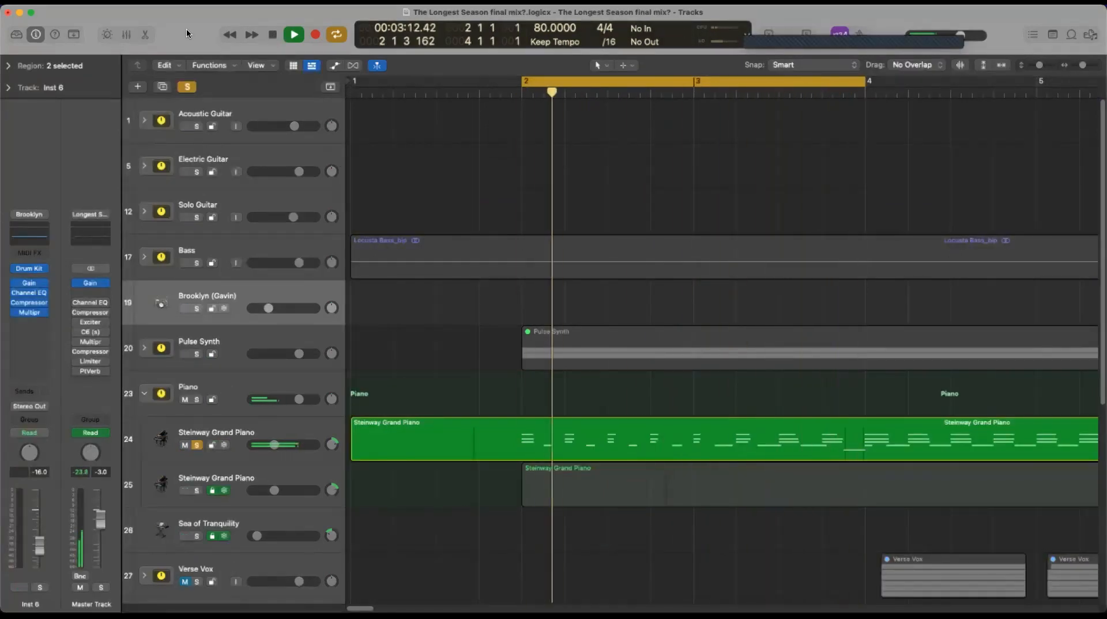
key(space)
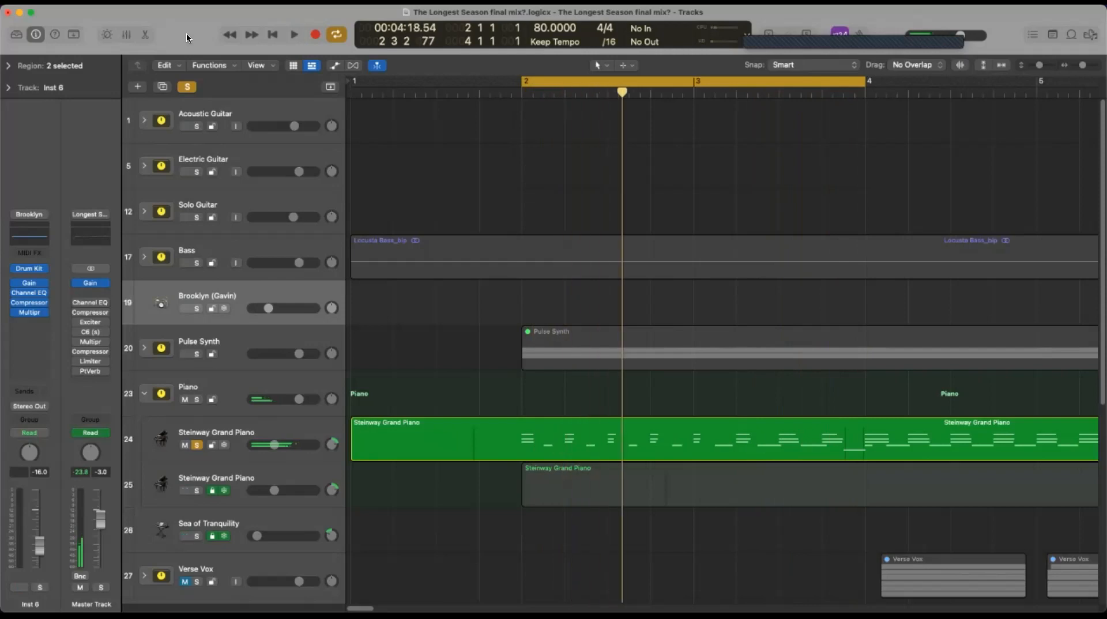
Step: Open the Gain plug-in on the Master Track and move its window clear of the piano tracks
click(279, 432)
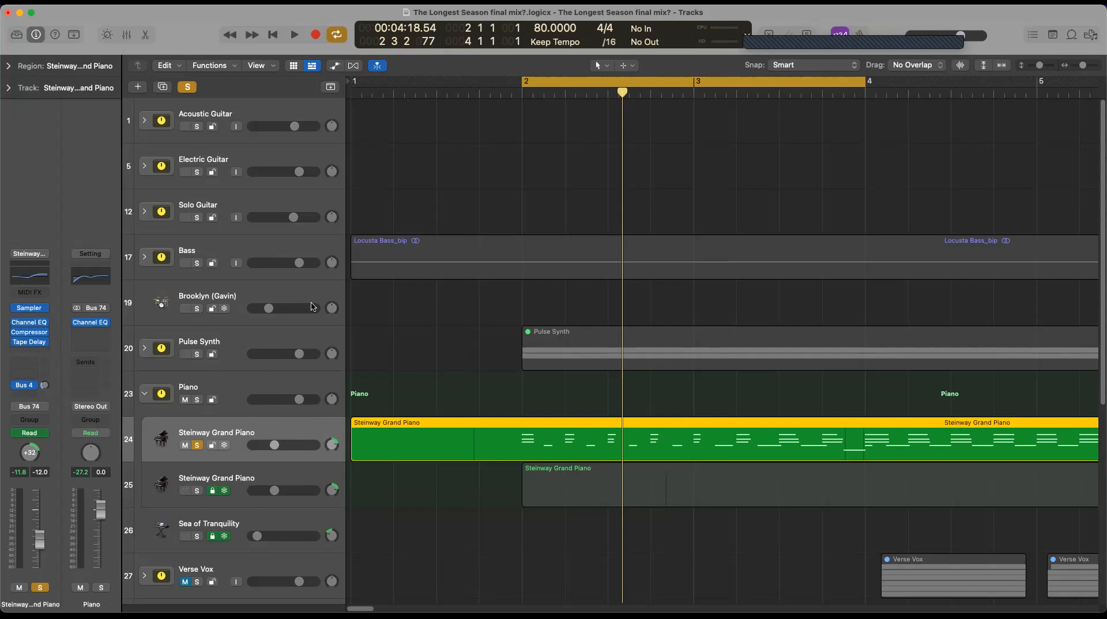
click(288, 390)
click(93, 286)
click(547, 295)
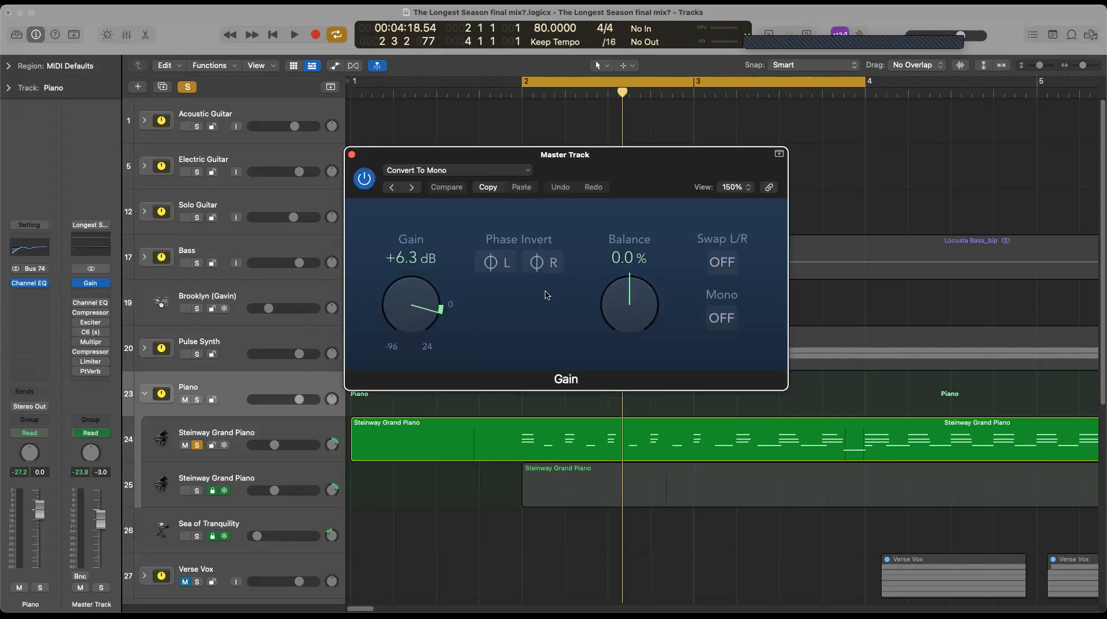
drag(637, 177, 675, 172)
drag(670, 373, 851, 310)
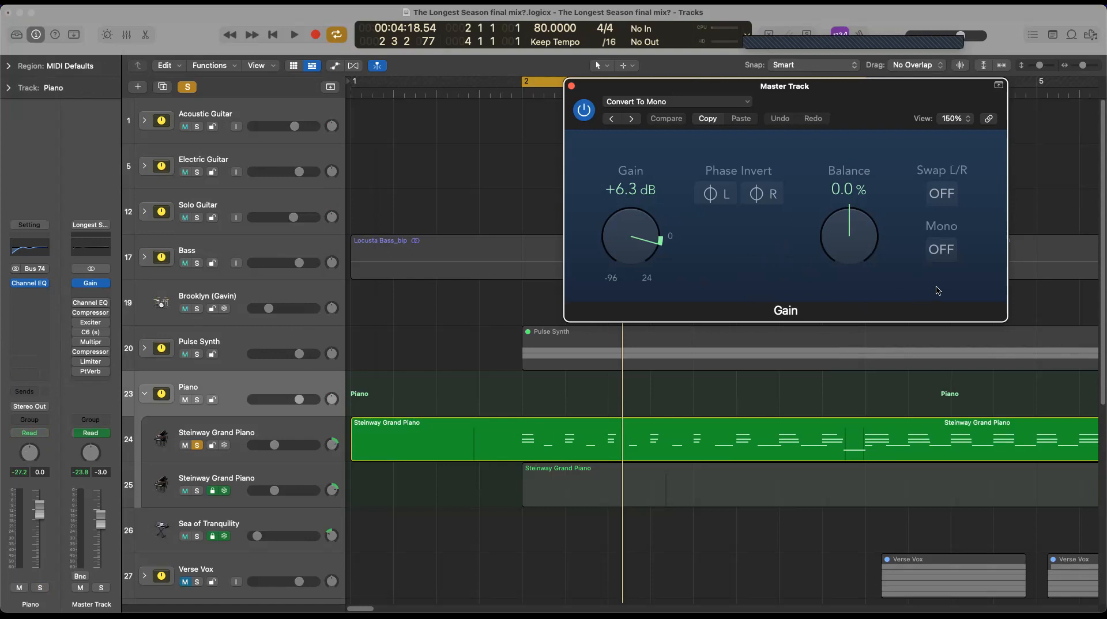
Step: Switch the Master Track Gain plug-in's Mono option on and off several times, leaving it off
click(942, 252)
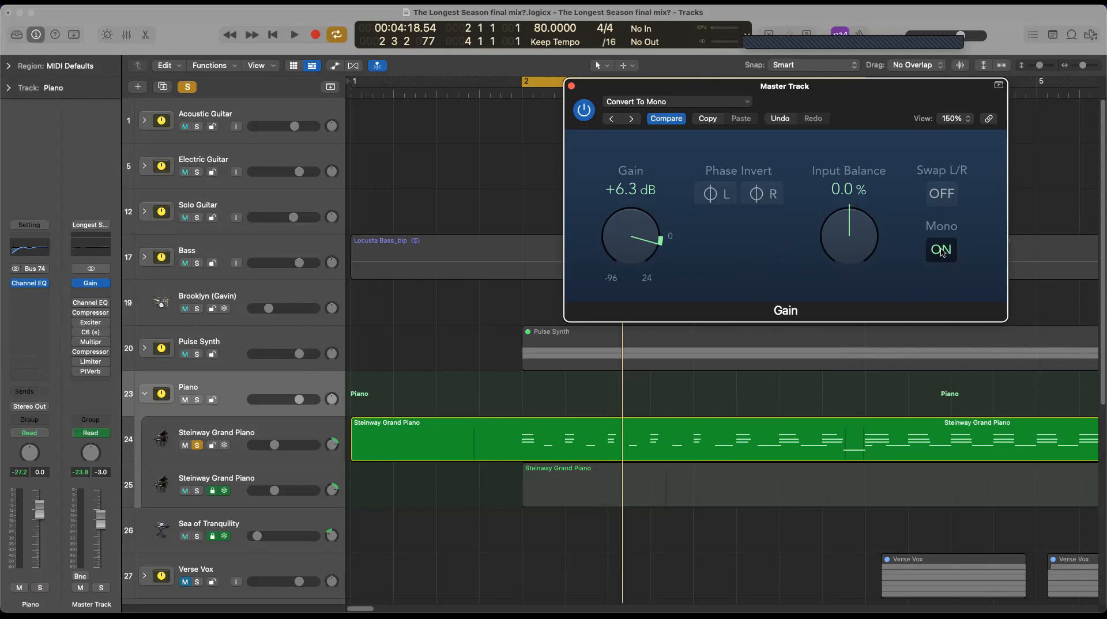
click(941, 252)
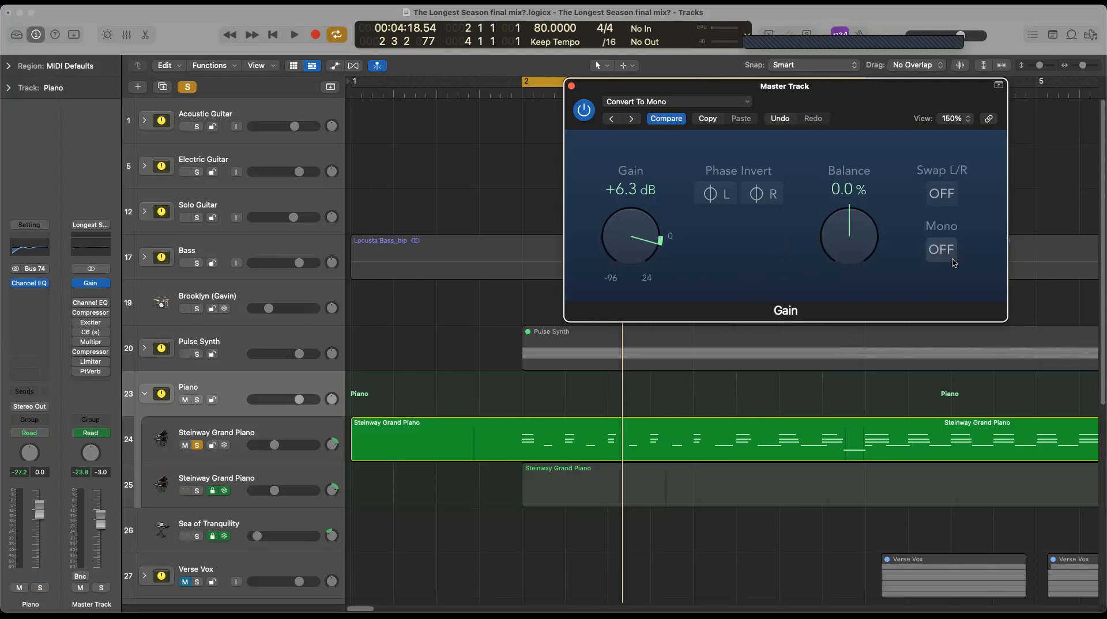
click(944, 253)
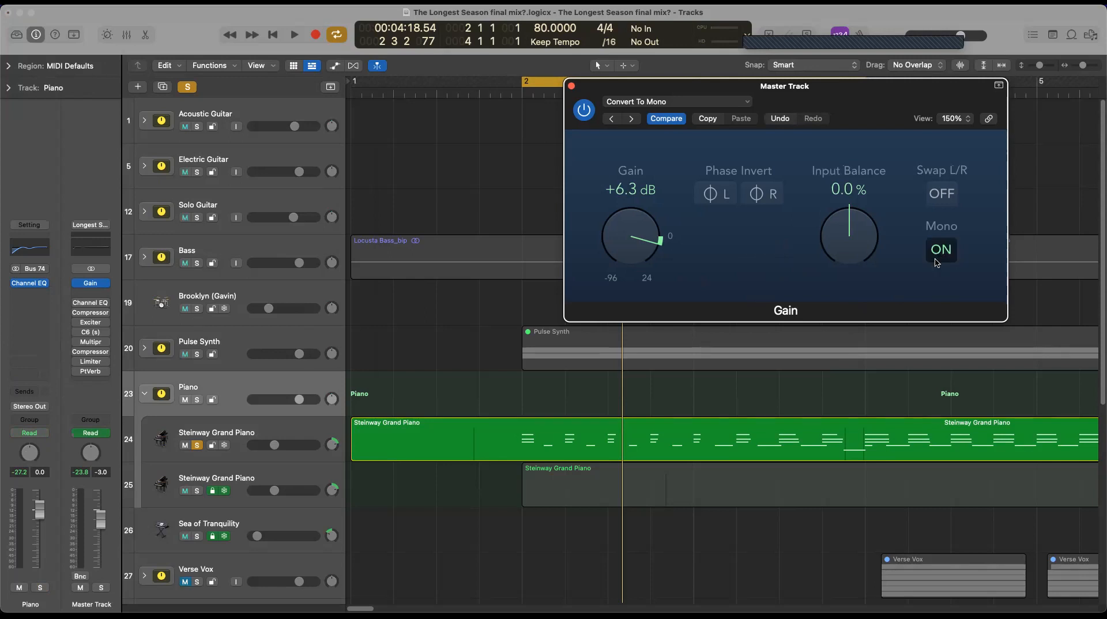
click(945, 252)
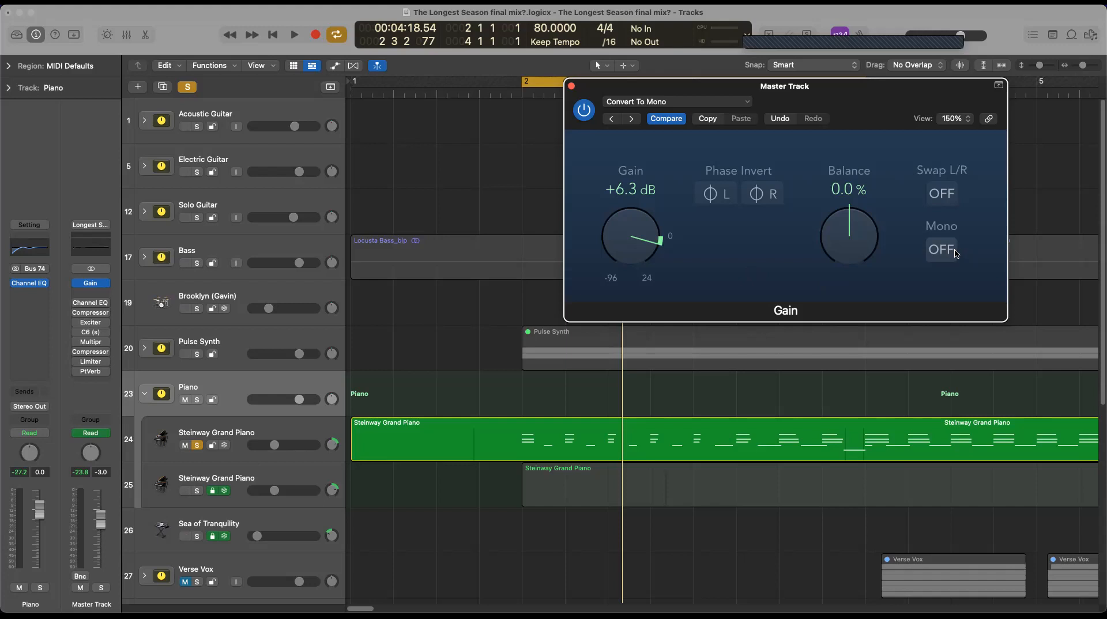
click(952, 255)
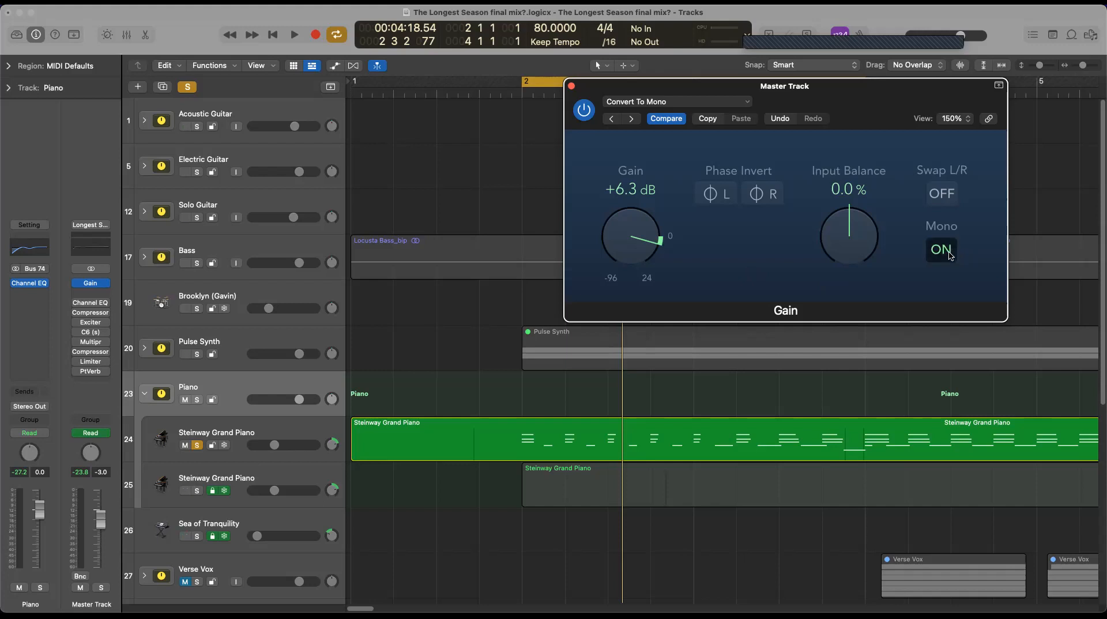
click(950, 256)
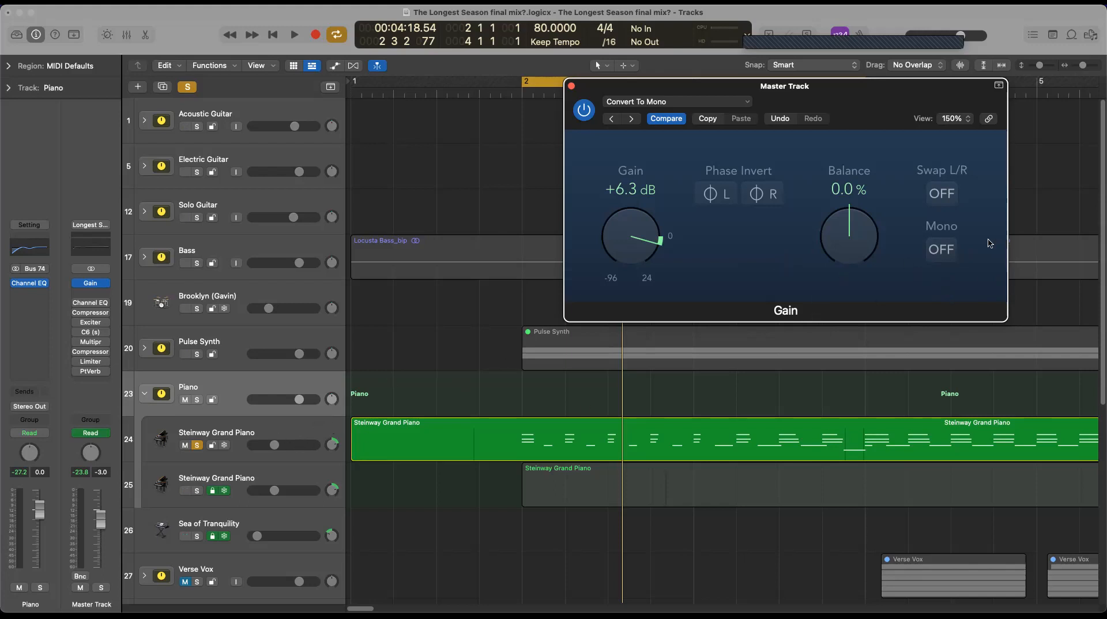
Step: Play the soloed piano in the cycle and compare it in mono and stereo with the Gain plug-in's Mono option
key(space)
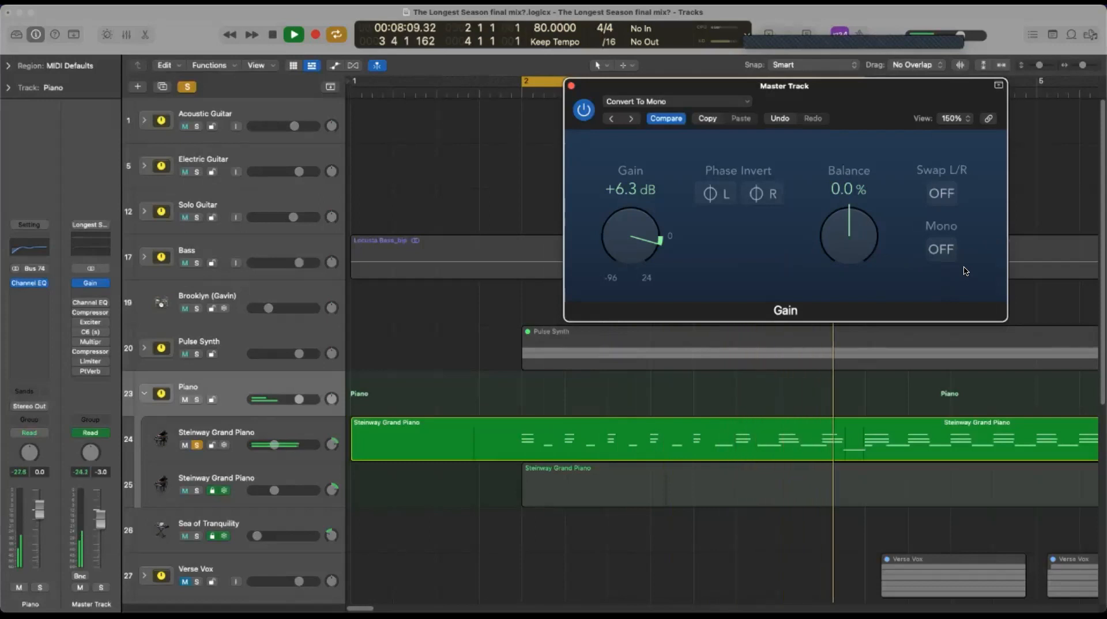
click(945, 250)
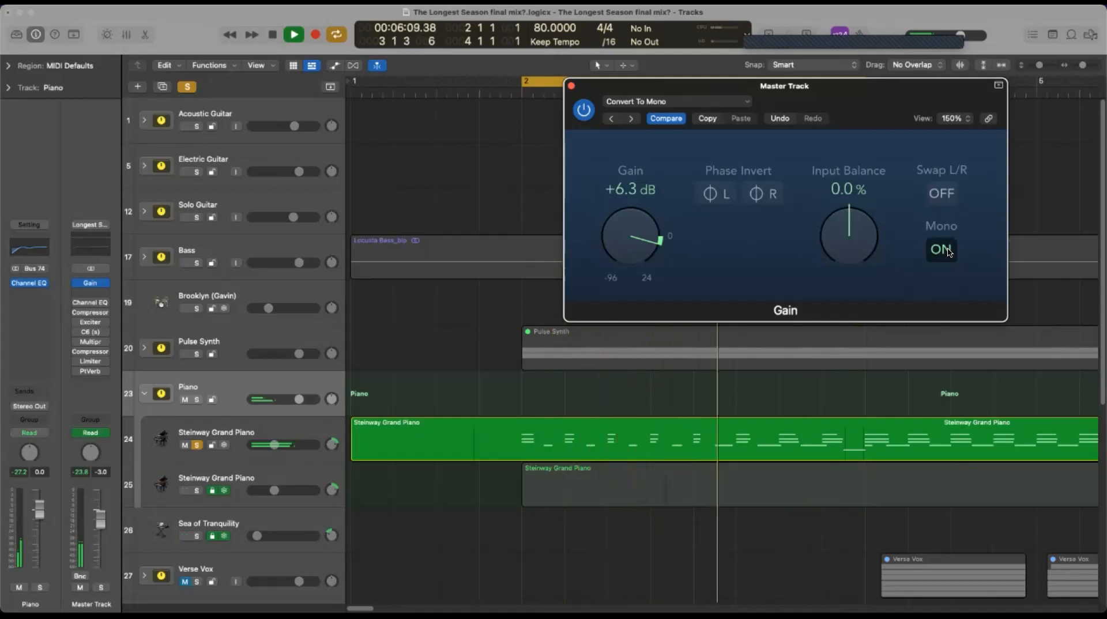
click(942, 250)
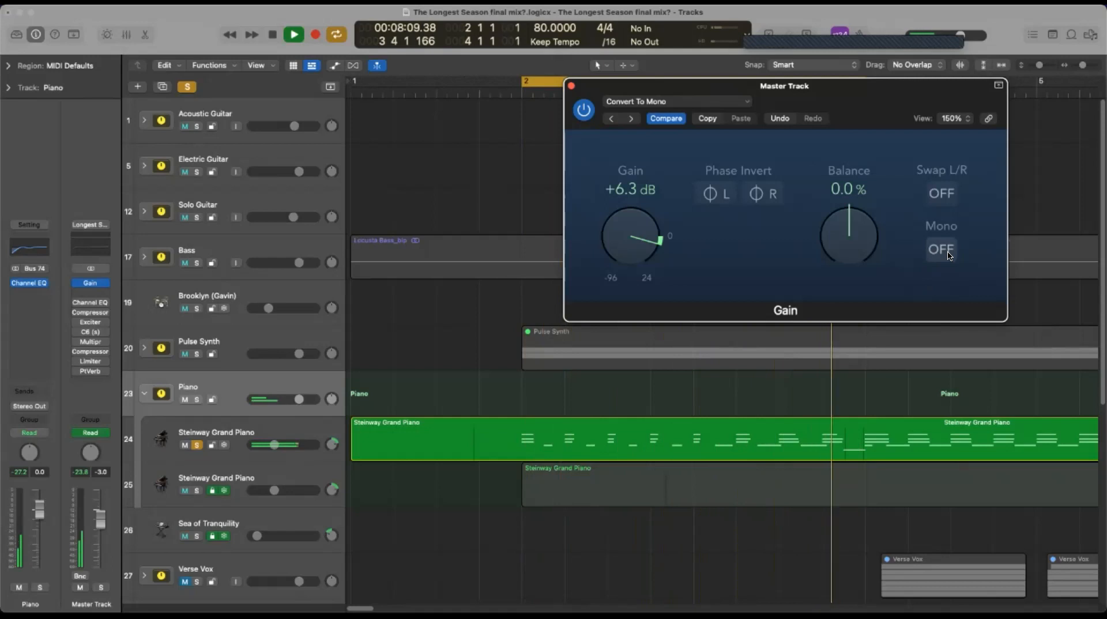
key(space)
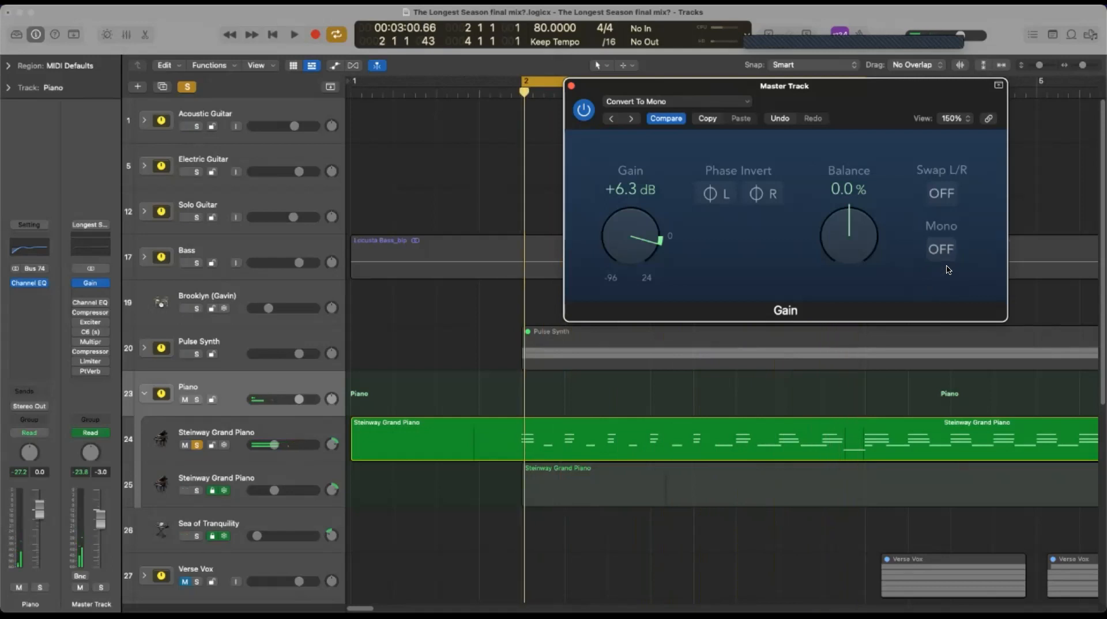
Step: Select the first Steinway Grand Piano track and play it, switching the Master Track Gain's Mono option on and off to compare
click(285, 429)
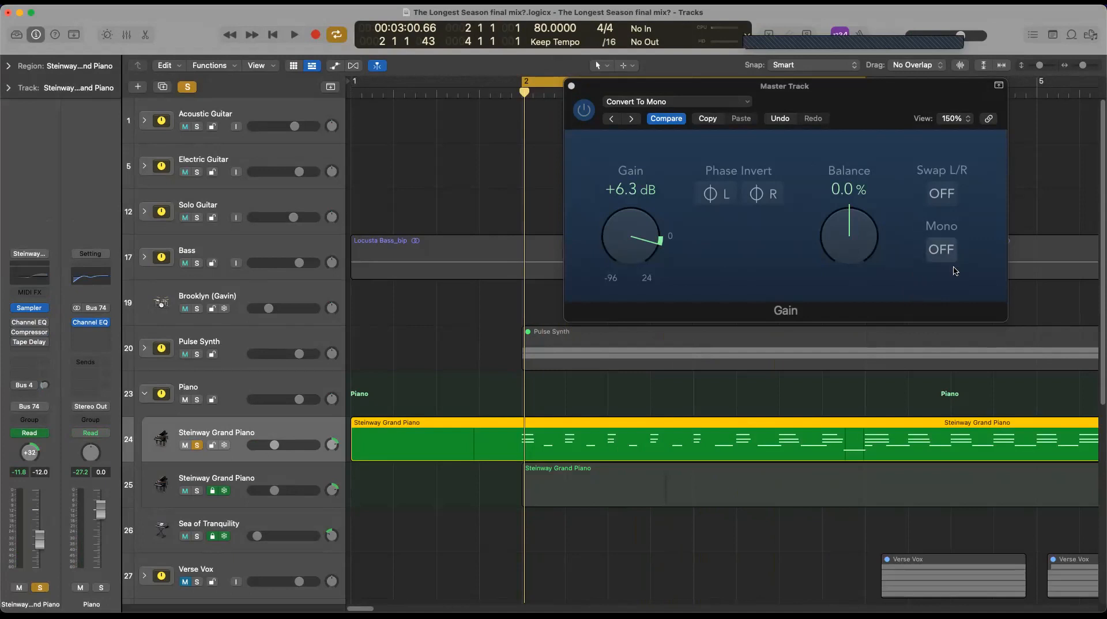
key(space)
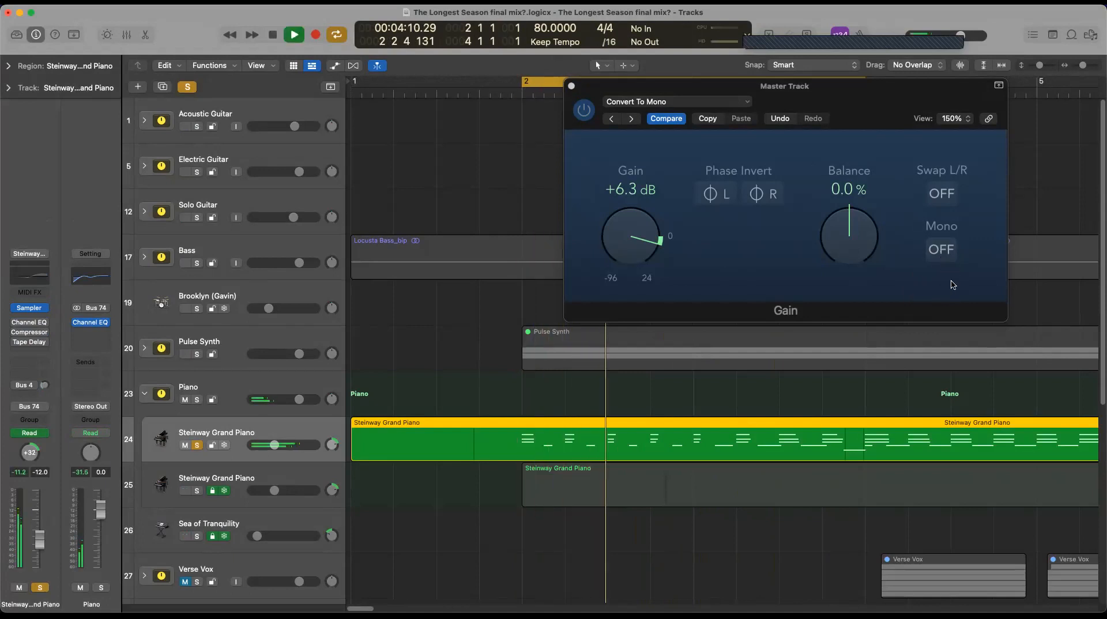
click(944, 250)
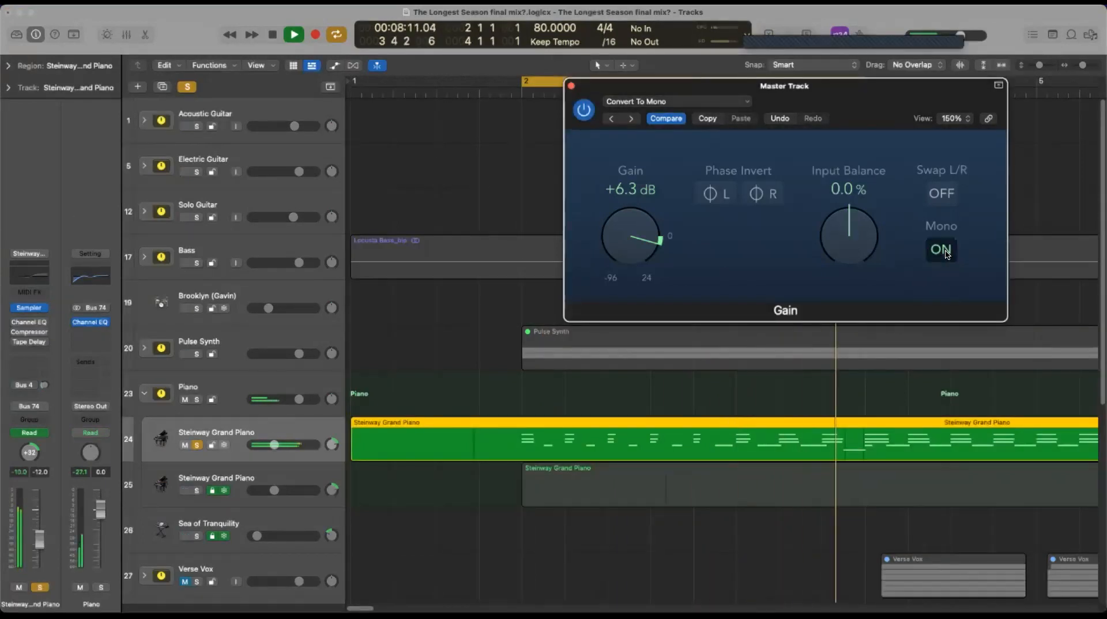
click(944, 252)
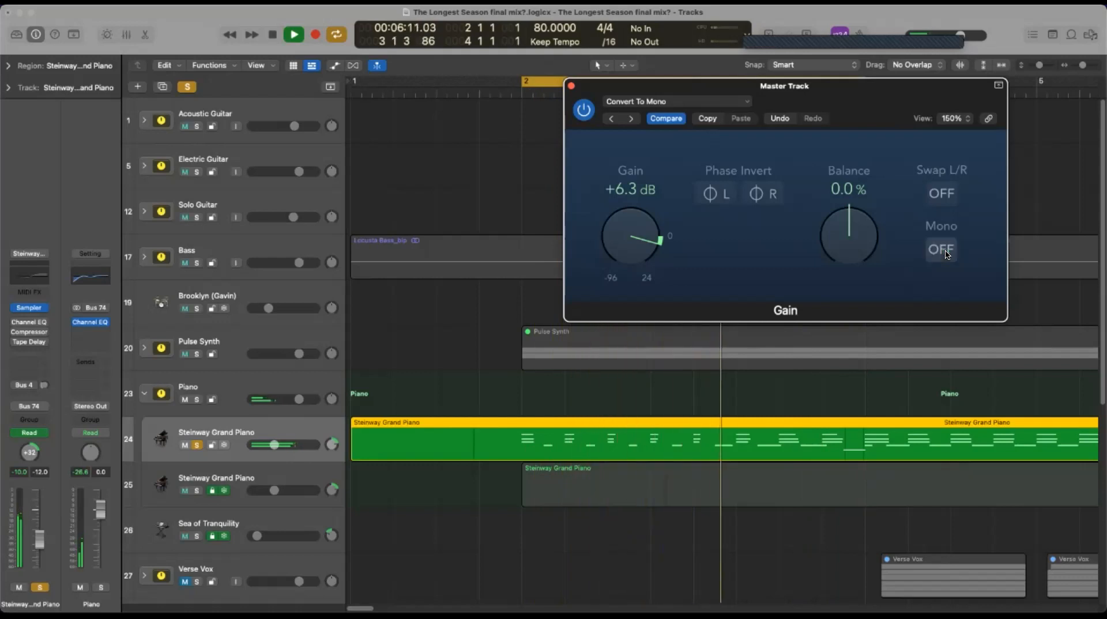
key(space)
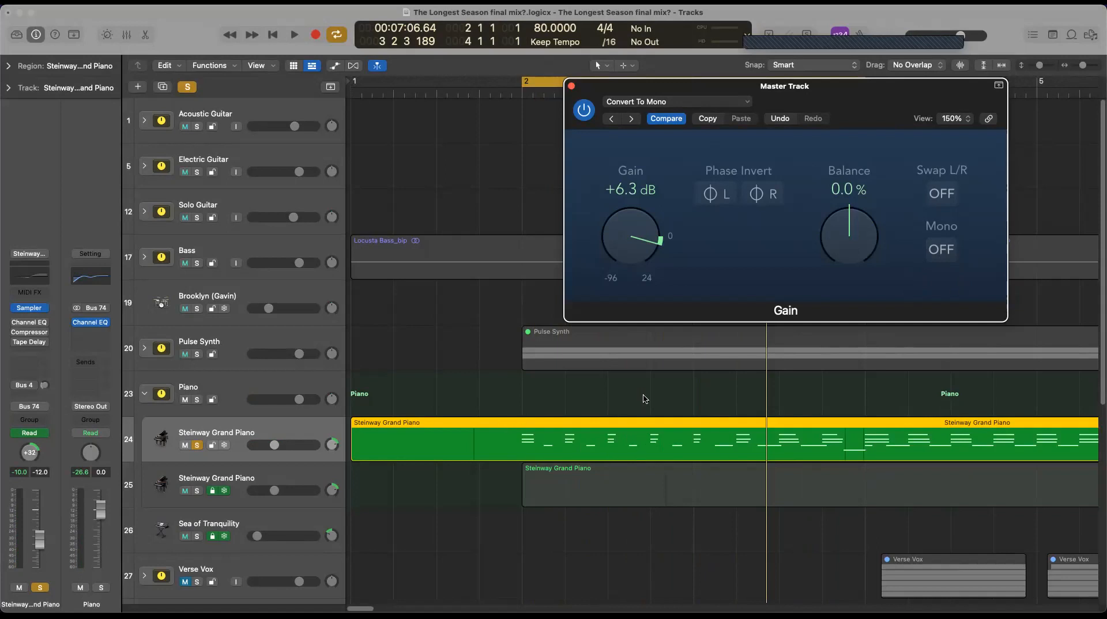
Step: Play the piano in mono while toggling the Master Track Gain's right-channel phase invert, ending with playback stopped and both options off
click(762, 194)
key(space)
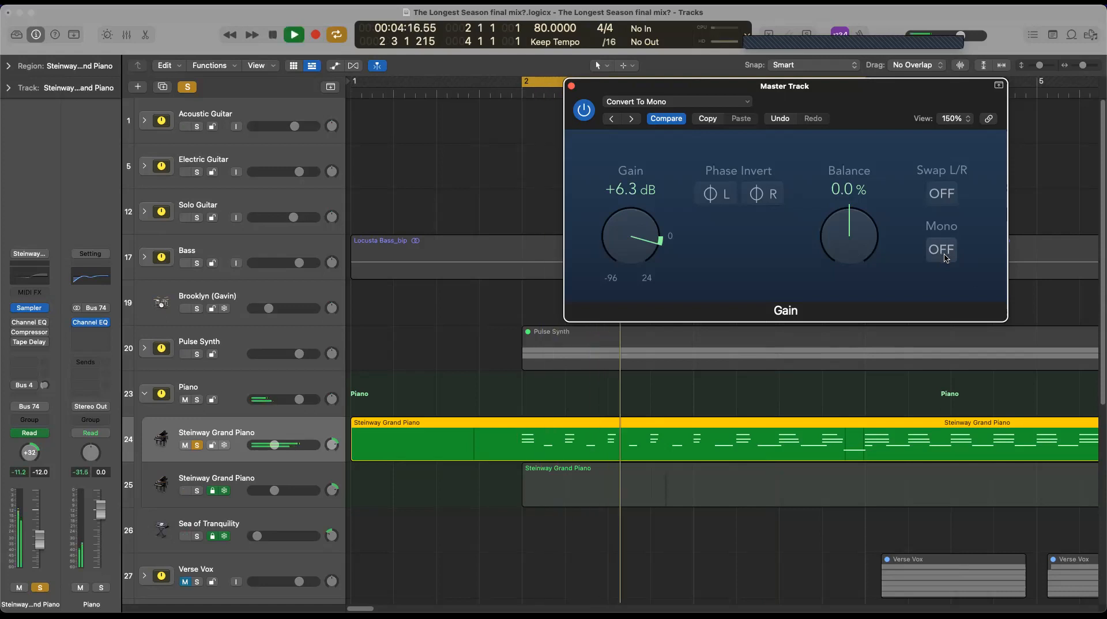
click(943, 259)
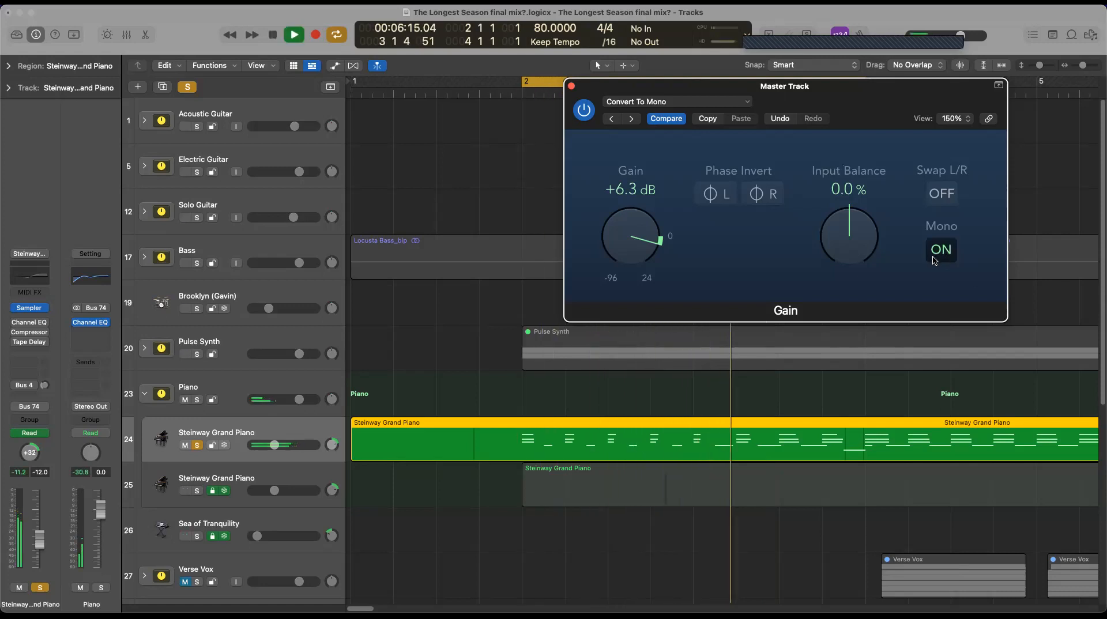
click(763, 195)
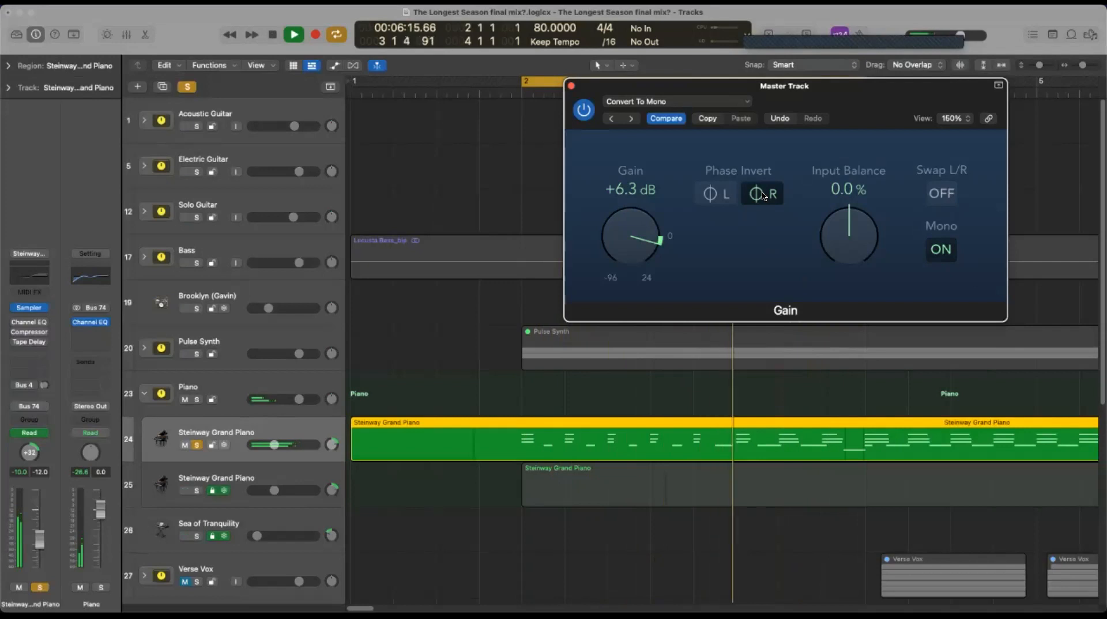
click(762, 195)
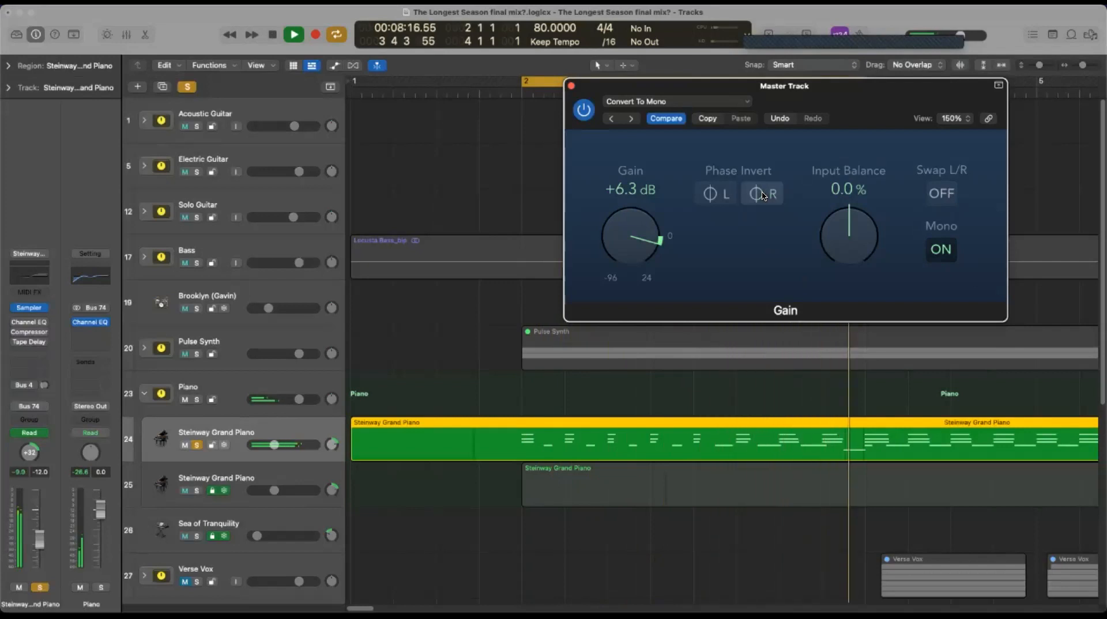
click(762, 195)
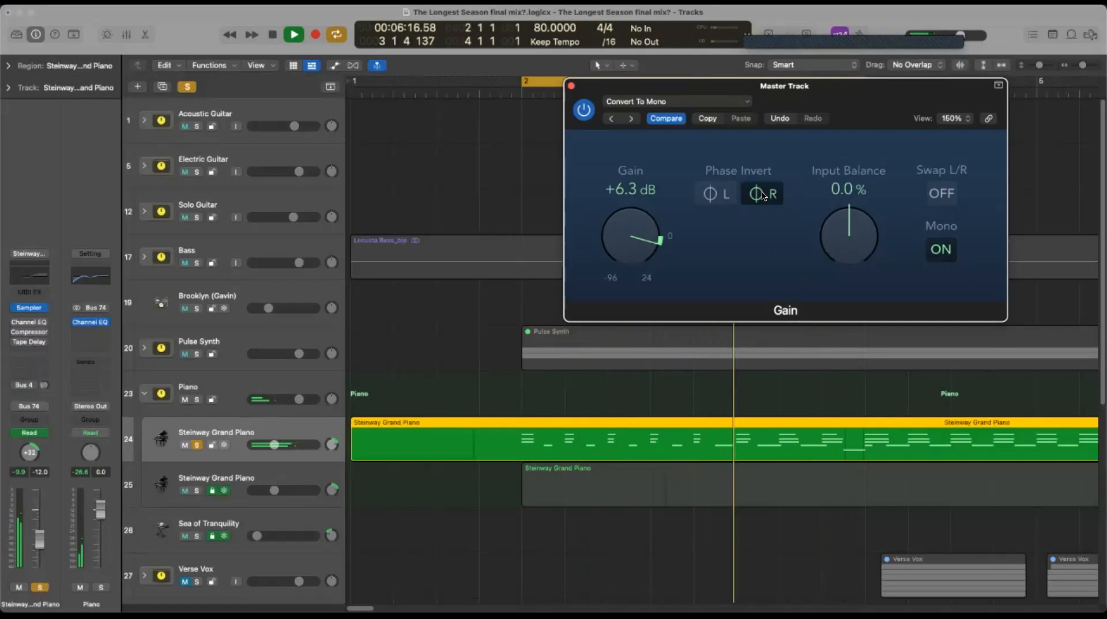
key(space)
click(939, 249)
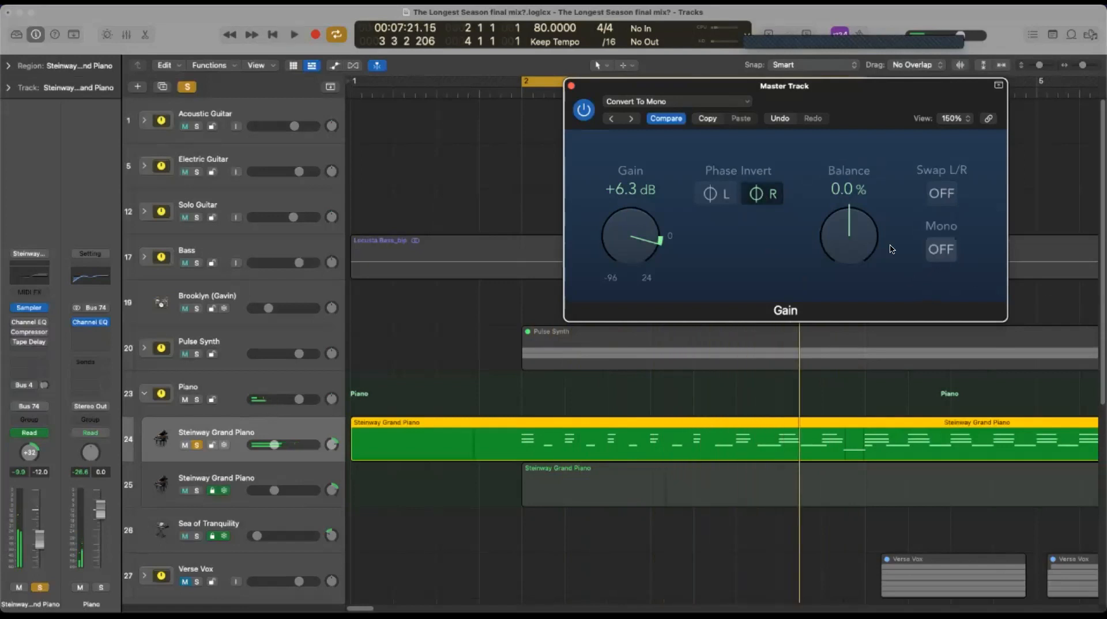
click(767, 196)
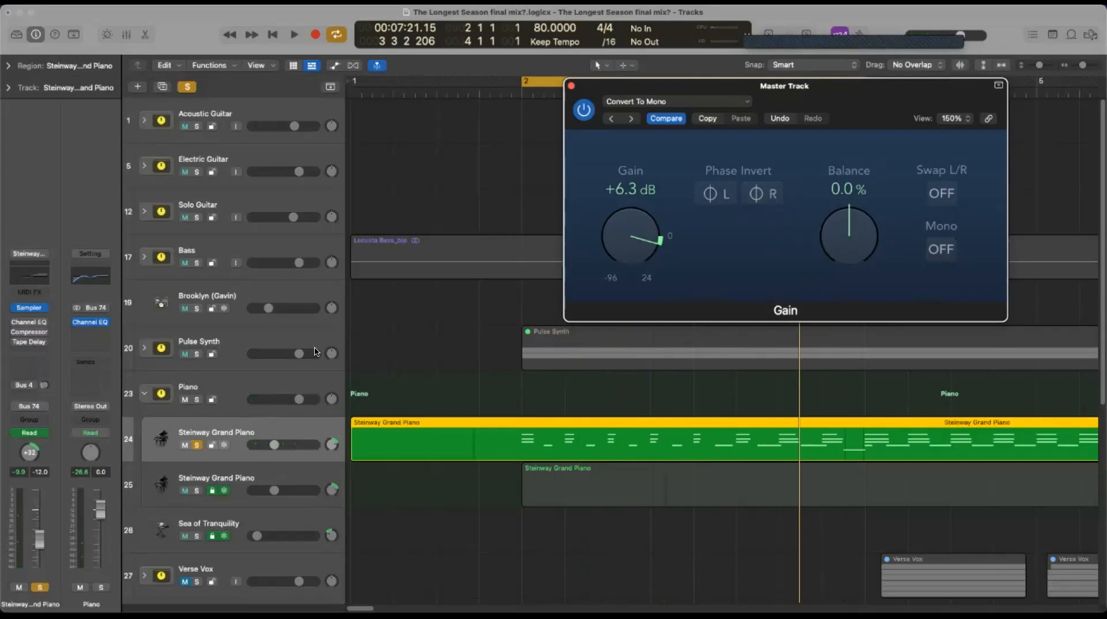
Step: Insert a Correlation Meter directly after Gain on the Master Track and place its window below the Gain window
click(294, 388)
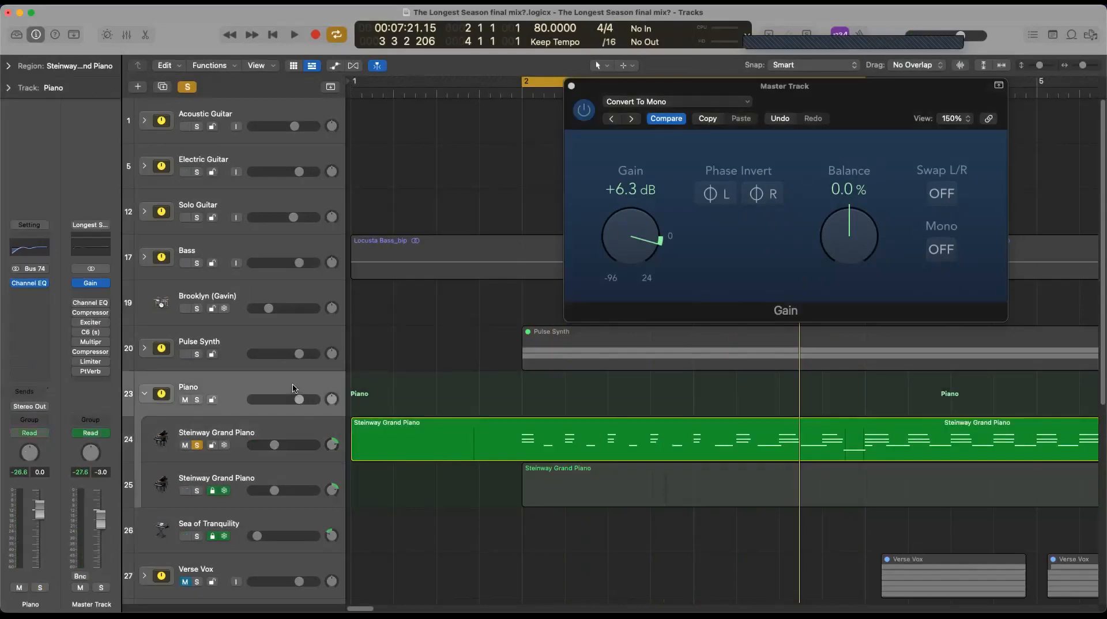
click(107, 295)
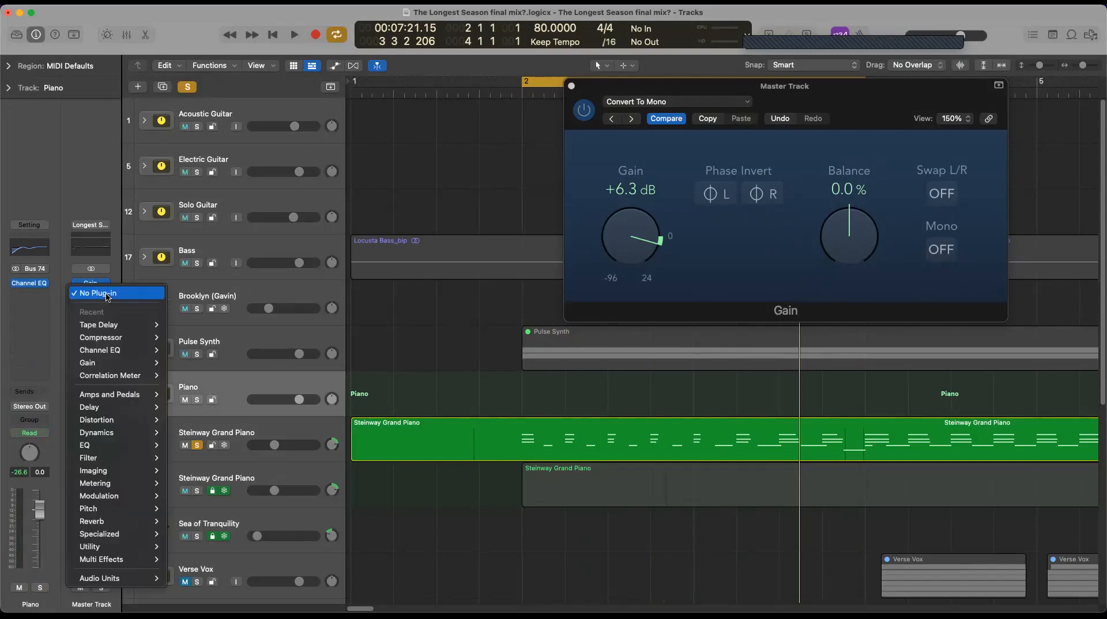
click(184, 26)
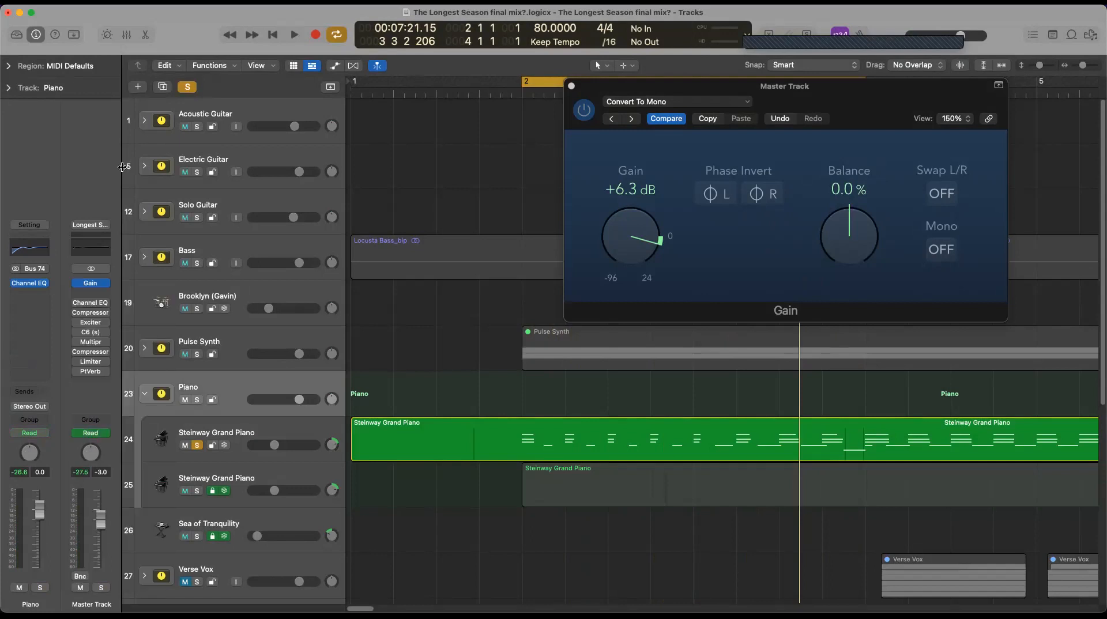
click(107, 297)
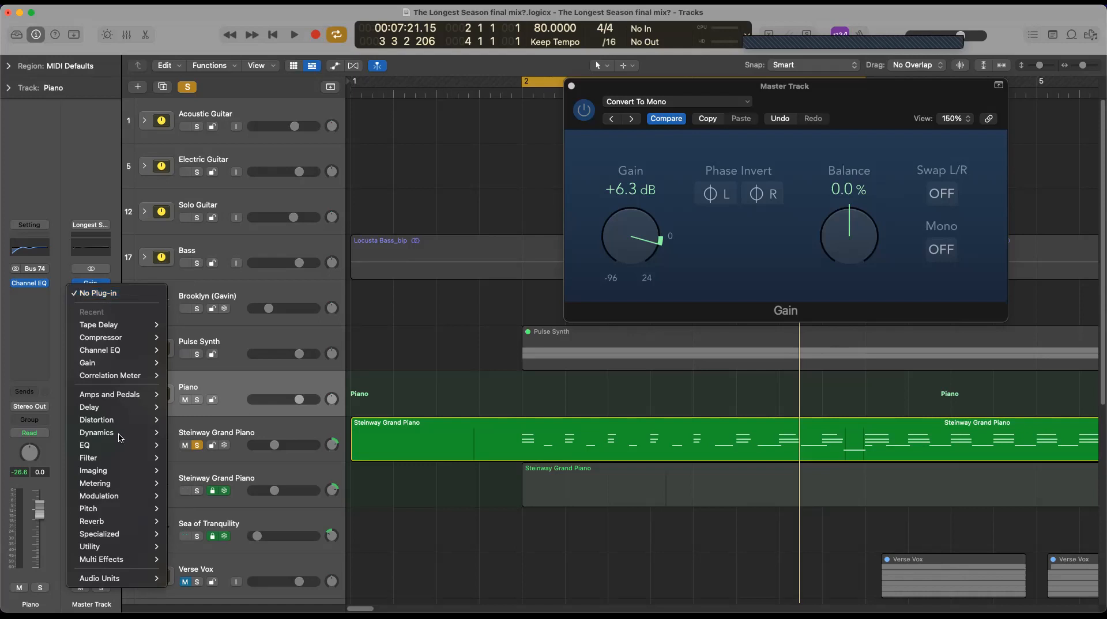
mouse_move(119, 486)
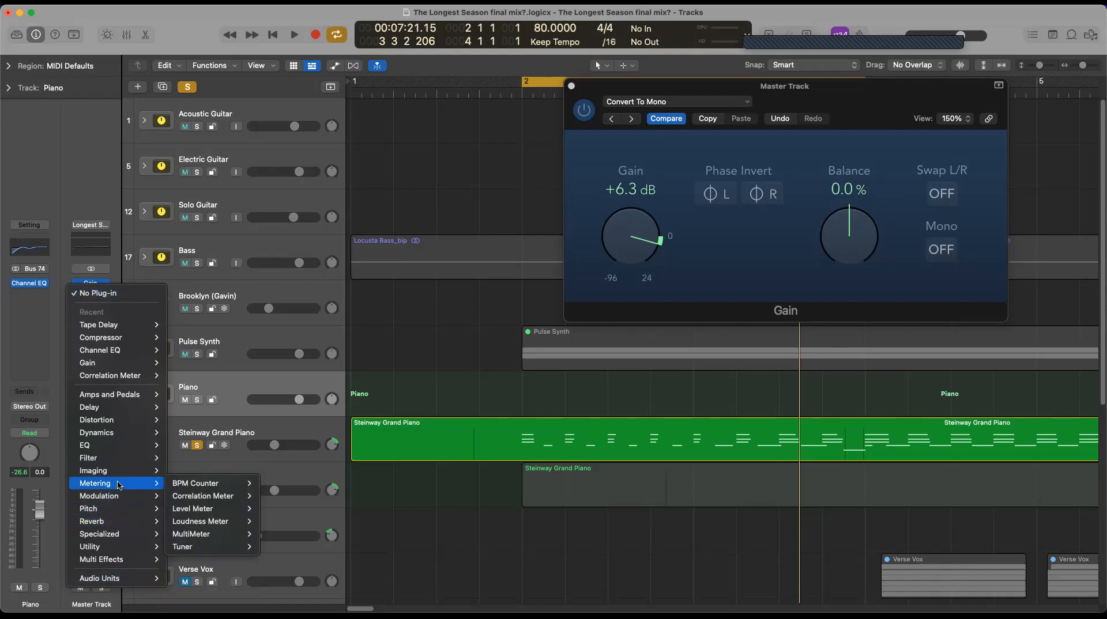
mouse_move(242, 500)
click(276, 499)
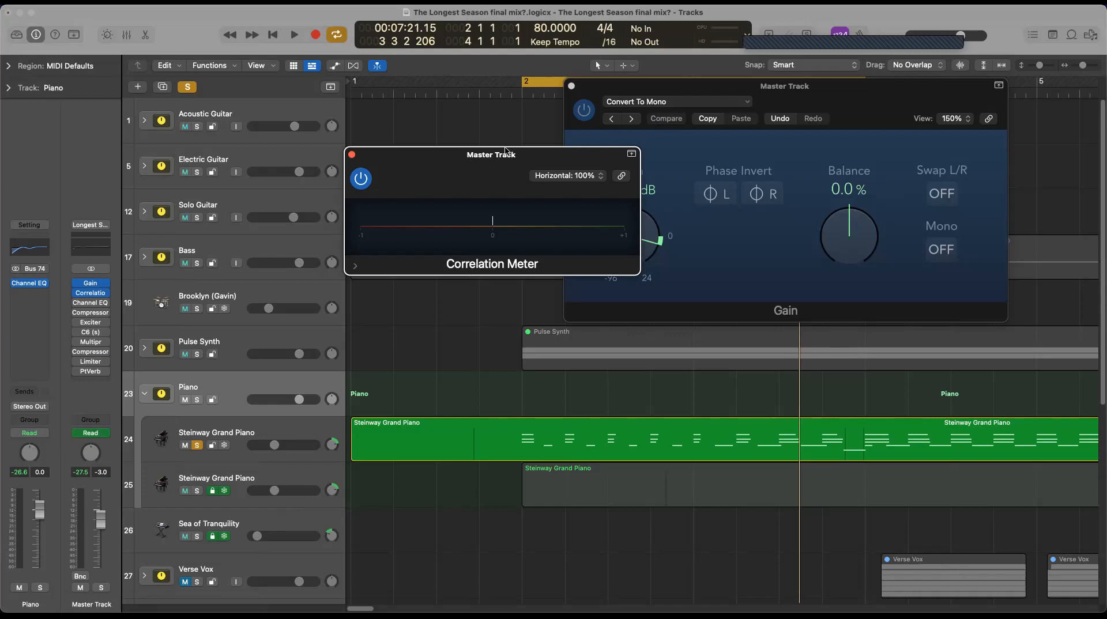
drag(499, 163, 499, 166)
drag(847, 375, 864, 335)
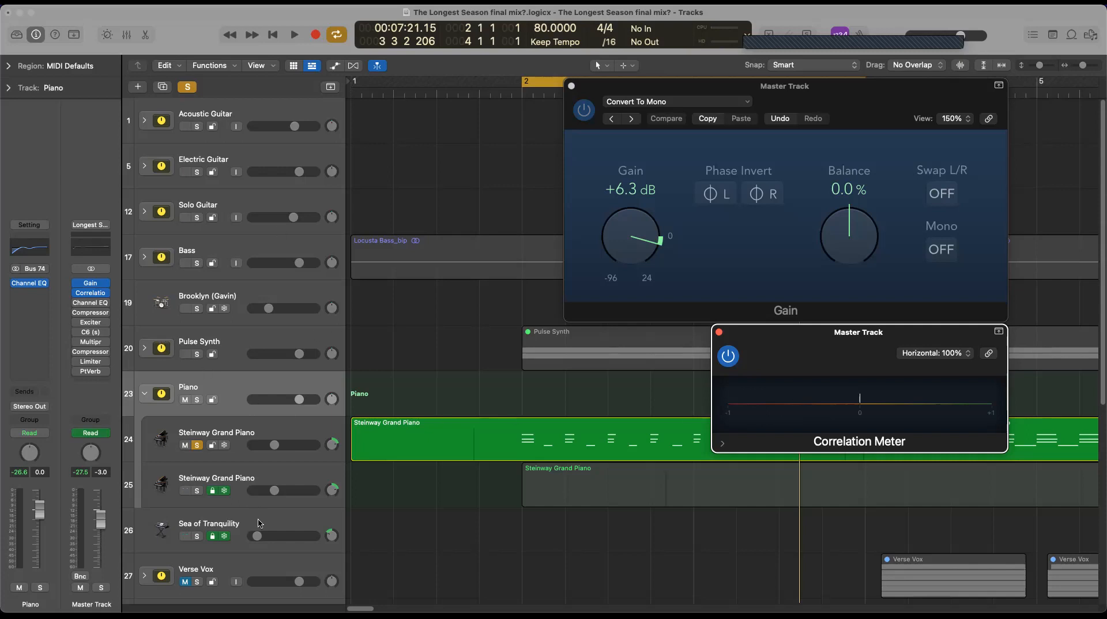
Step: Reselect the Piano stack and play the soloed piano to examine its phase on the Correlation Meter
click(292, 437)
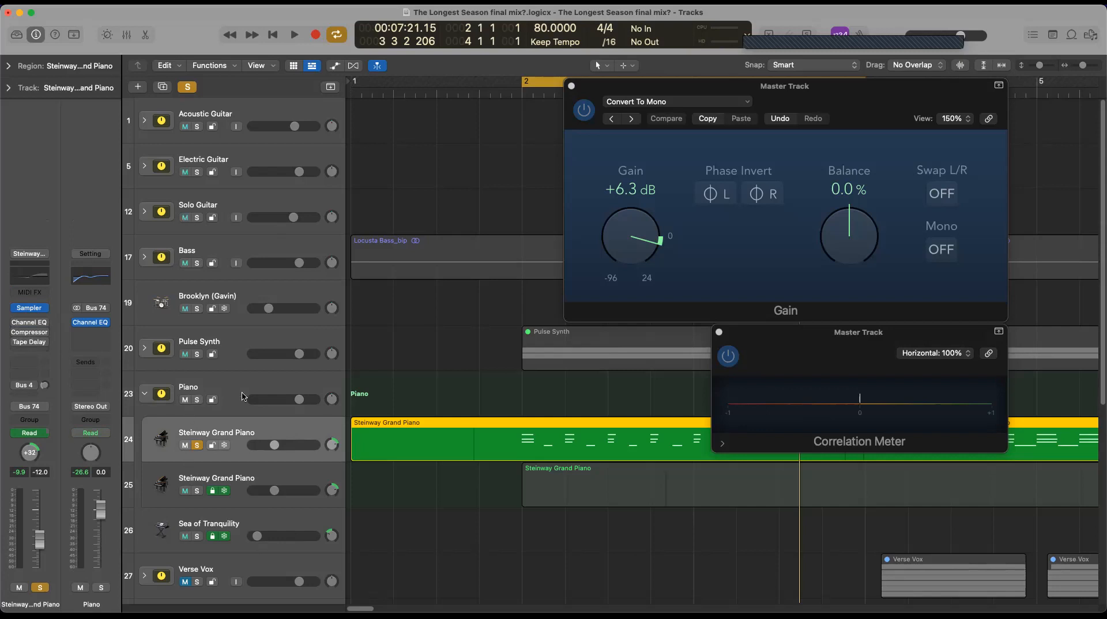
click(290, 386)
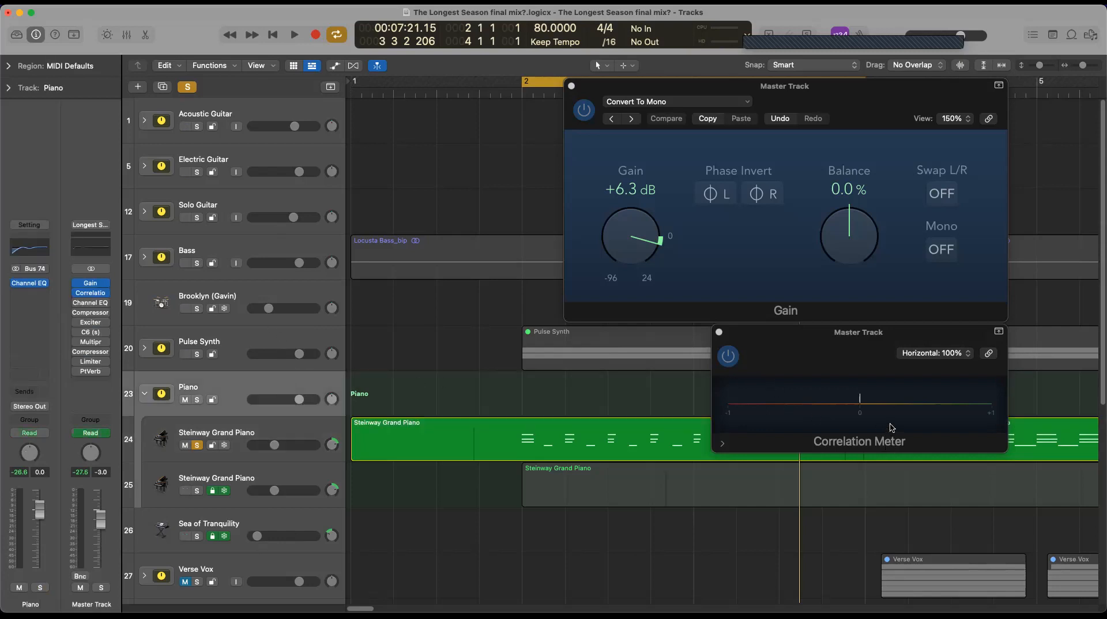
key(space)
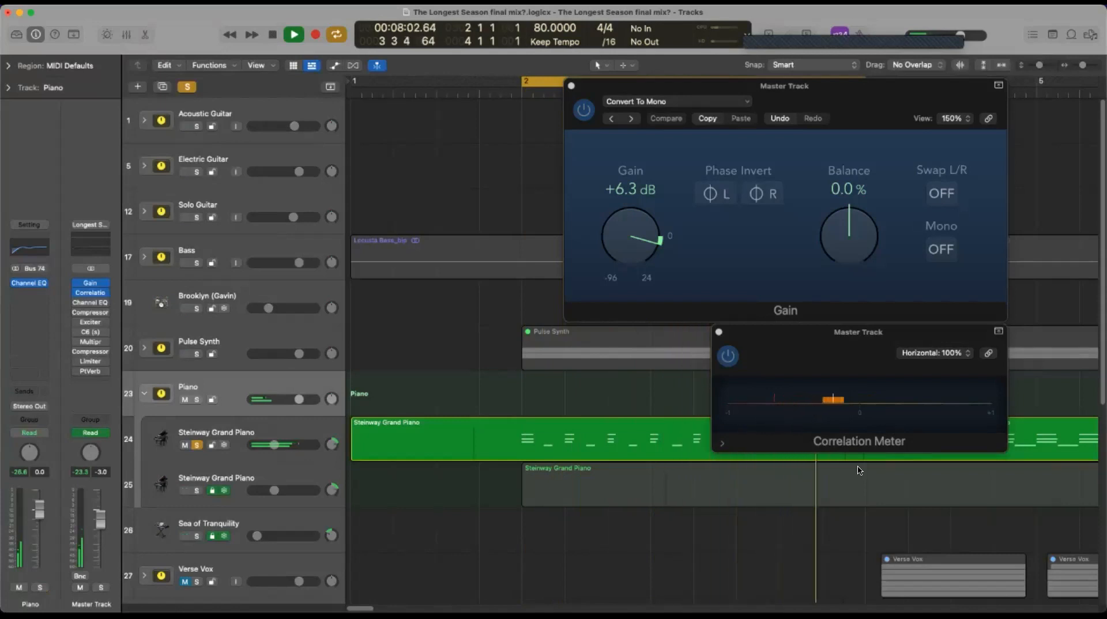
key(space)
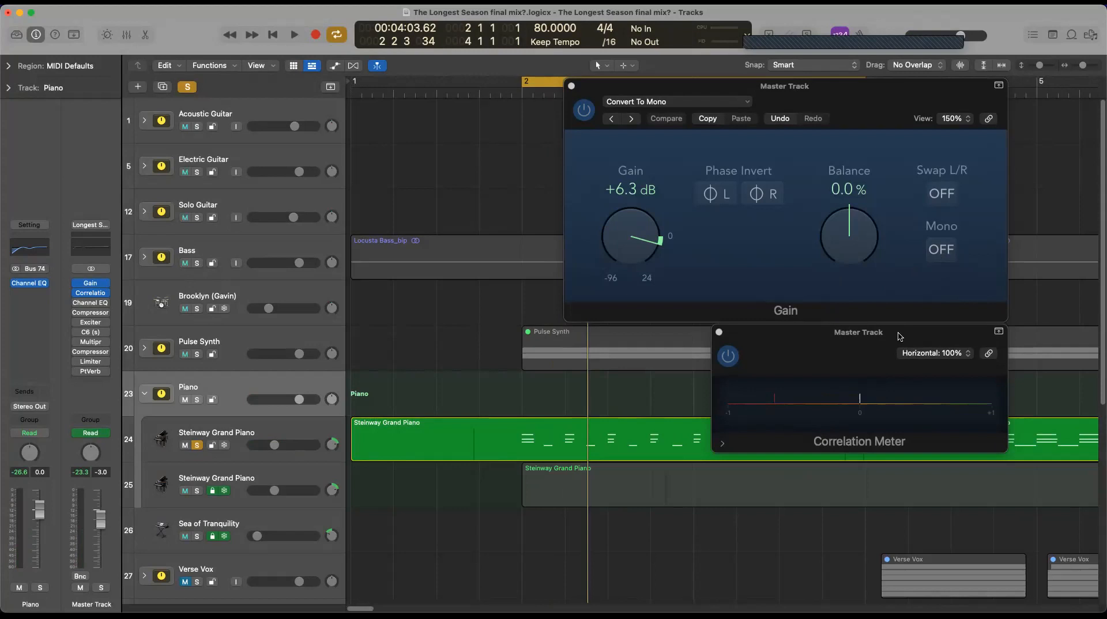
Step: Play the piano with the Master Track Gain's right-channel phase inverted and check how the Correlation Meter responds
key(space)
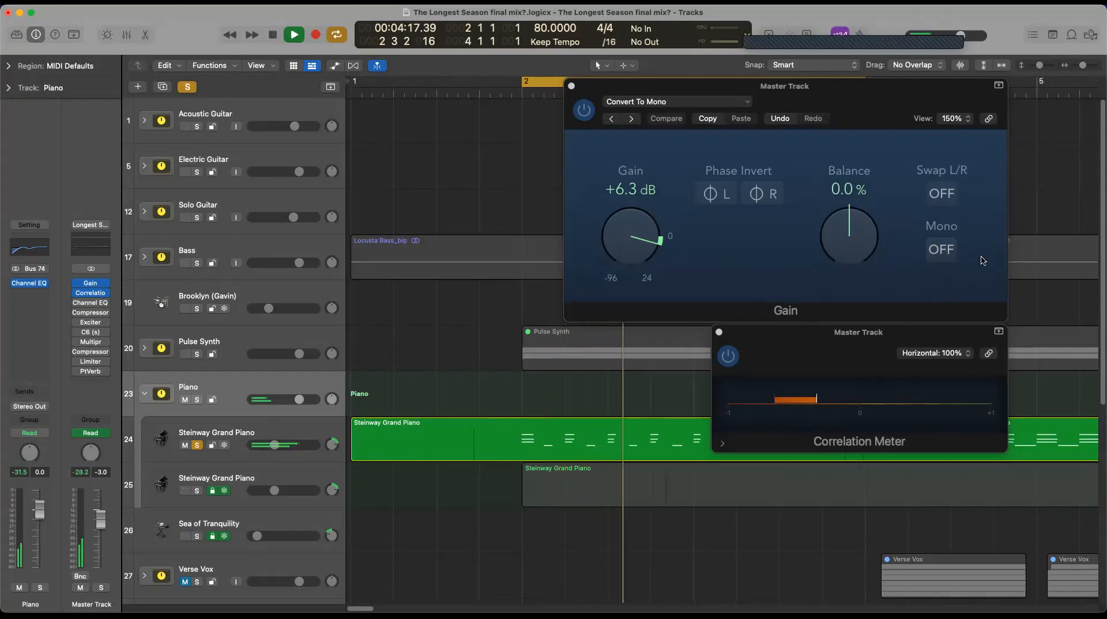
click(762, 196)
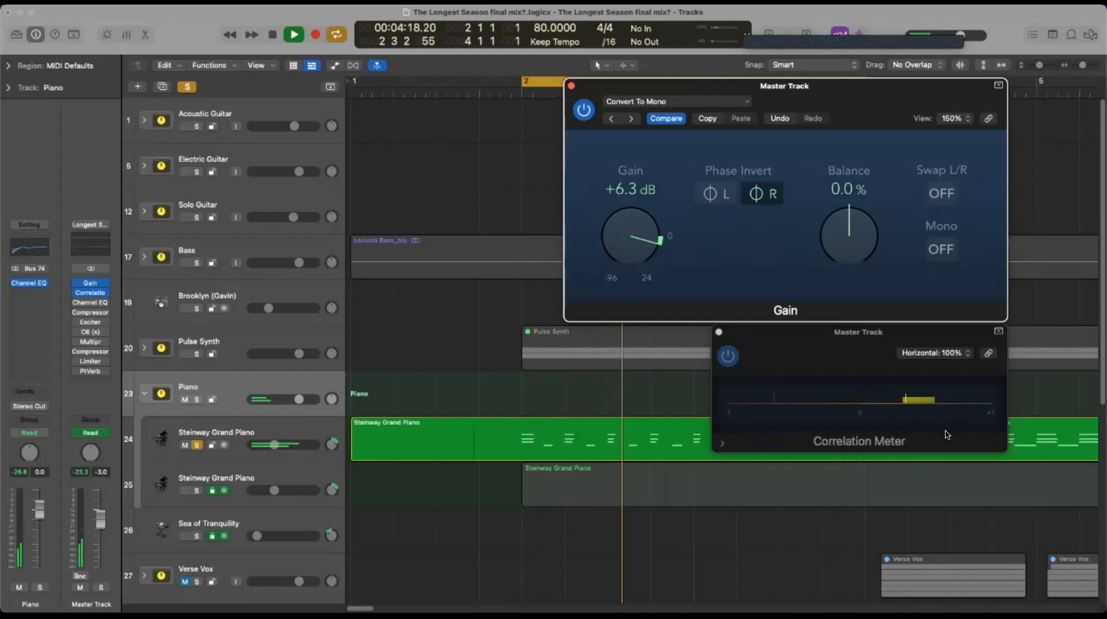
key(space)
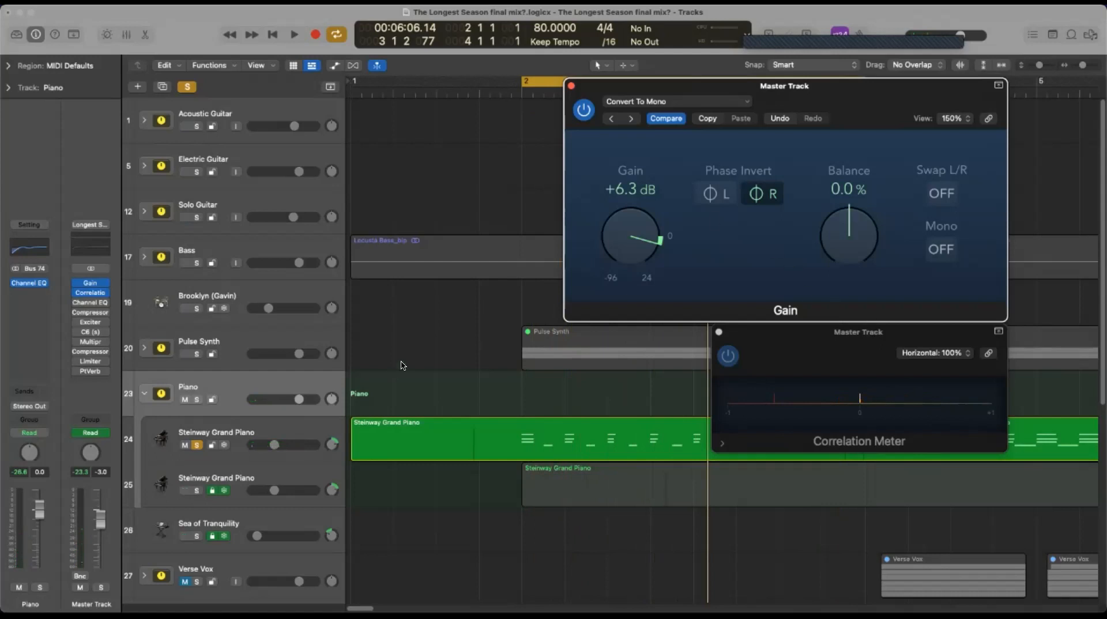
Step: Insert a stereo Gain plug-in before Channel EQ on the first Steinway Grand Piano track and place its window beside the Master Track Gain
click(288, 431)
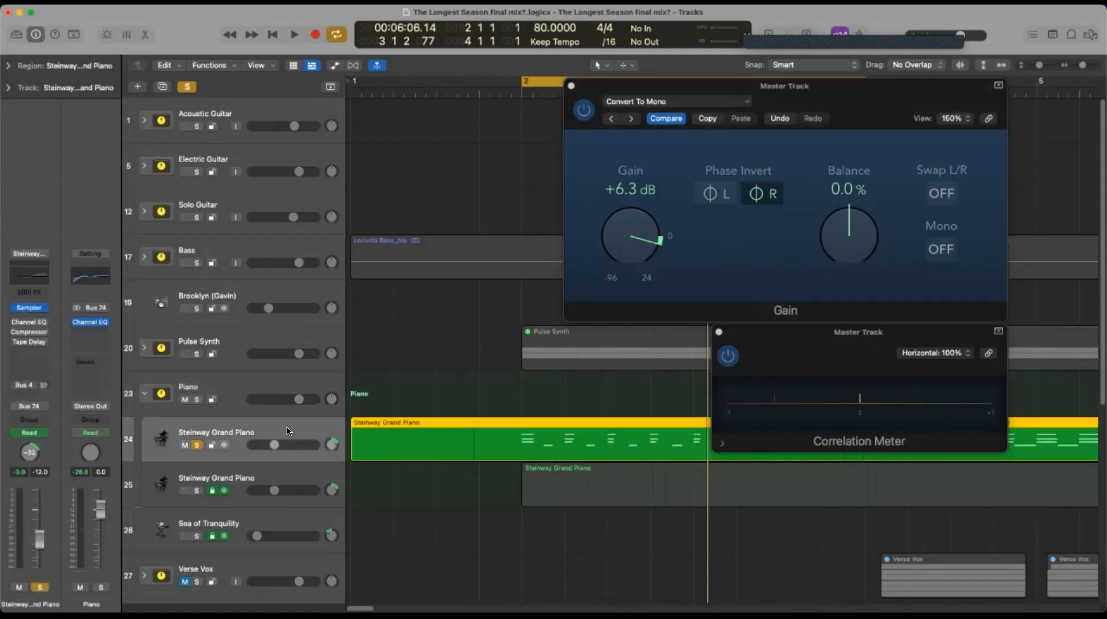
click(28, 321)
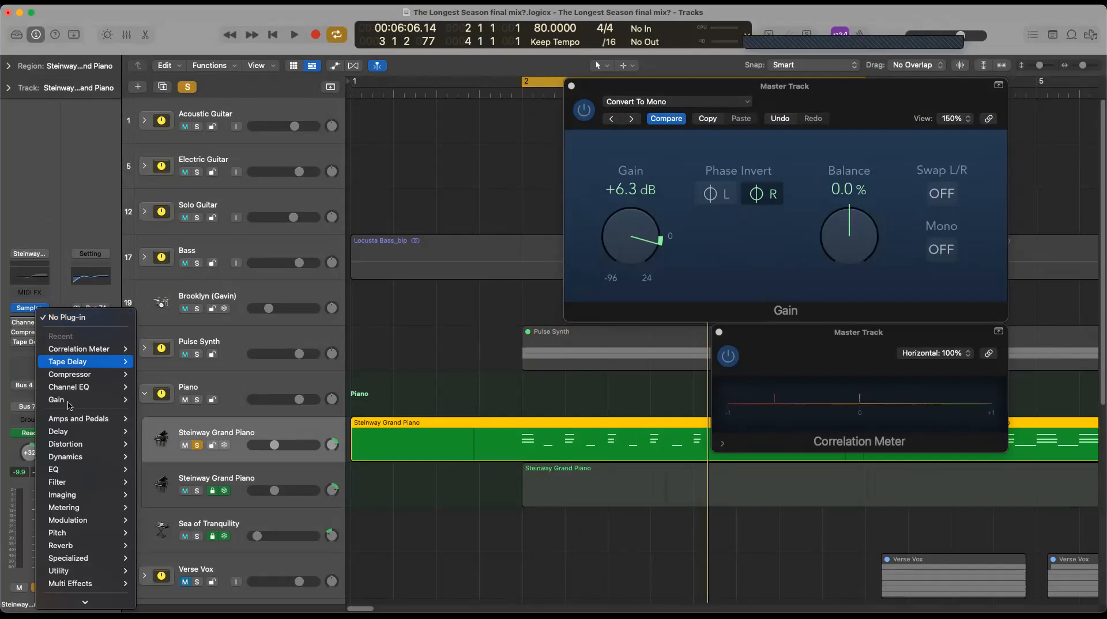
mouse_move(69, 406)
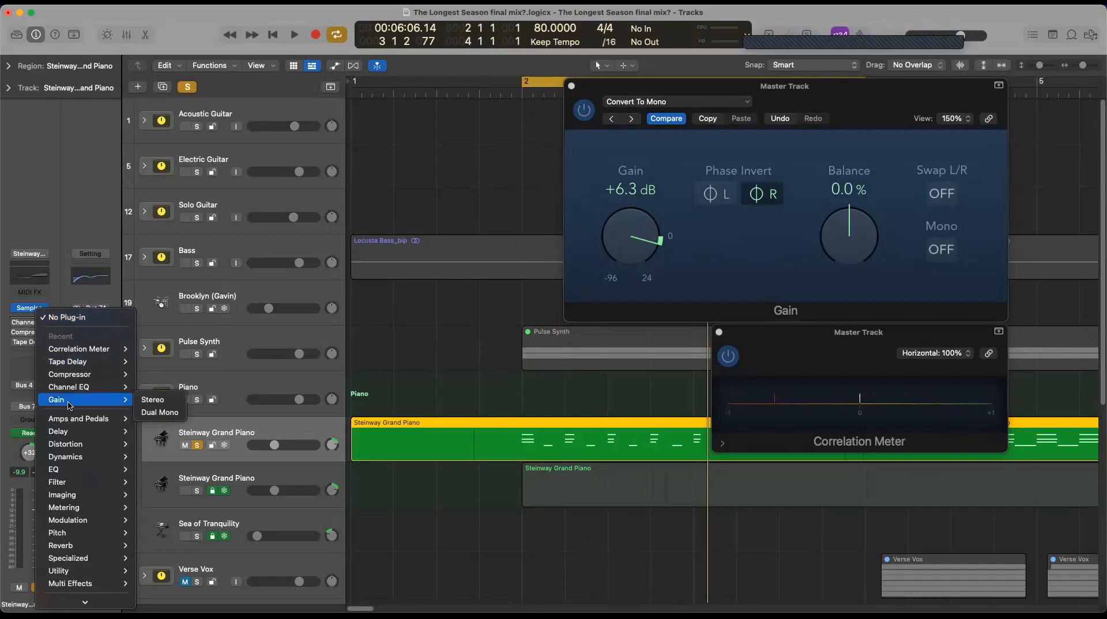
click(161, 402)
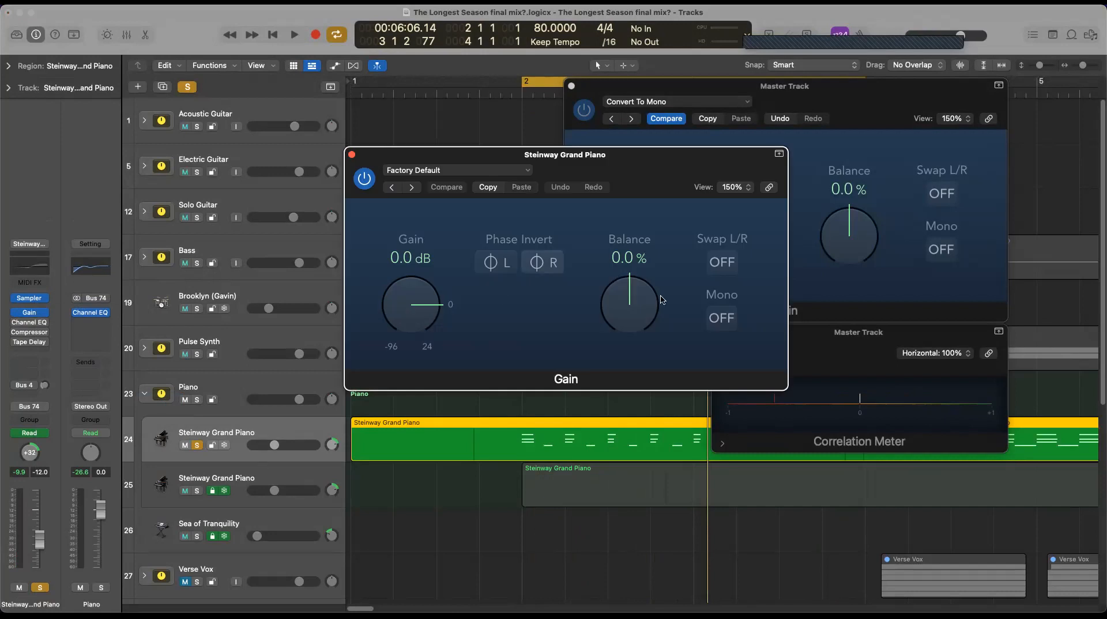
drag(691, 167, 420, 92)
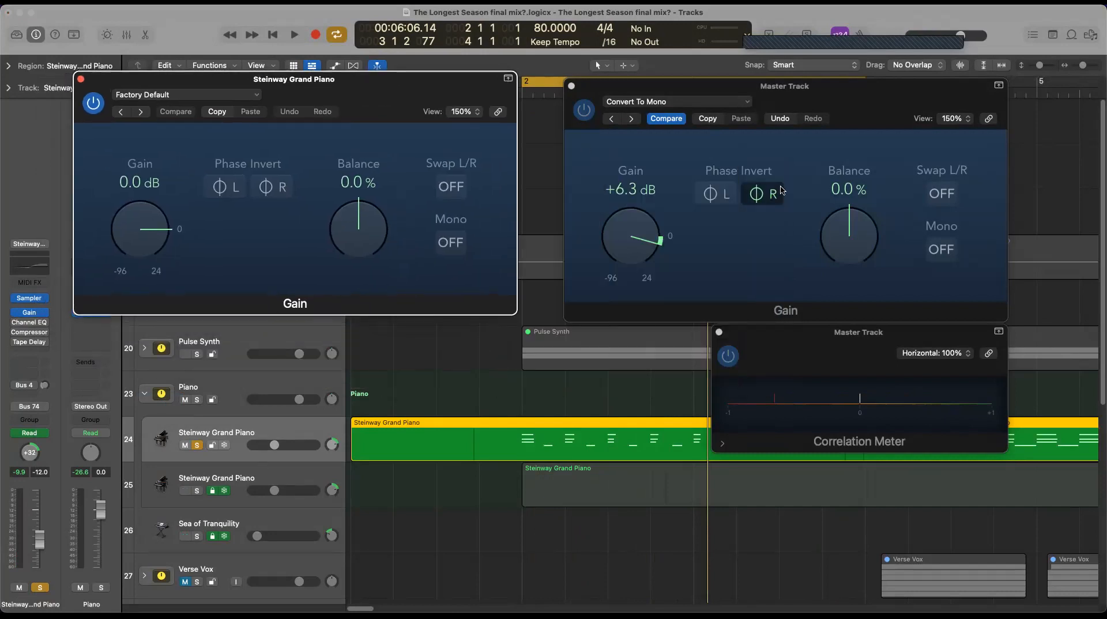
Step: Turn off right-channel phase invert on the Master Track Gain, enable it on the Steinway Gain, and play to check the correlation
click(558, 252)
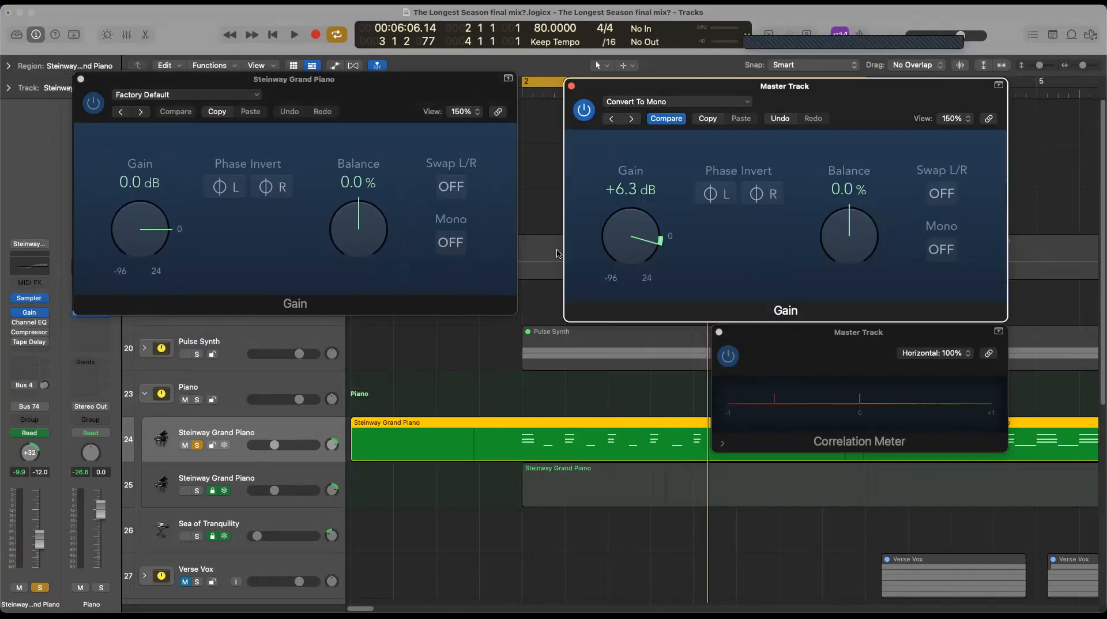
click(271, 186)
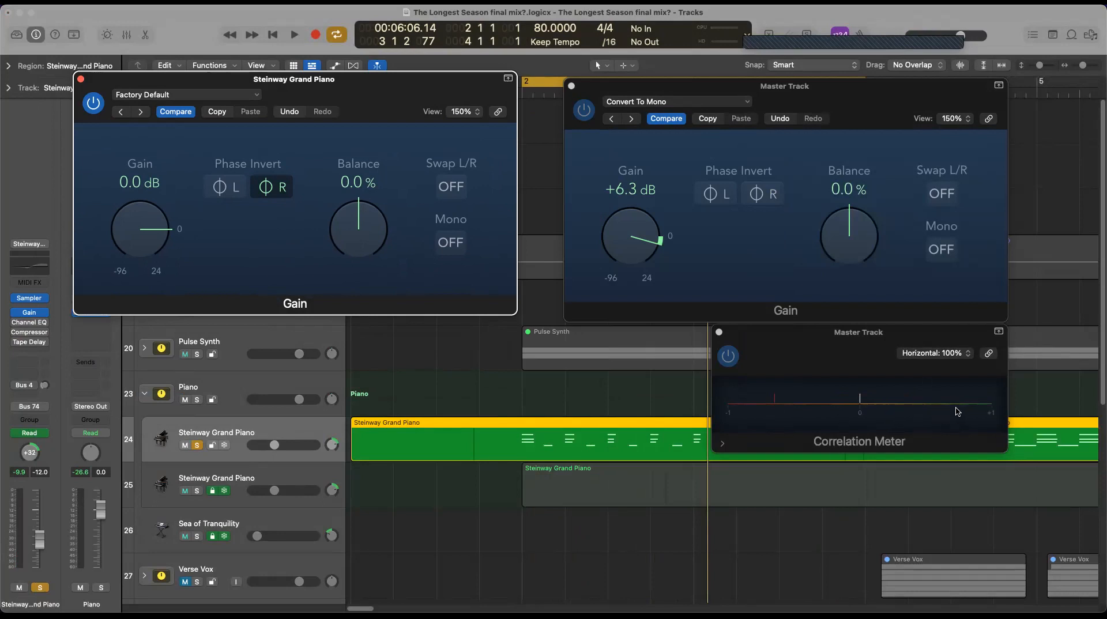
key(space)
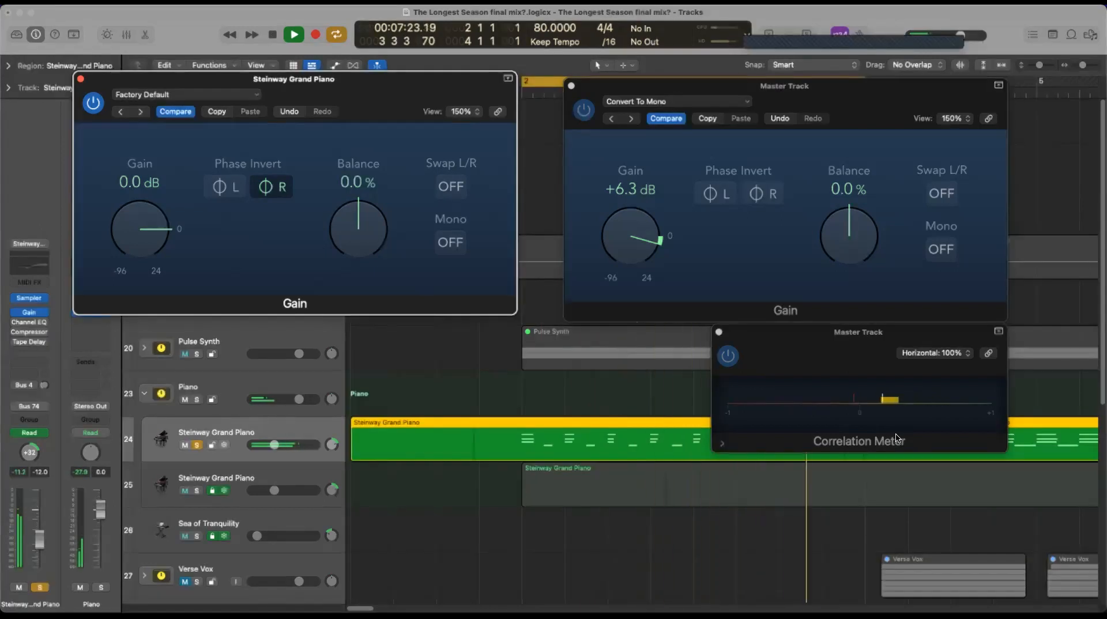
key(space)
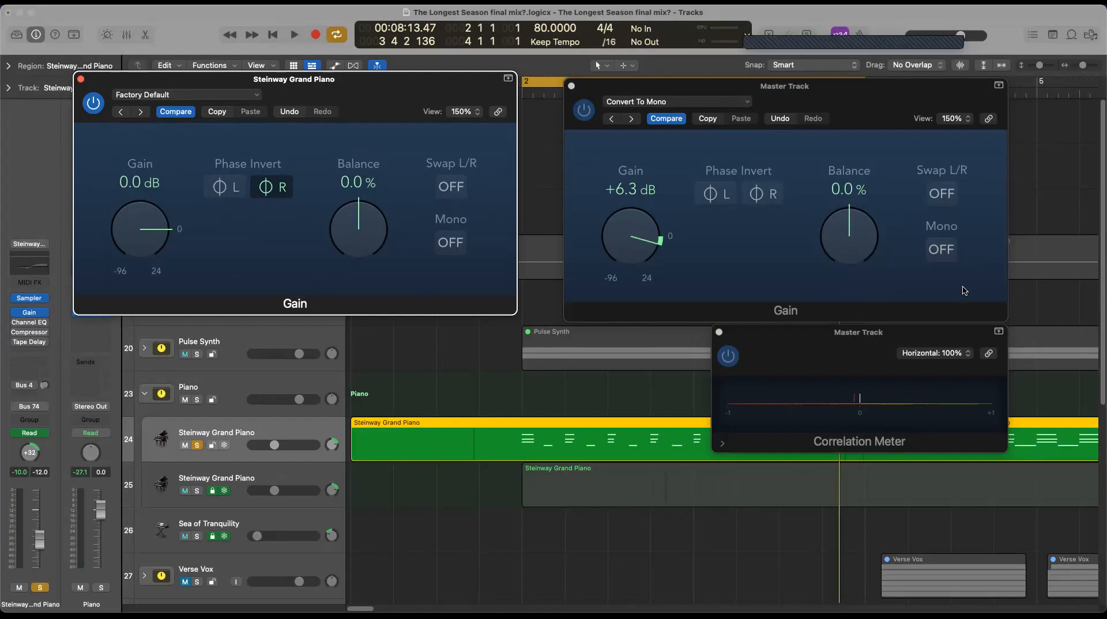
Step: Play the soloed piano and toggle Mono on and back off in the Master Track Gain to compare the correlation
key(space)
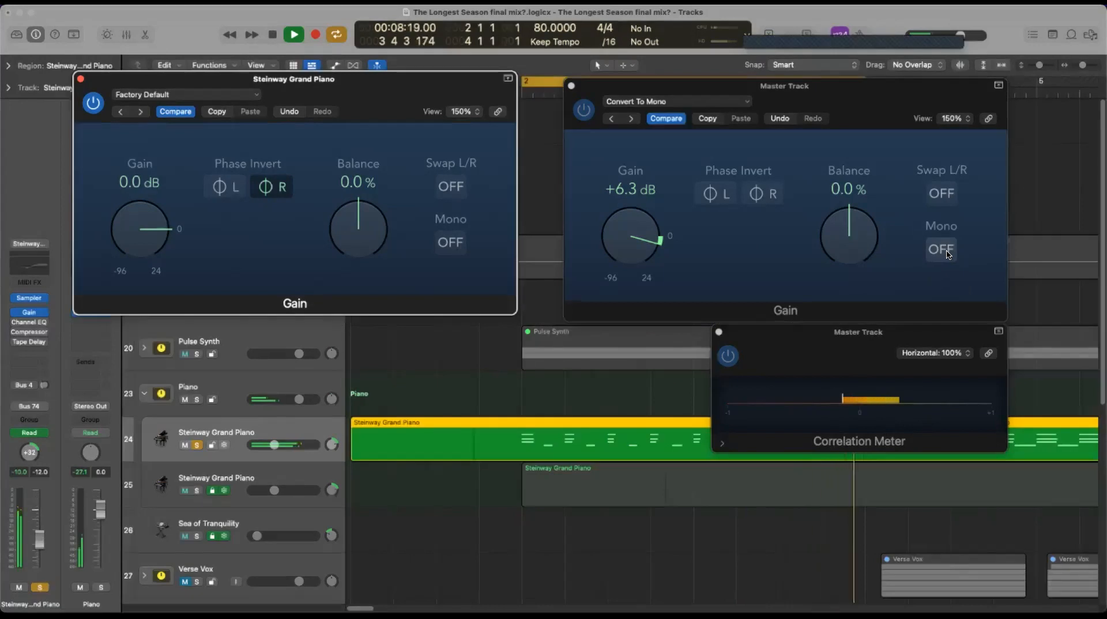
click(947, 254)
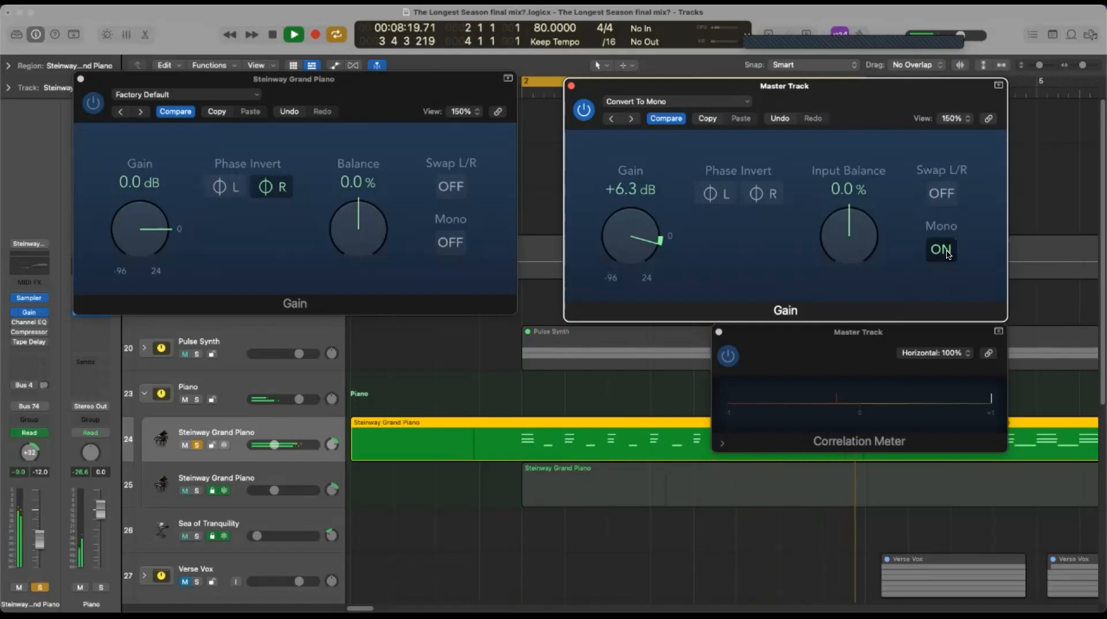
click(947, 254)
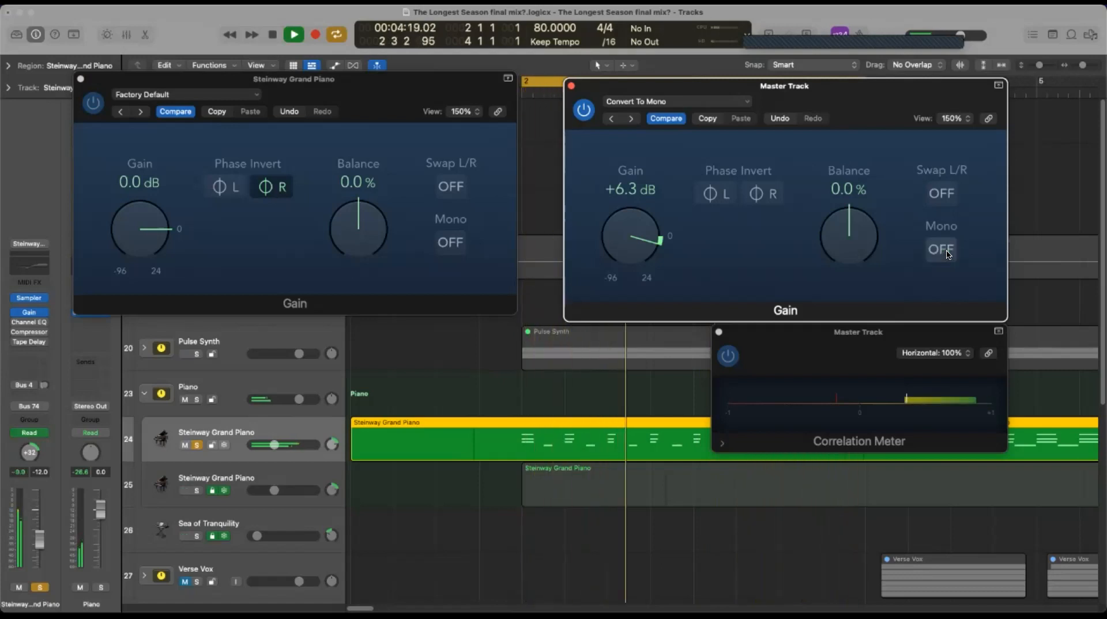
key(space)
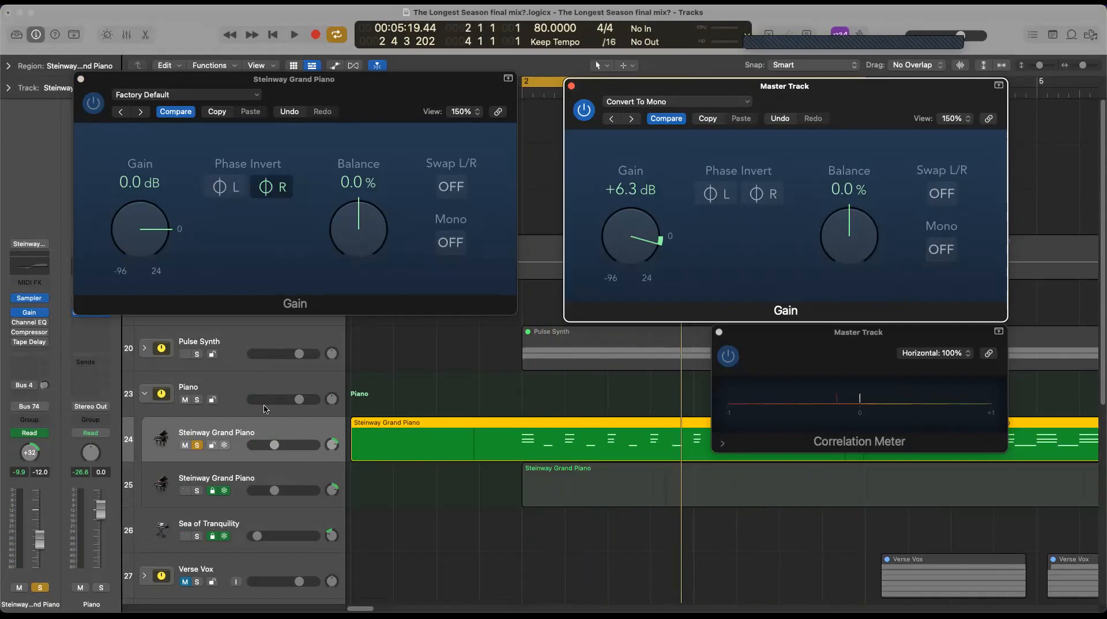
Step: Turn off cycling, unsolo the first Steinway Grand Piano, bypass the Correlation Meter and play the full mix from the start
click(527, 85)
click(523, 91)
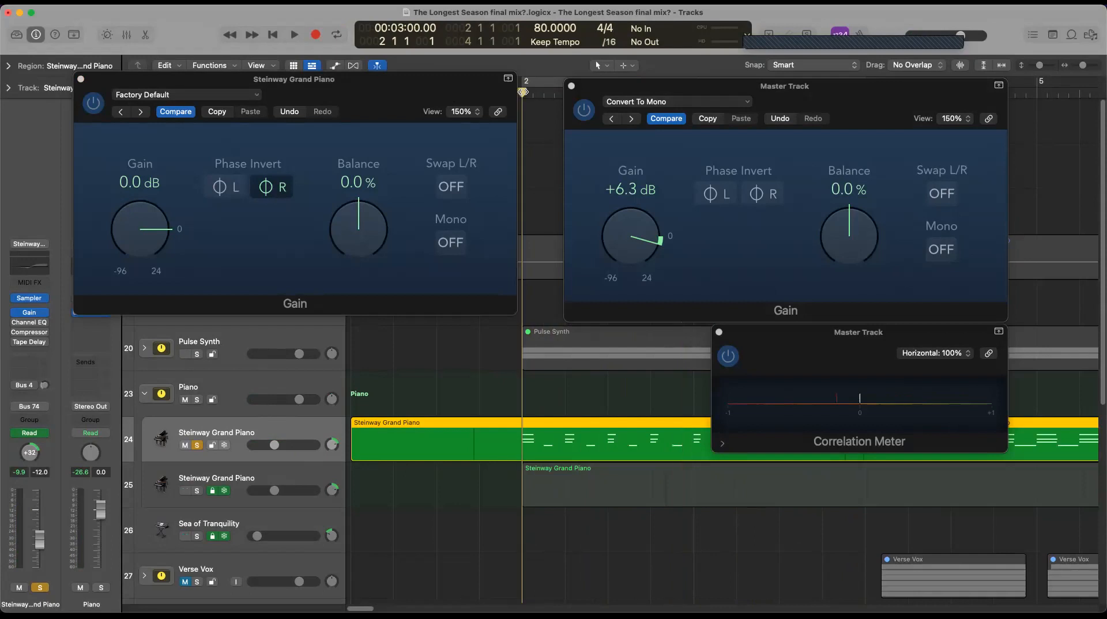
click(272, 35)
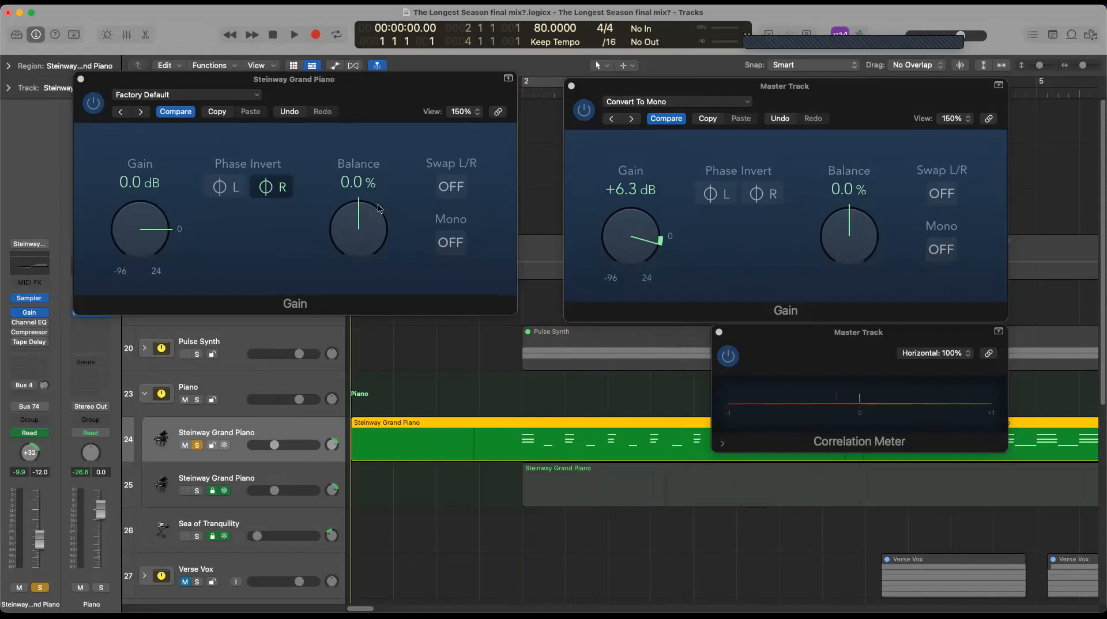
click(197, 447)
drag(437, 74, 407, 92)
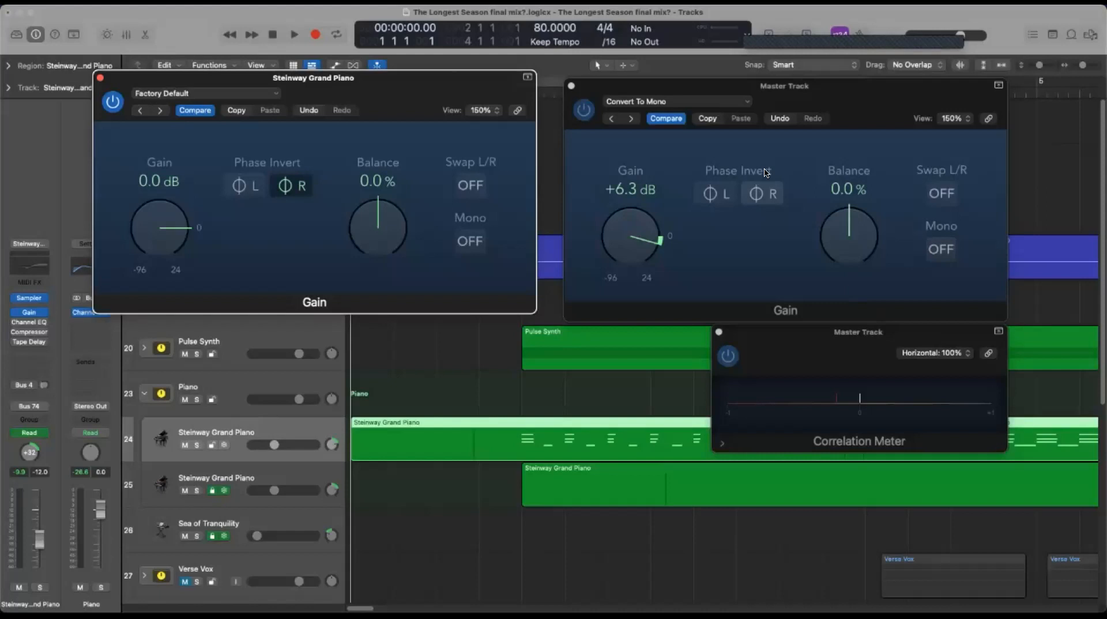
click(729, 357)
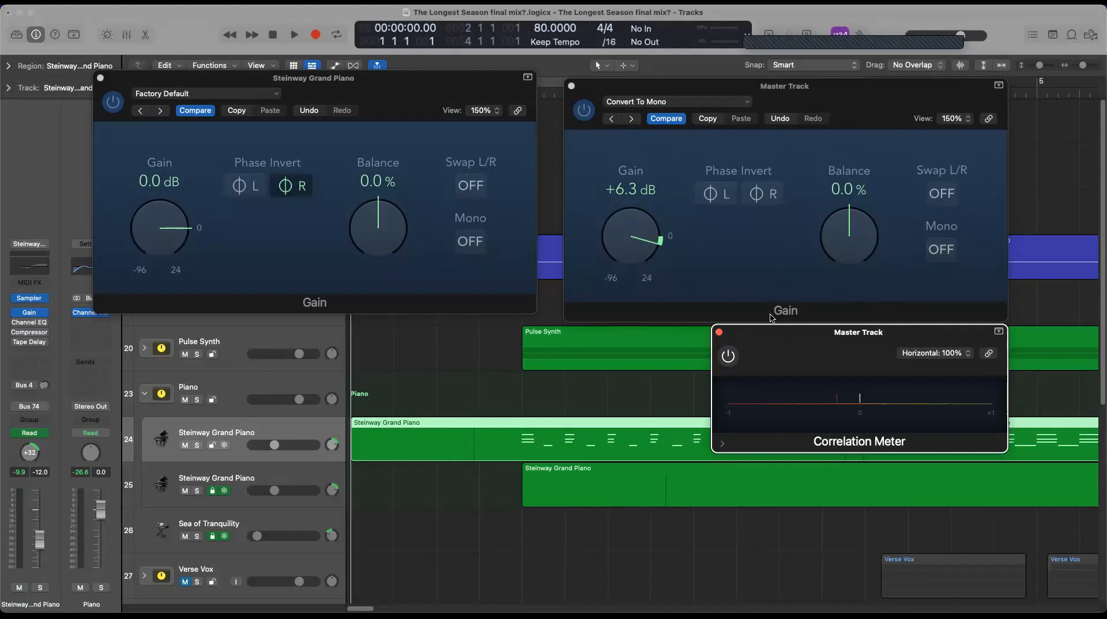
key(space)
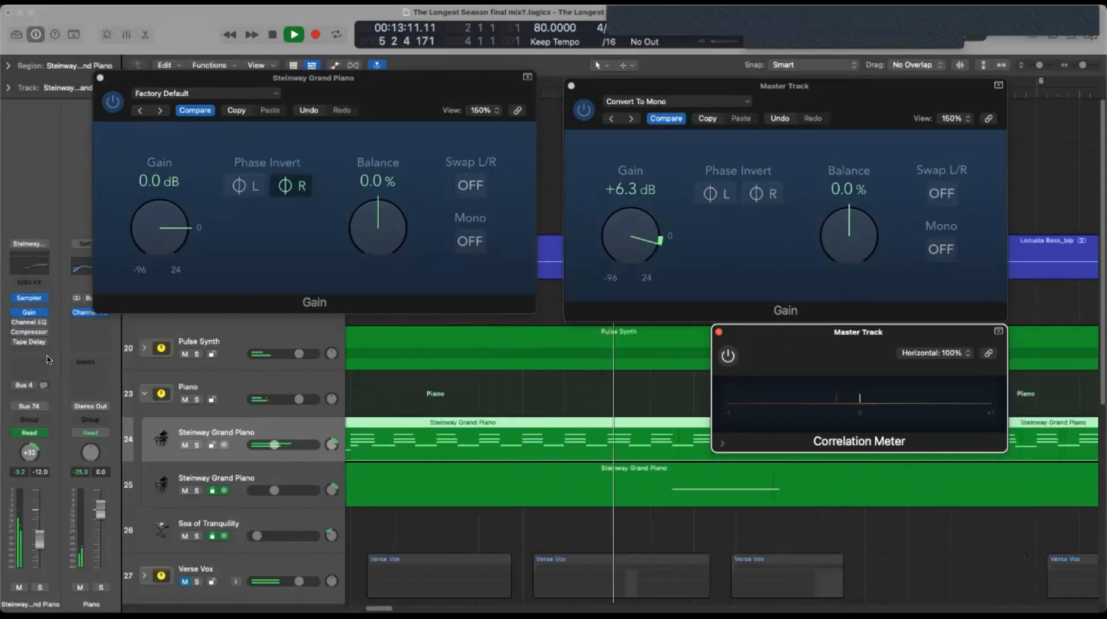
Step: Enable Channel EQ, Compressor, Tape Delay and the Bus 4 send on the first Steinway track while the mix plays
mouse_move(49, 333)
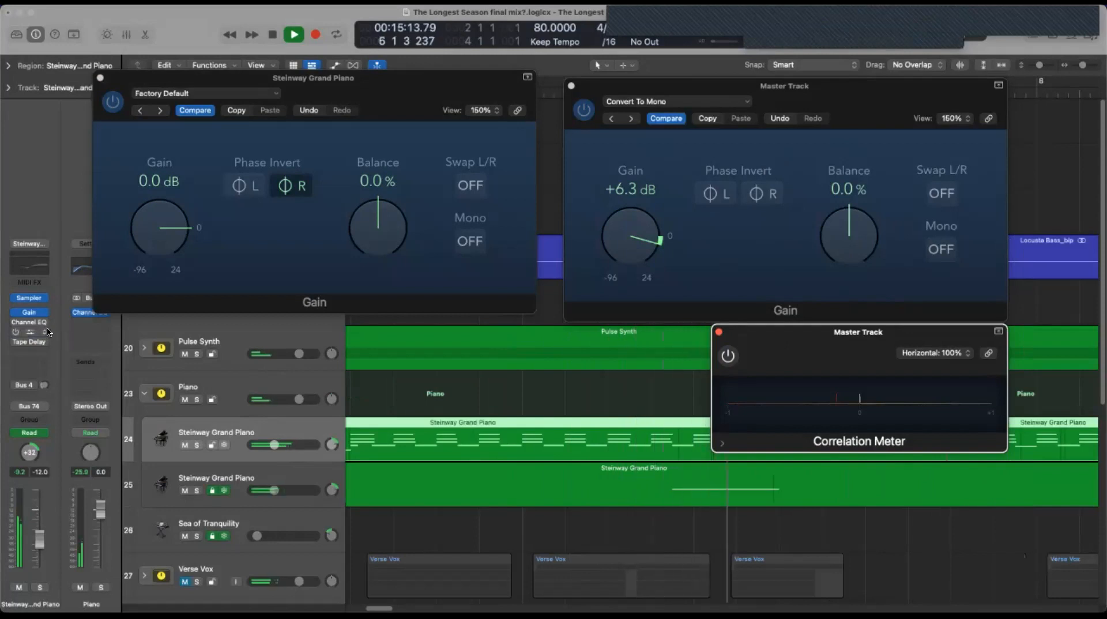
click(16, 336)
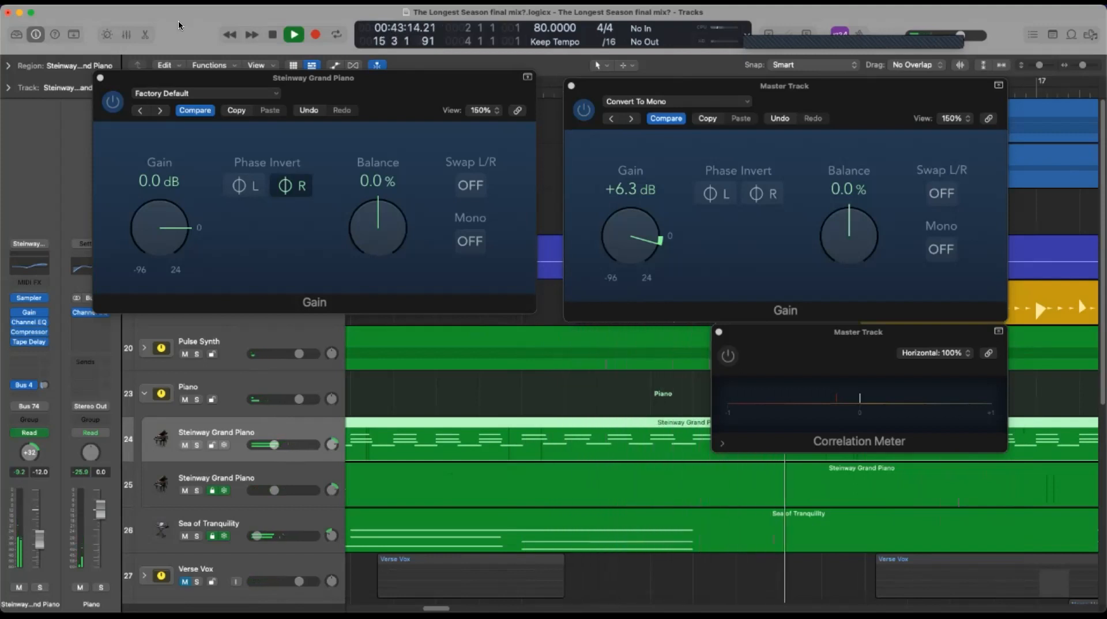
key(space)
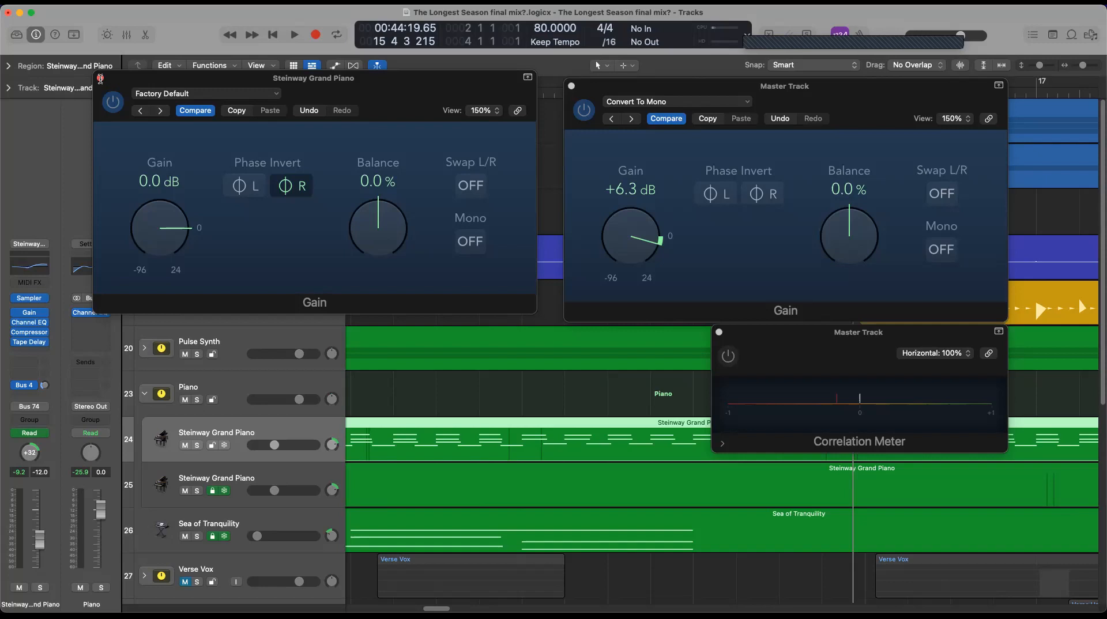
Step: Close the Steinway Gain window, return to the start with cycling on, solo the first Steinway track and re-enable the Correlation Meter
click(101, 78)
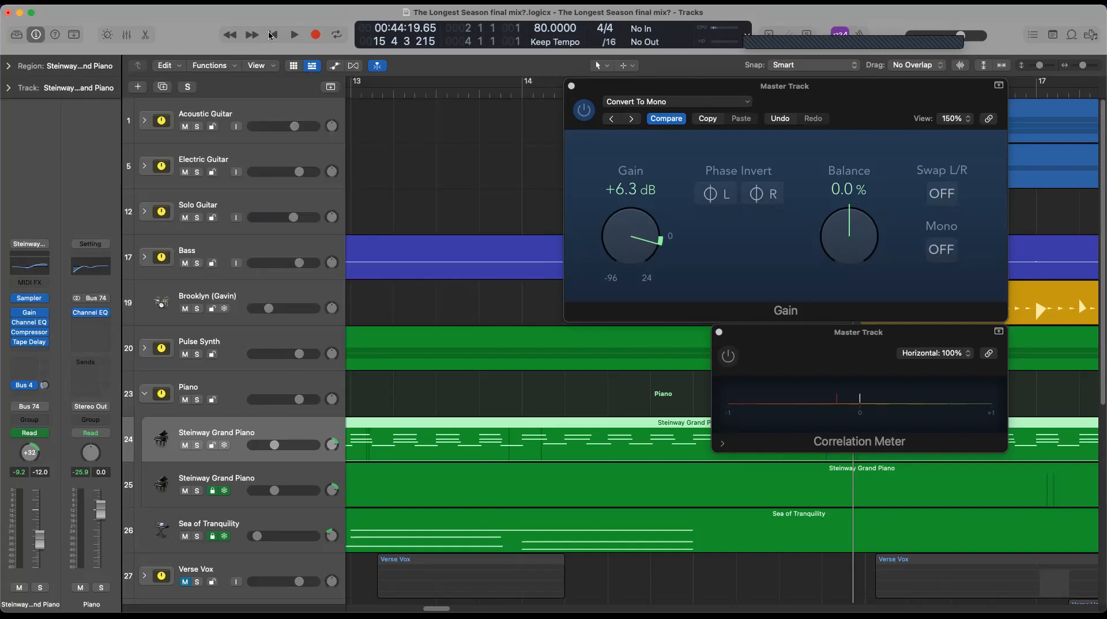
click(273, 35)
click(546, 84)
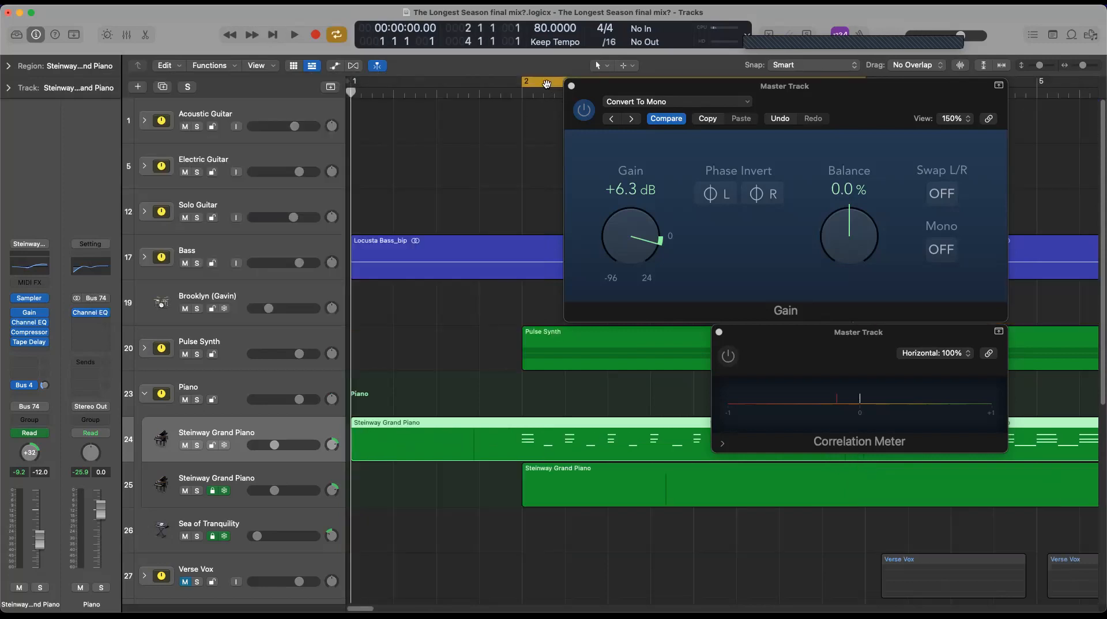
click(197, 446)
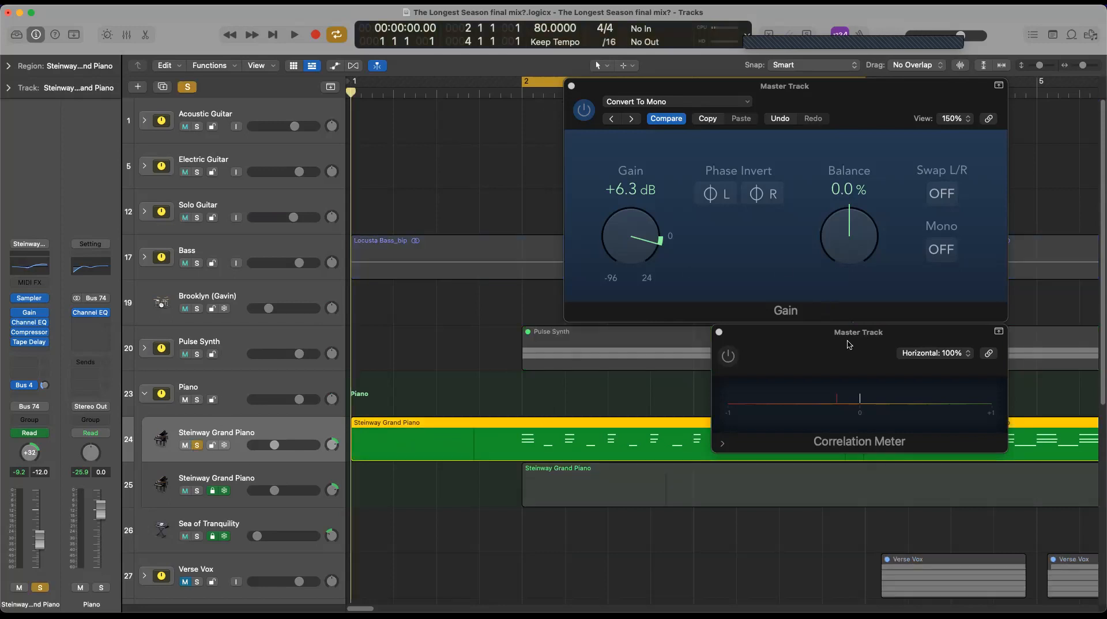
click(840, 98)
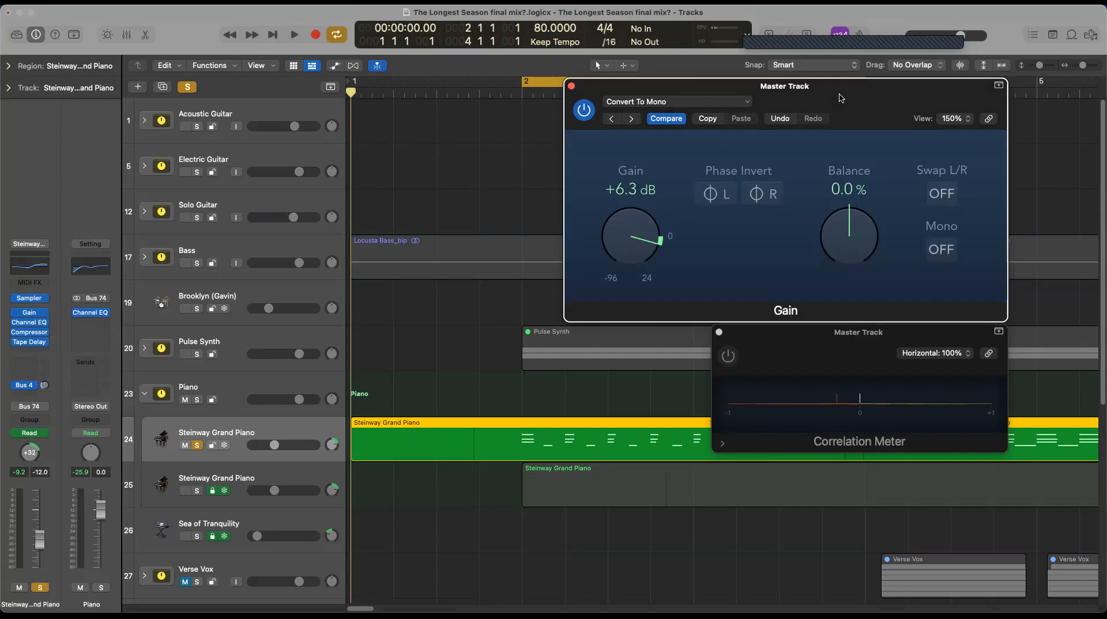
click(719, 368)
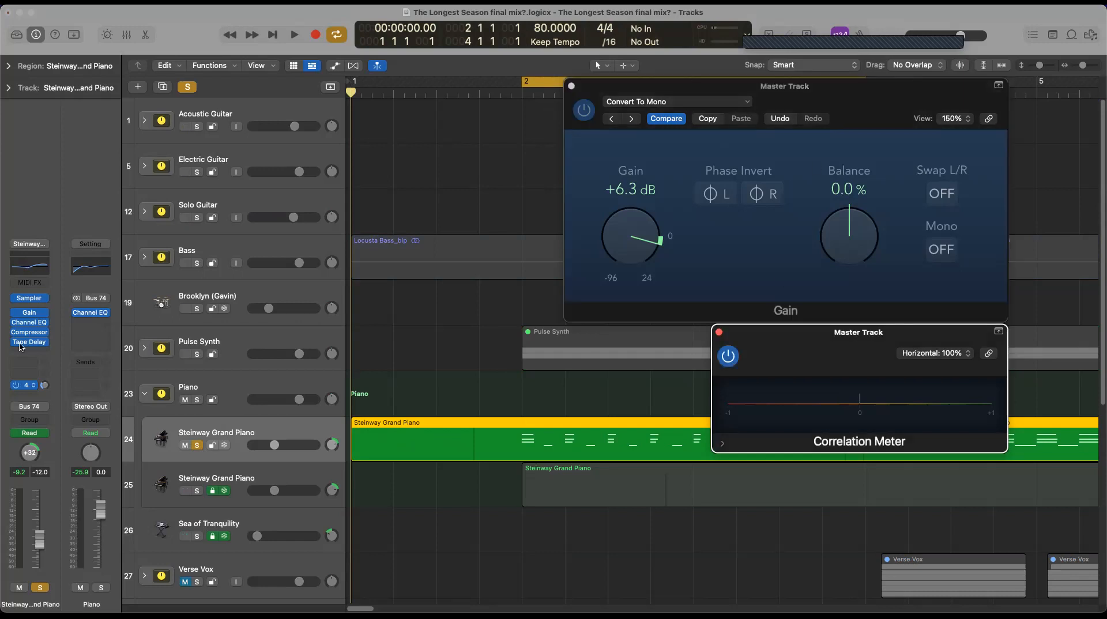
Step: Bypass Gain, Channel EQ, Compressor, Tape Delay and the Bus 4 send on the first Steinway Grand Piano track
click(16, 312)
click(16, 323)
click(16, 332)
click(15, 342)
mouse_move(16, 386)
mouse_move(17, 299)
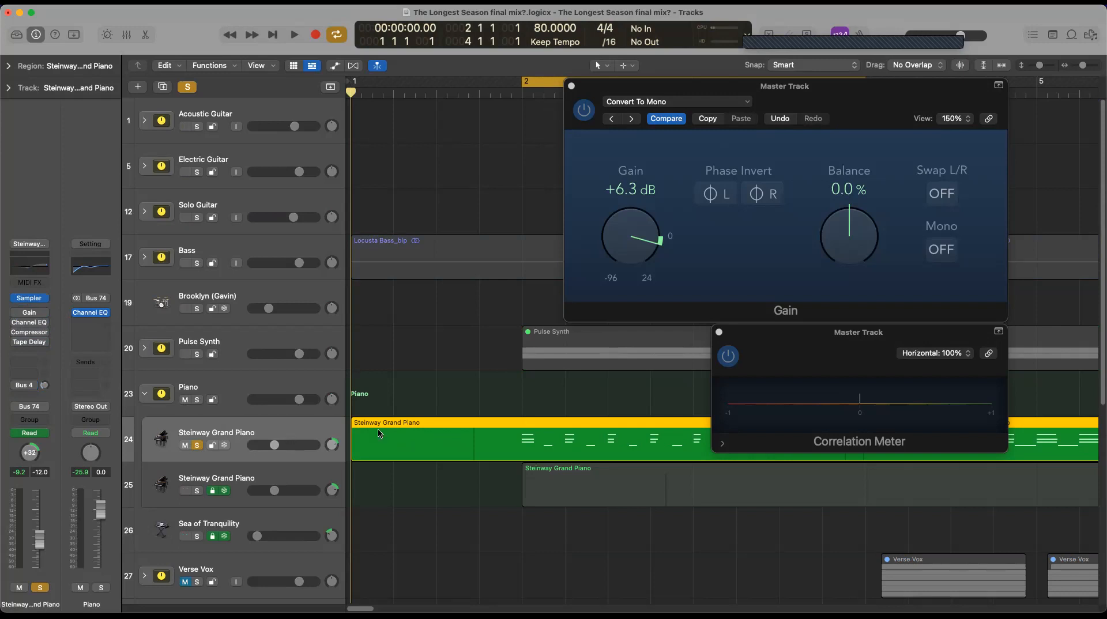
Step: Close both Master Track plug-in windows and create a new track with duplicate settings from the first Steinway Grand Piano track
scroll(507, 192, down, 3)
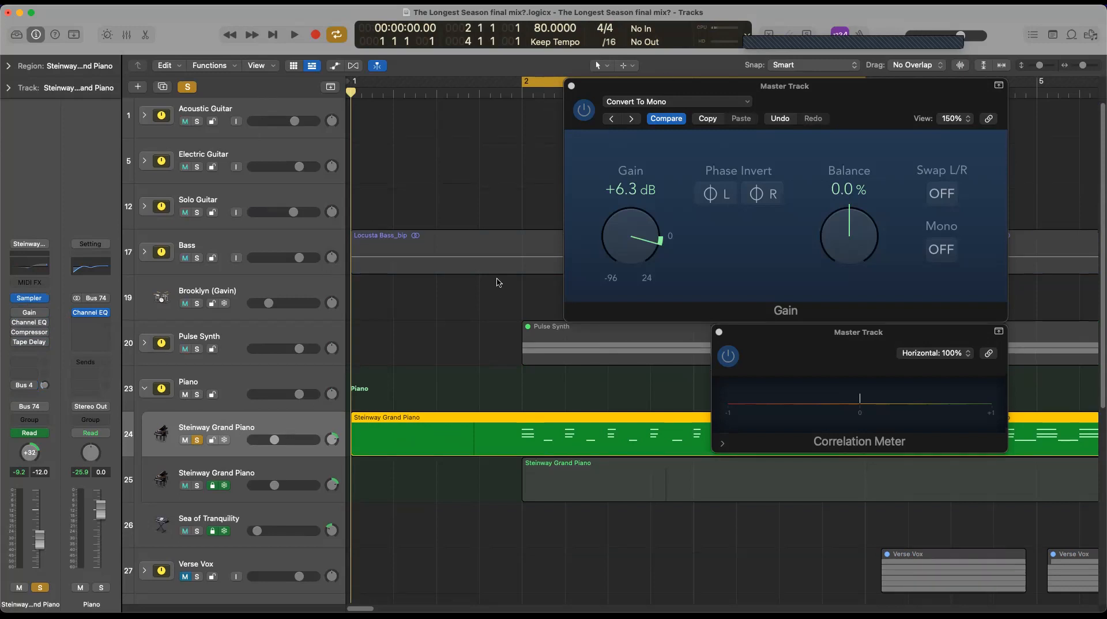
click(572, 86)
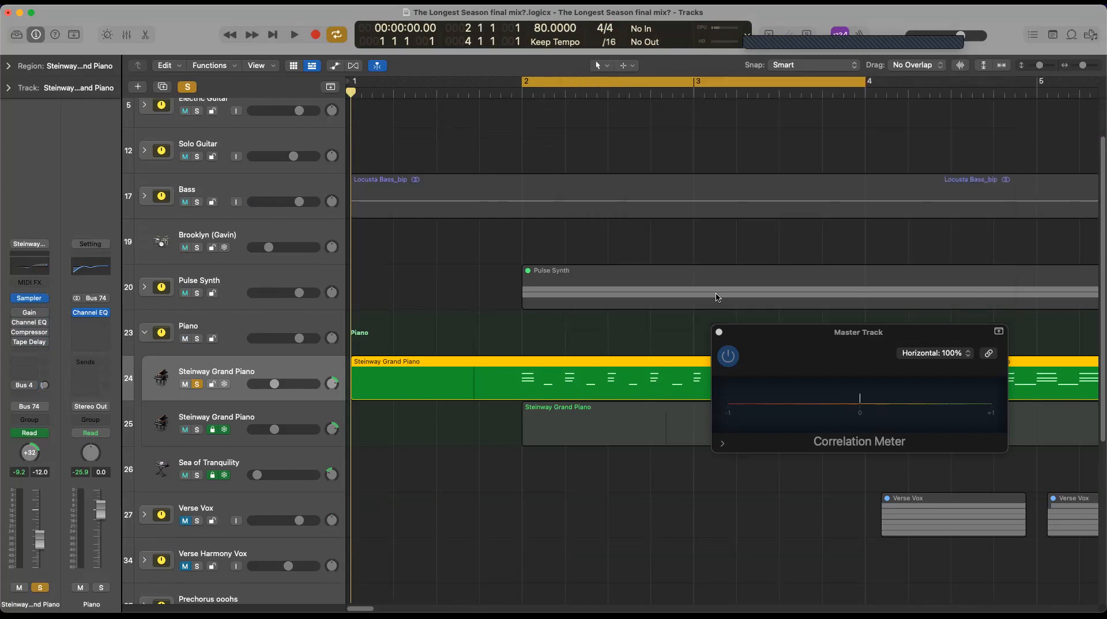
click(720, 336)
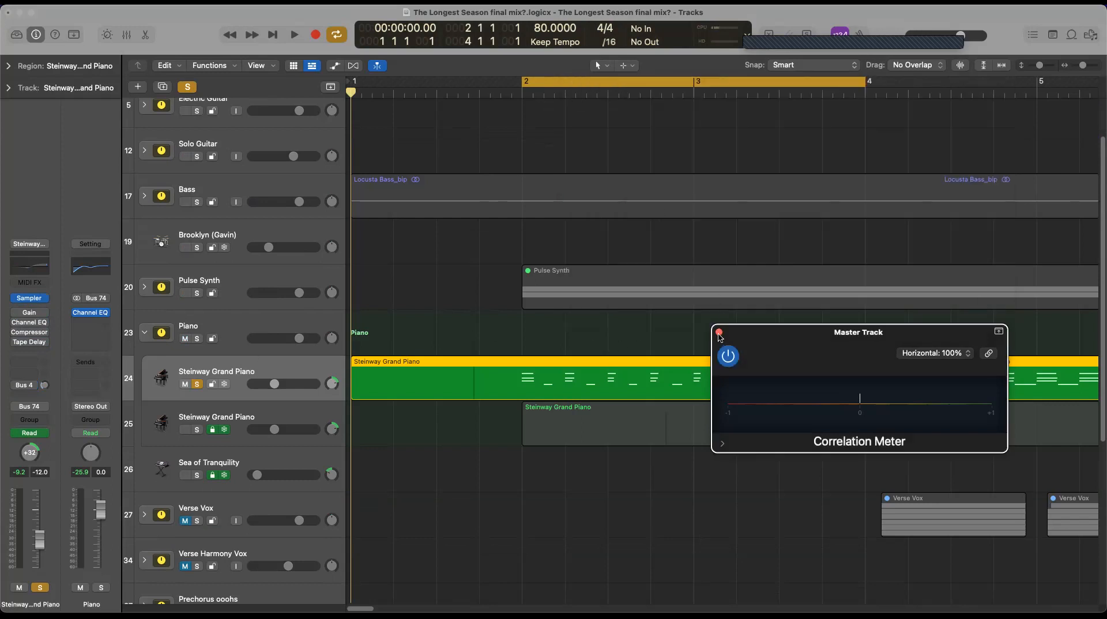
click(719, 333)
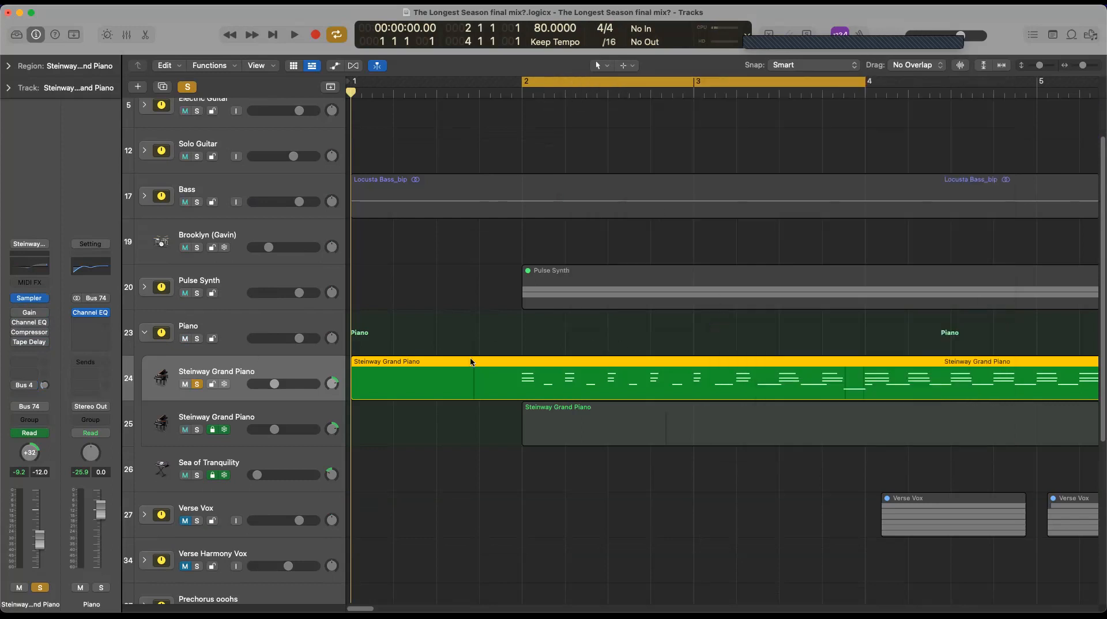
right_click(300, 366)
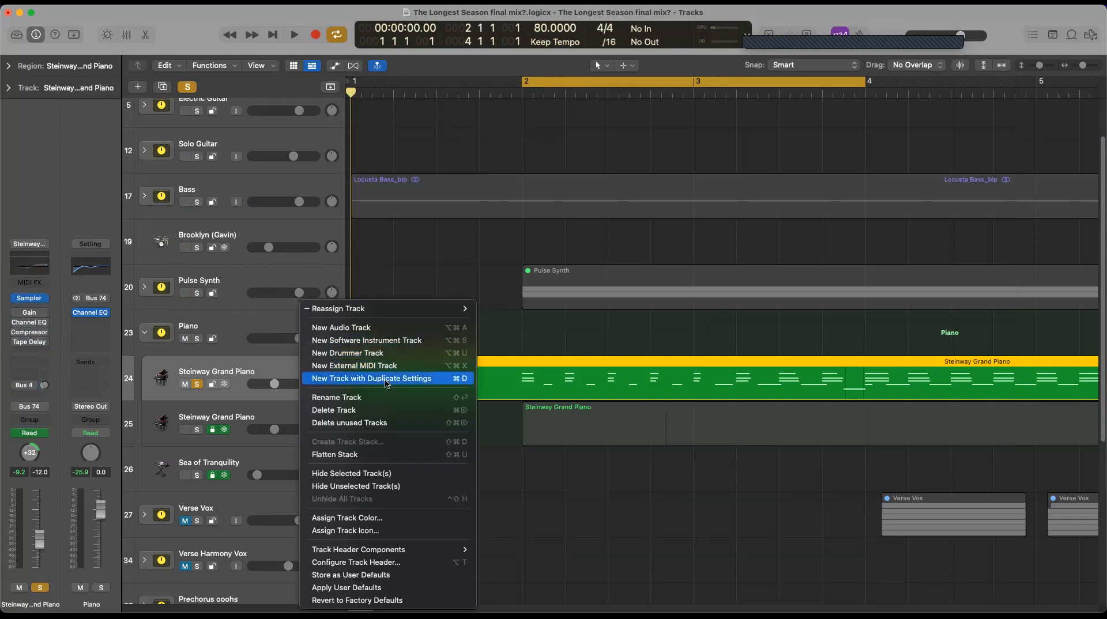
click(386, 384)
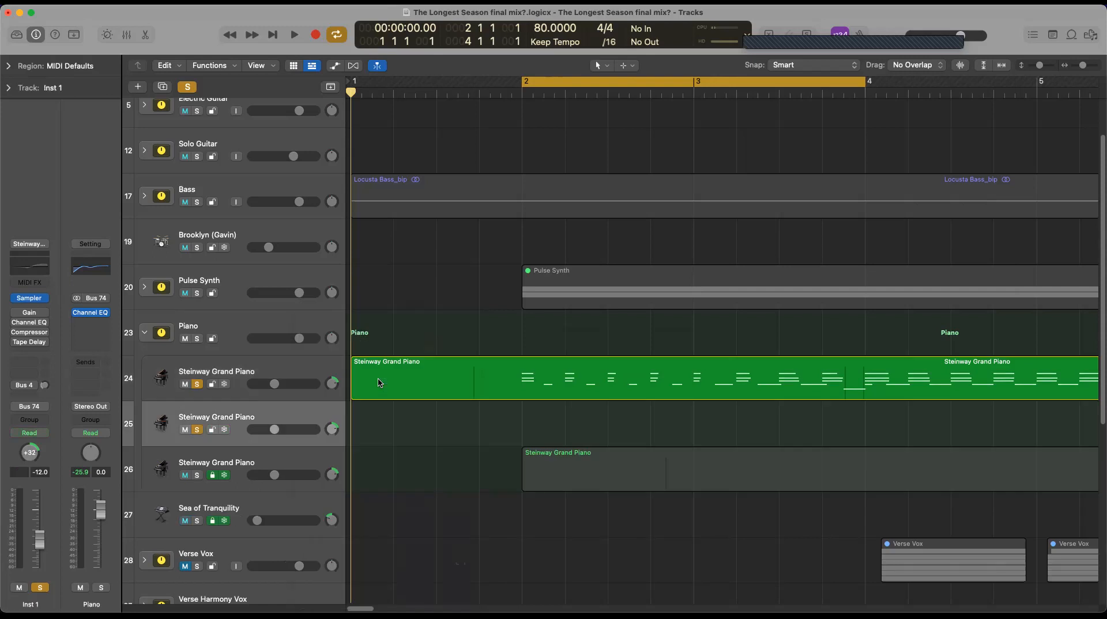
Step: Turn off cycling, then select and copy all the regions on the original Steinway Grand Piano track
click(304, 372)
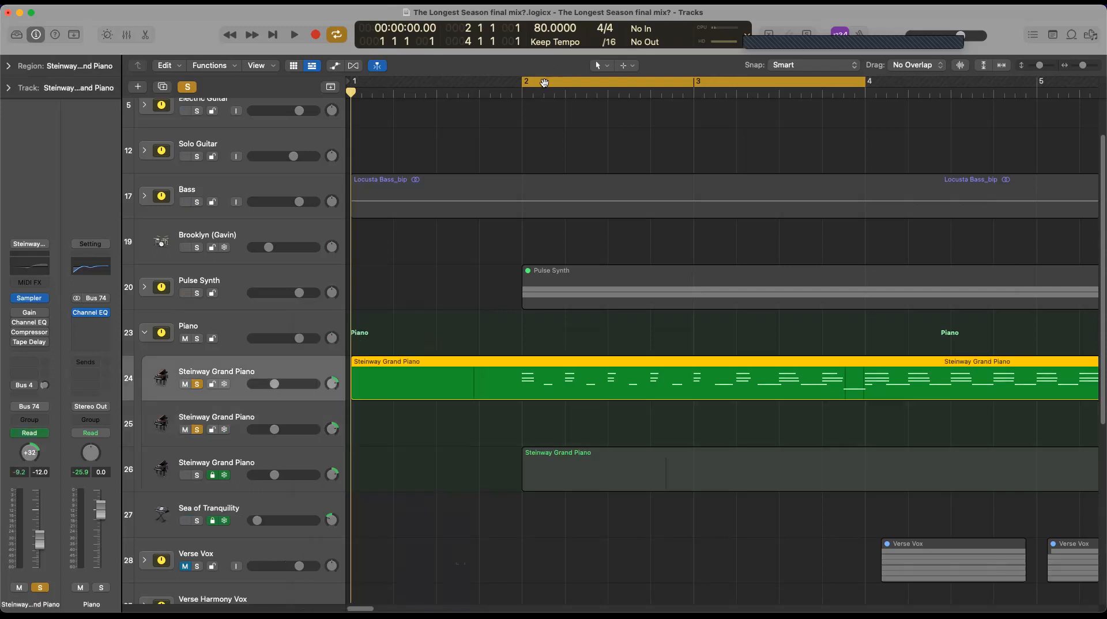
click(543, 83)
scroll(721, 346, right, 20)
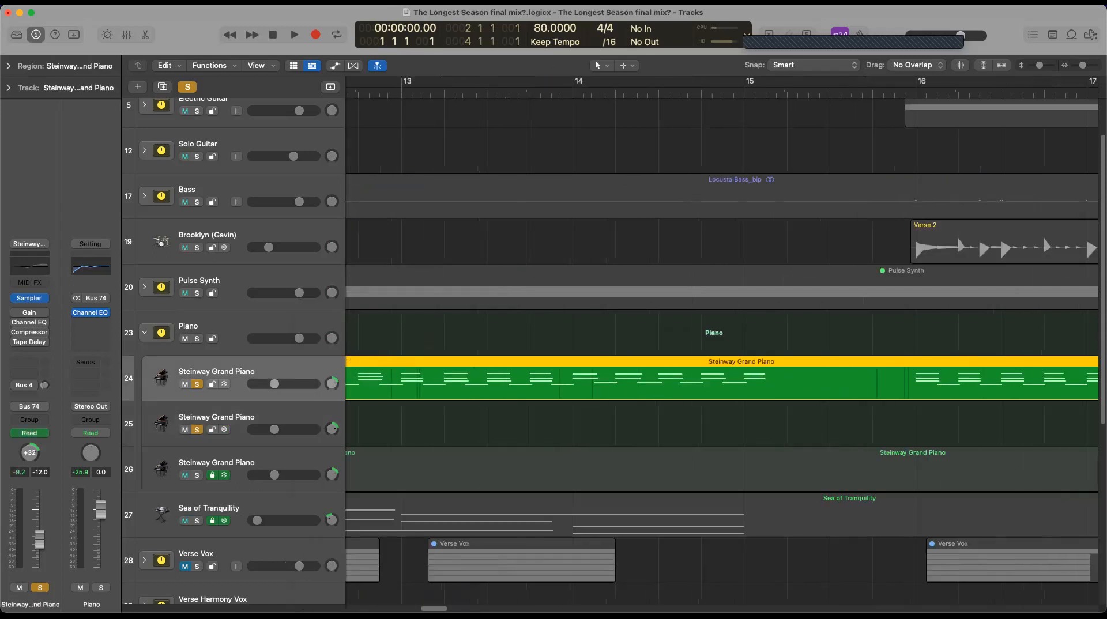
scroll(721, 346, left, 5)
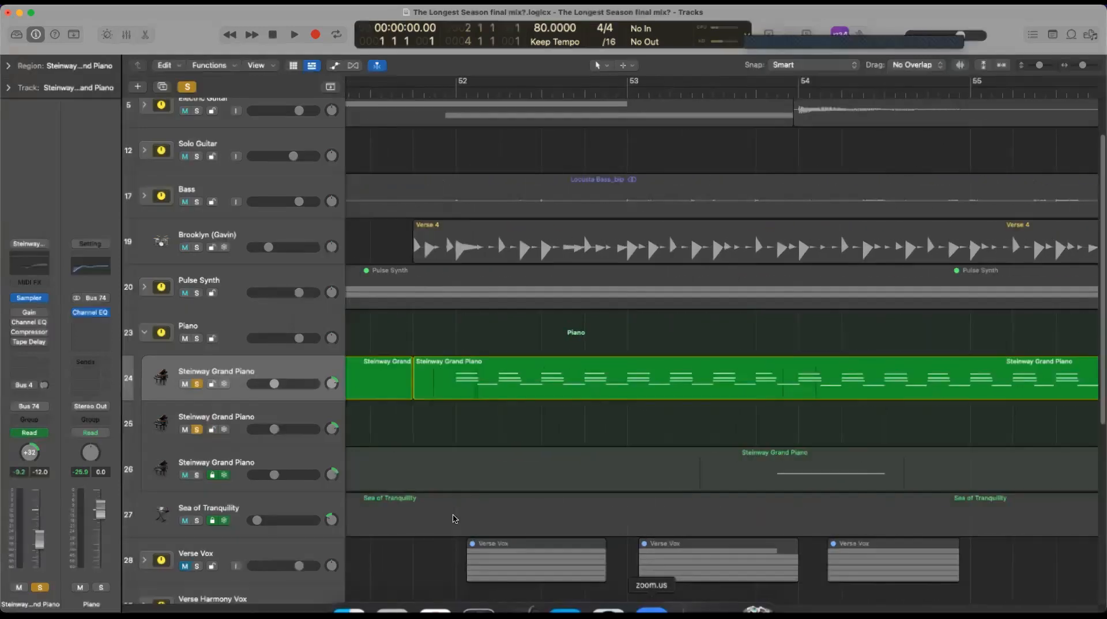
click(296, 418)
click(304, 372)
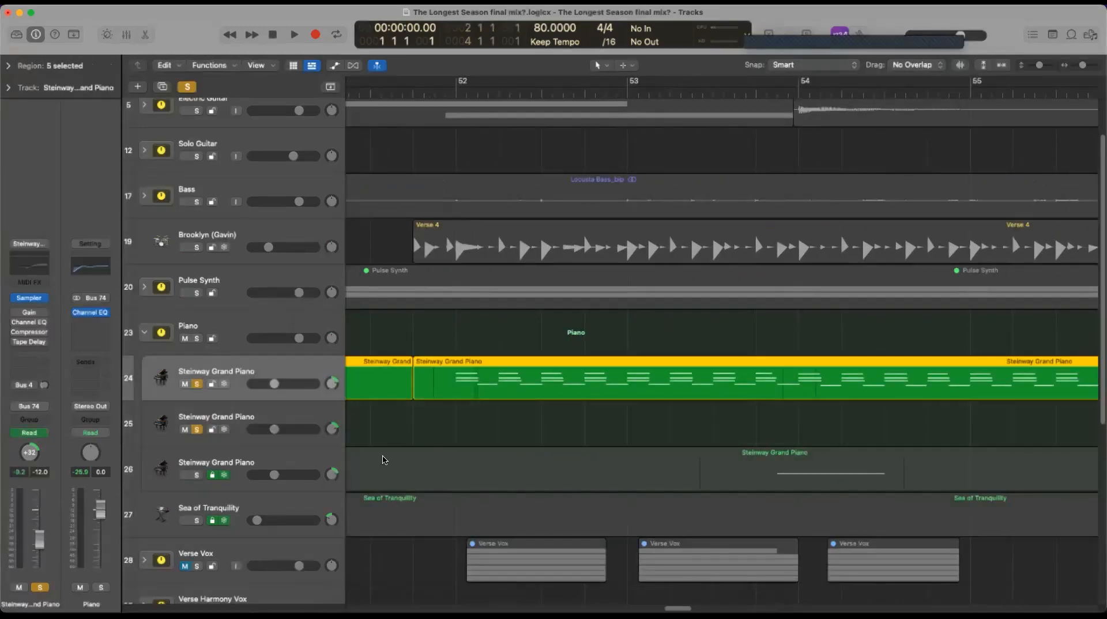
scroll(597, 575, right, 2)
scroll(720, 346, right, 20)
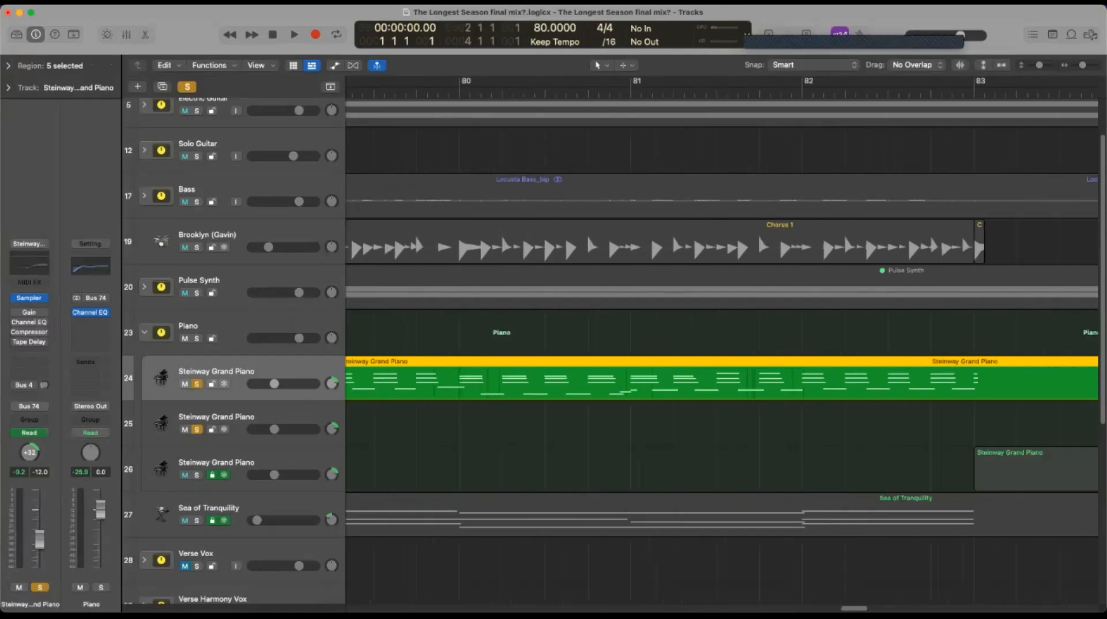
scroll(391, 359, left, 20)
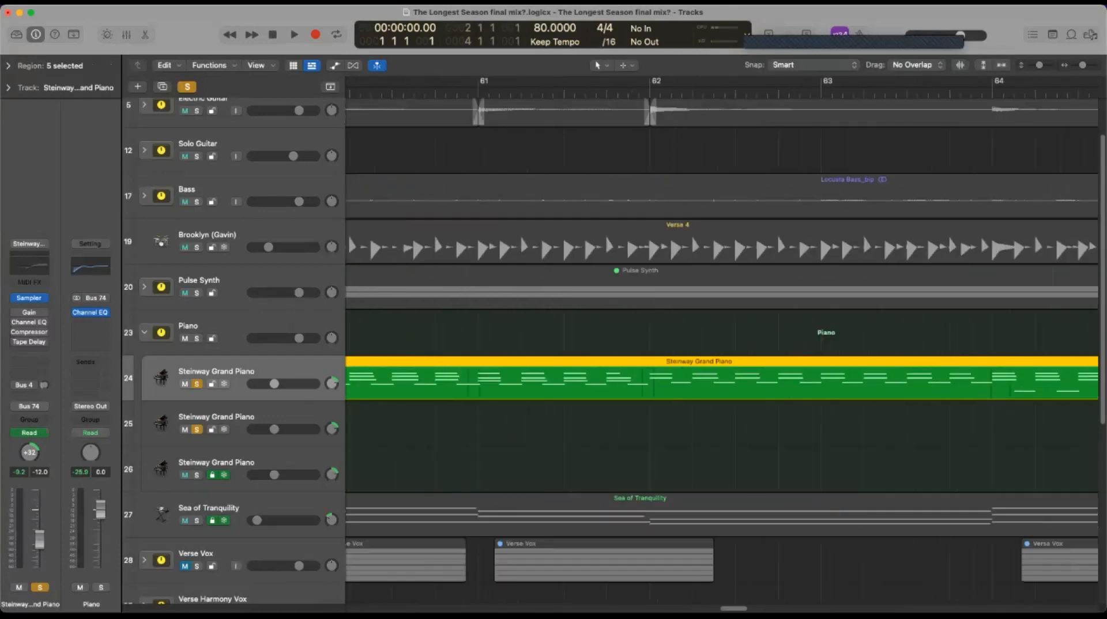
right_click(366, 363)
key(Escape)
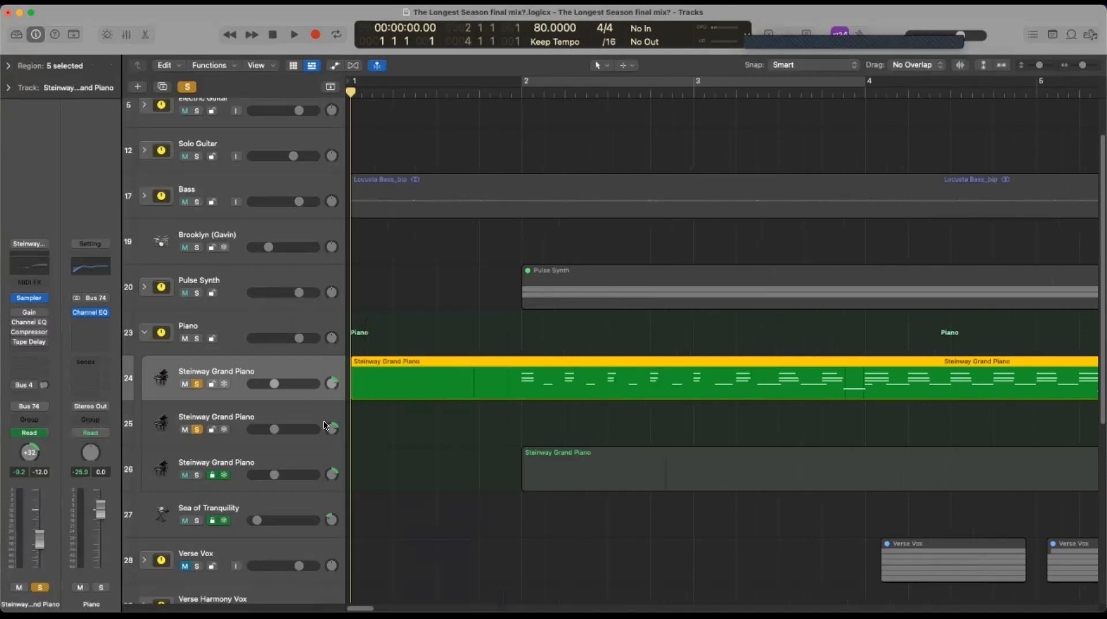
Step: Paste the copied regions onto the duplicate Steinway track in line with the originals and unsolo the original track
click(313, 415)
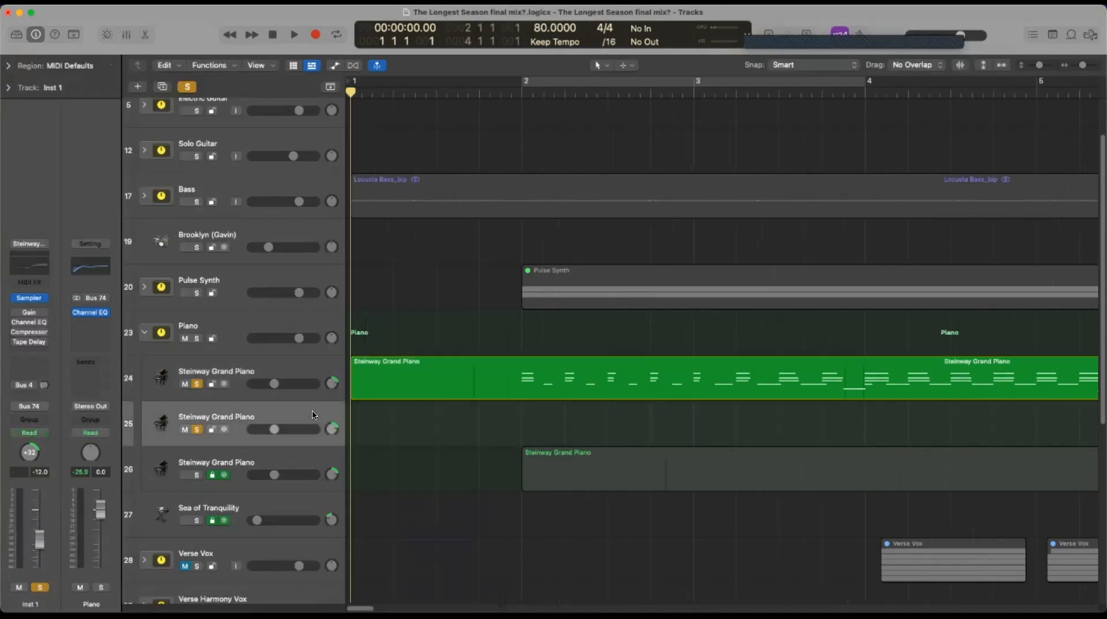
right_click(361, 421)
click(404, 470)
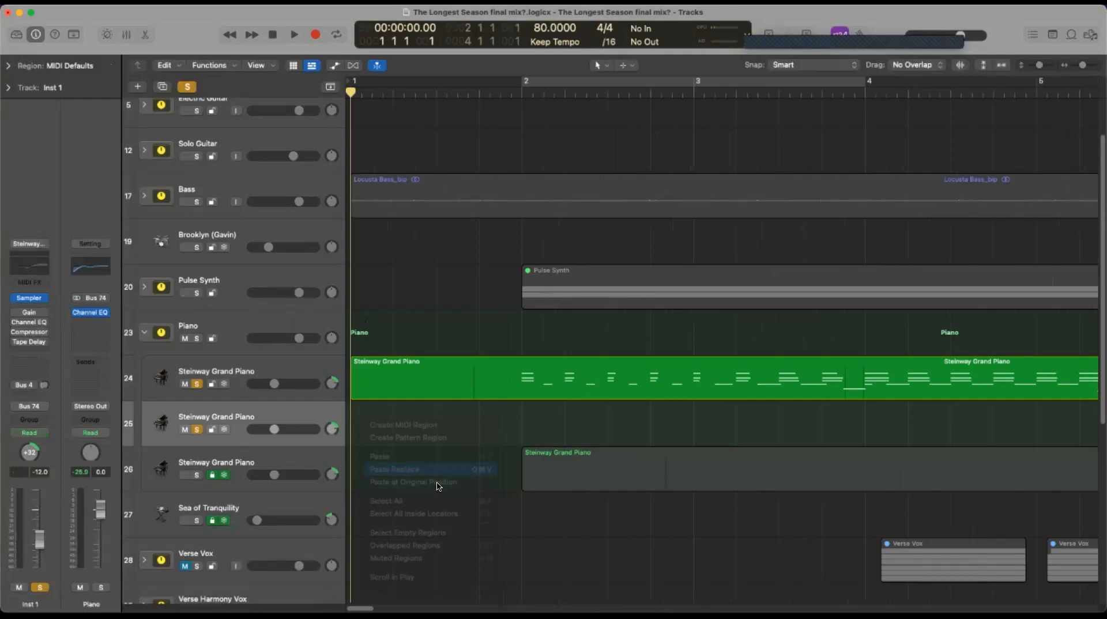
click(551, 214)
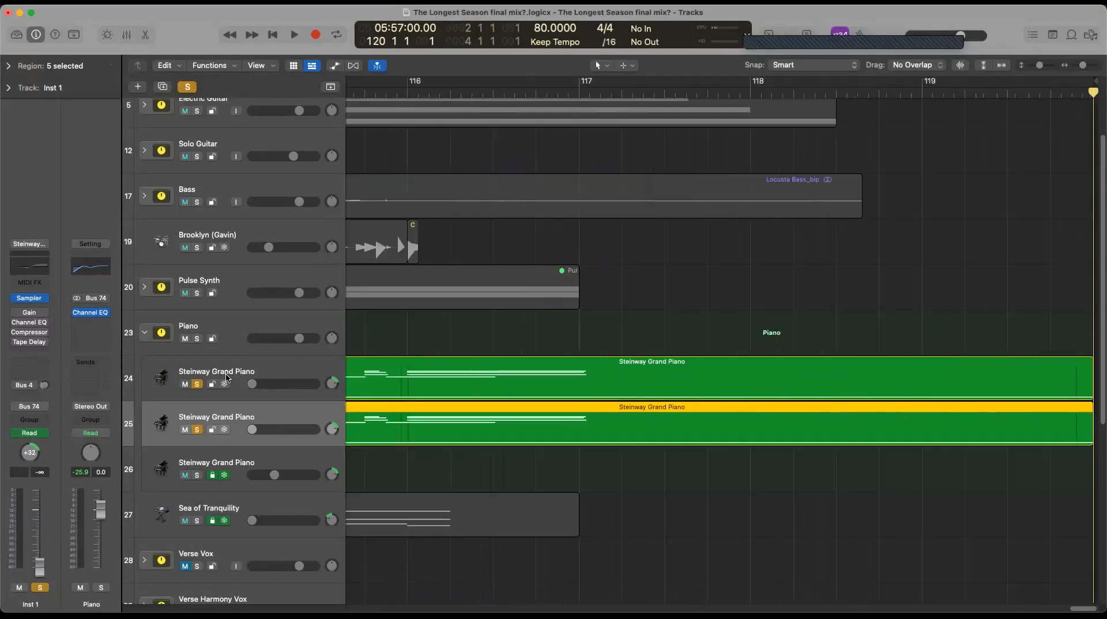
click(196, 385)
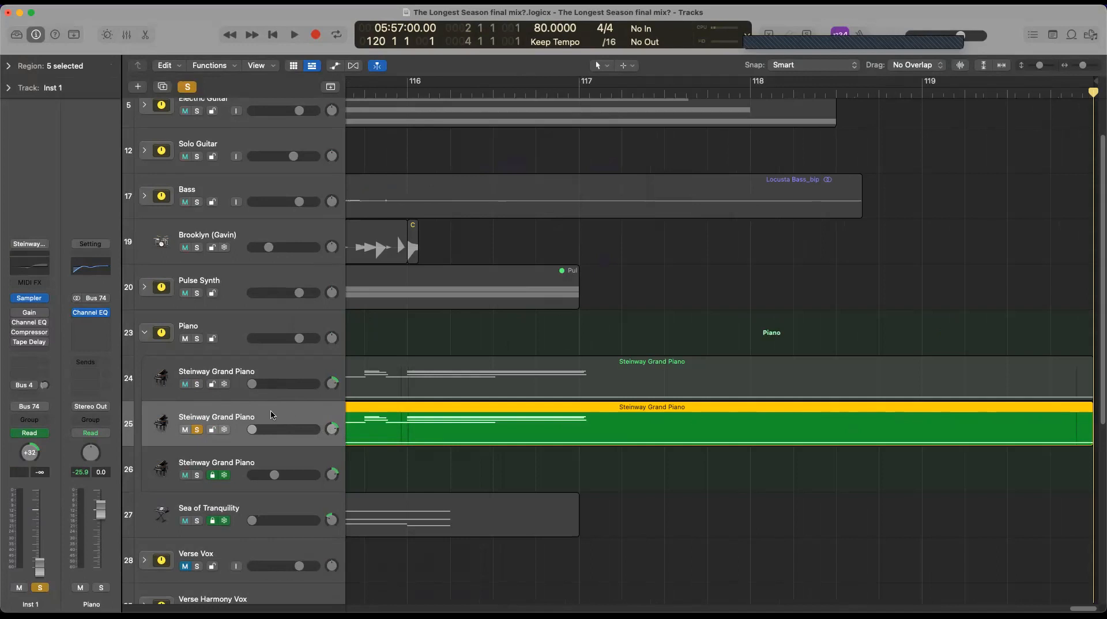
Step: Return to the project start with cycling on and load the Yamaha Grand Piano factory preset in the duplicate Steinway track's Sampler
click(269, 36)
key(c)
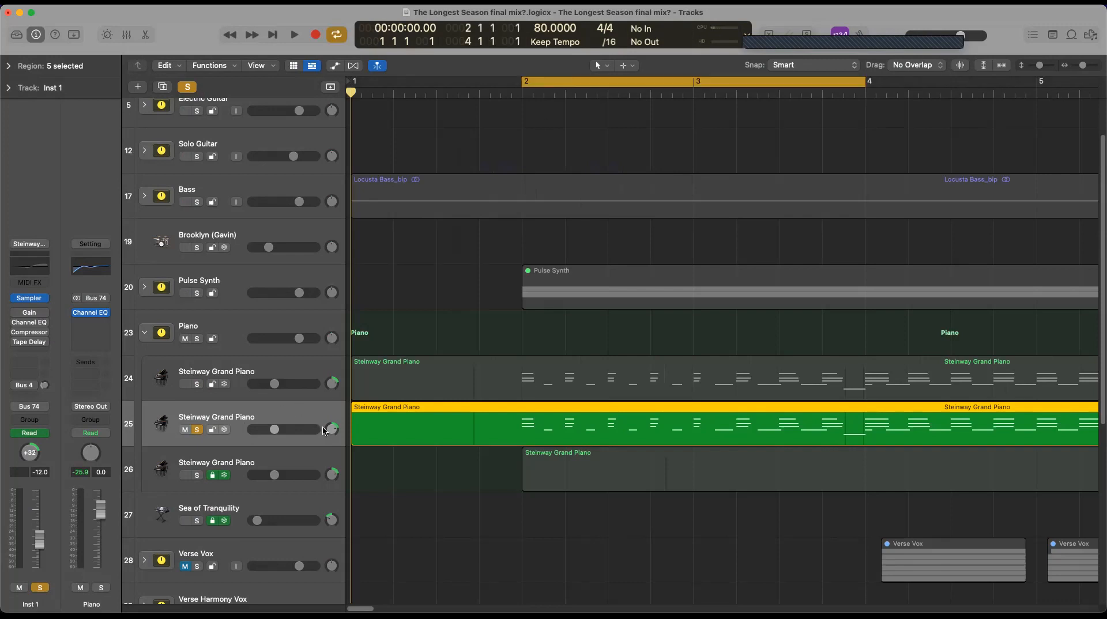
click(31, 301)
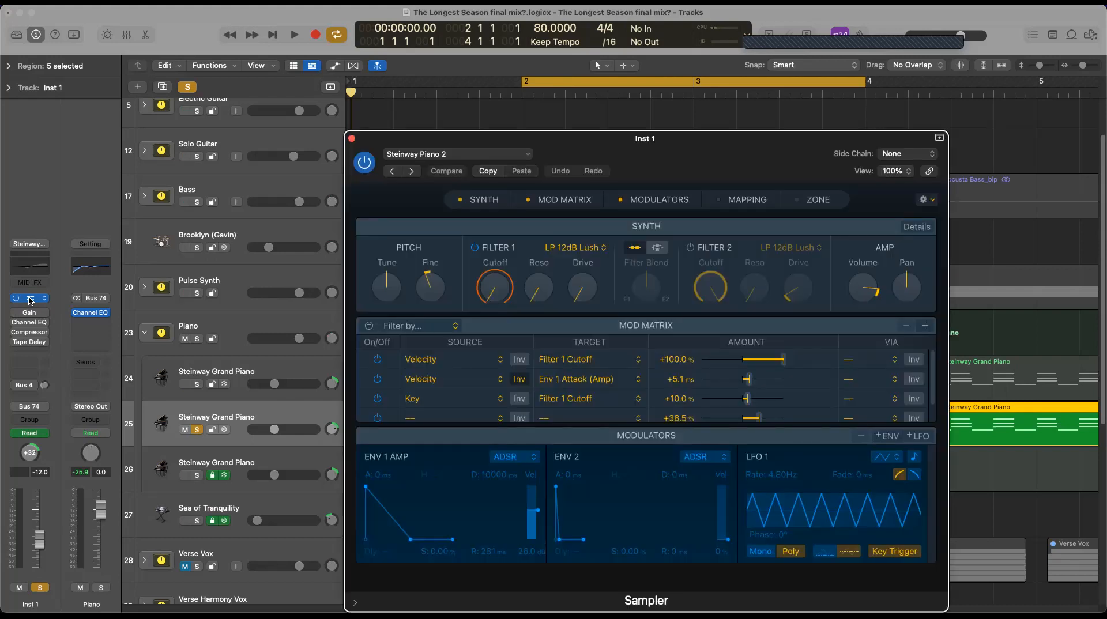
drag(684, 138, 548, 84)
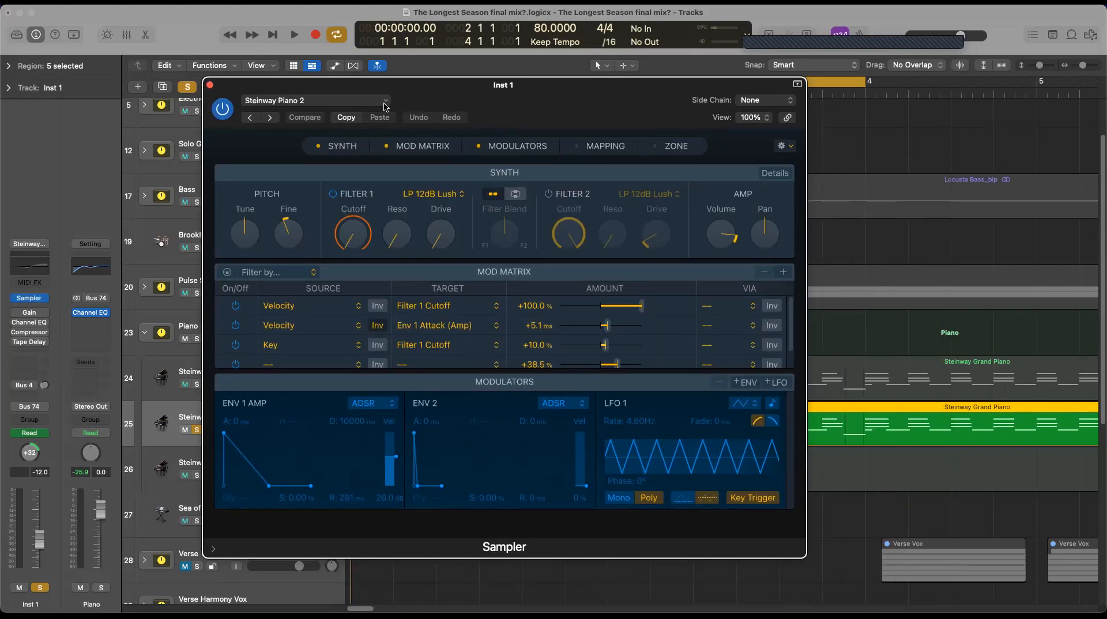
click(385, 103)
mouse_move(348, 395)
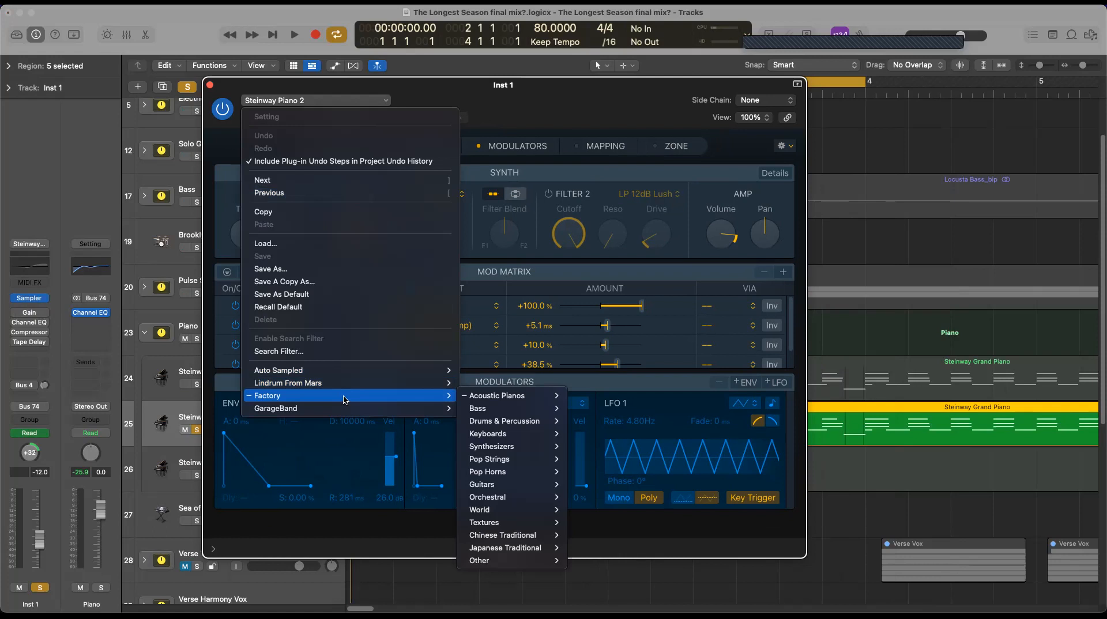
mouse_move(515, 398)
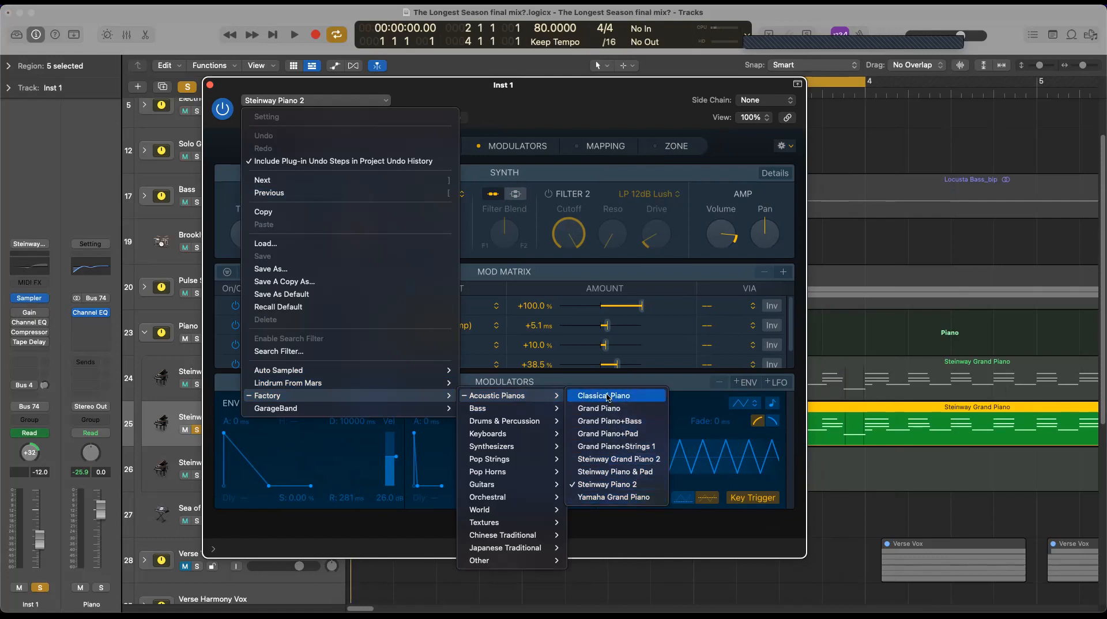
click(606, 499)
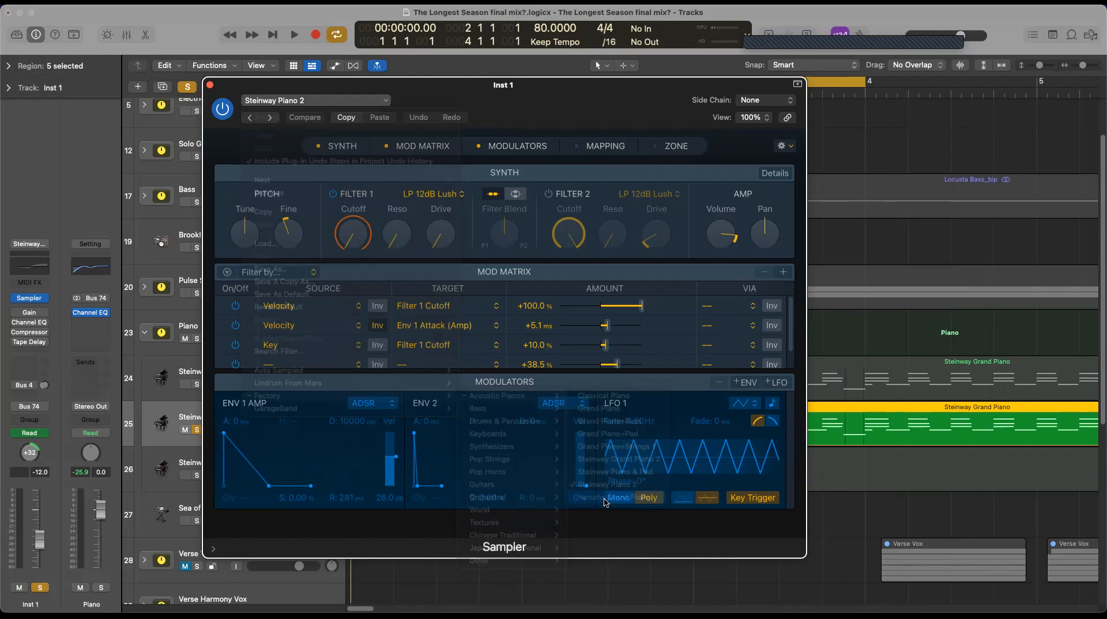
Step: Open the Master Track's Gain and Correlation Meter and place the Sampler window beside them at 75% view size
drag(483, 85, 633, 62)
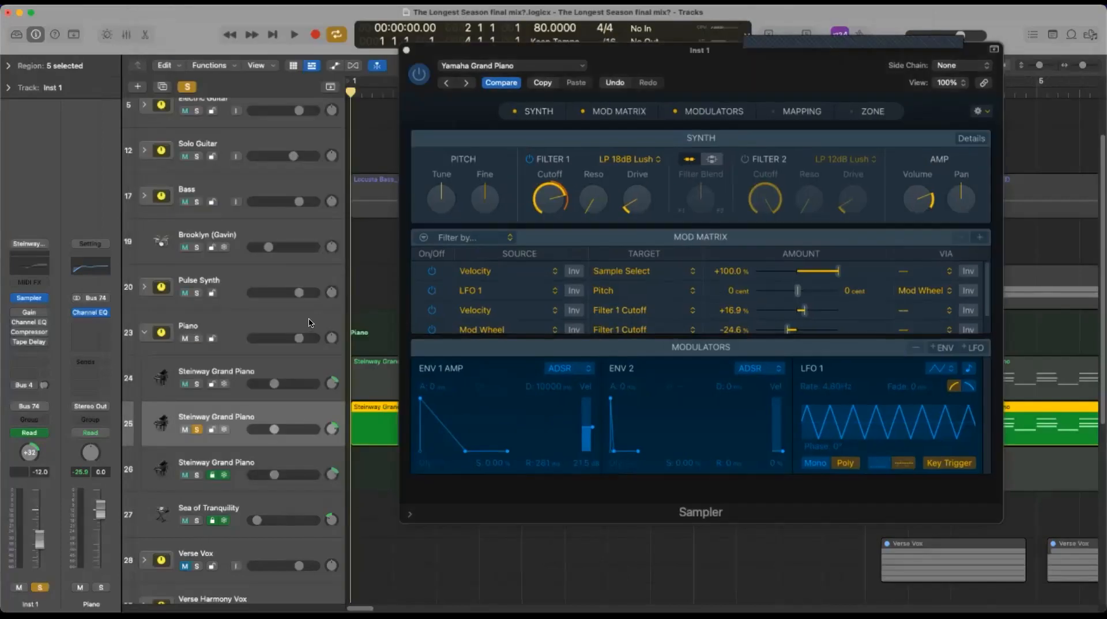
click(271, 331)
click(90, 284)
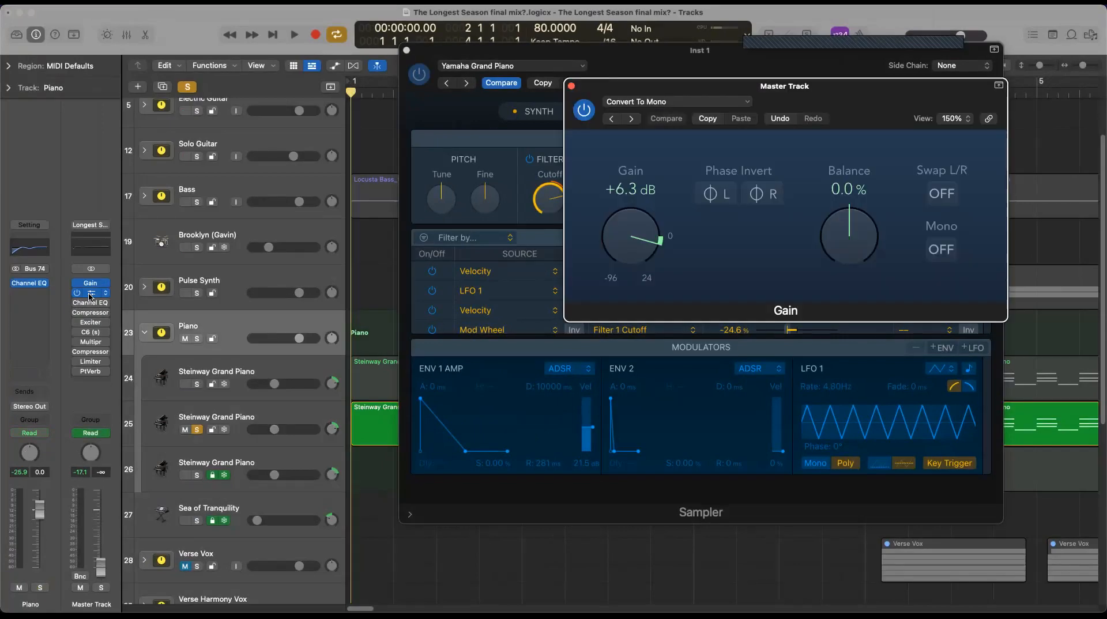
click(90, 293)
drag(645, 56, 267, 18)
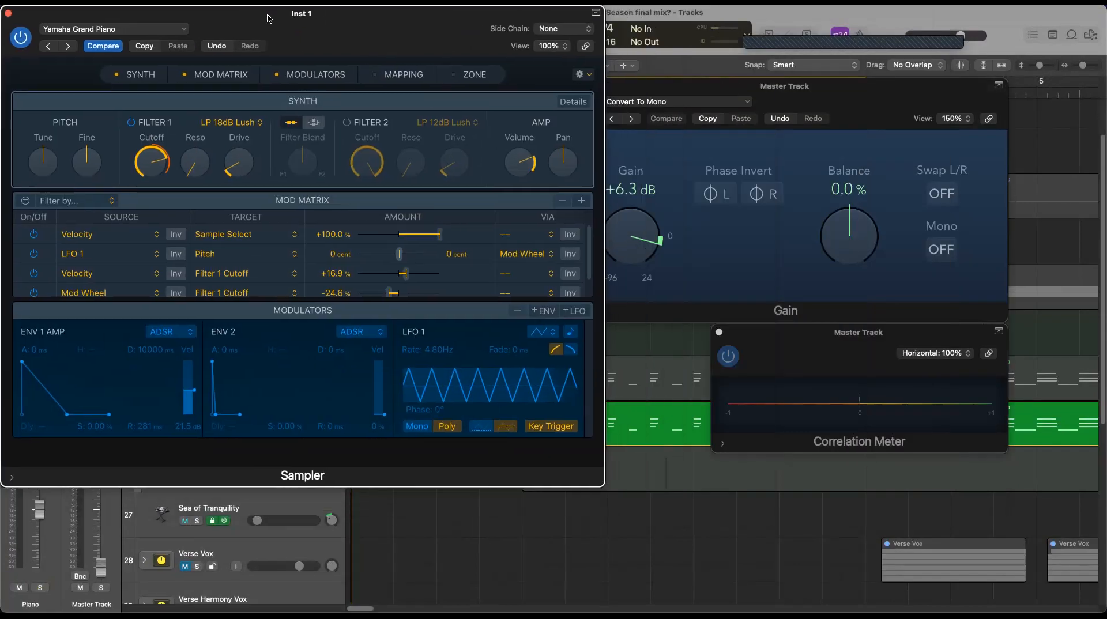
click(565, 50)
click(564, 127)
drag(363, 21, 457, 39)
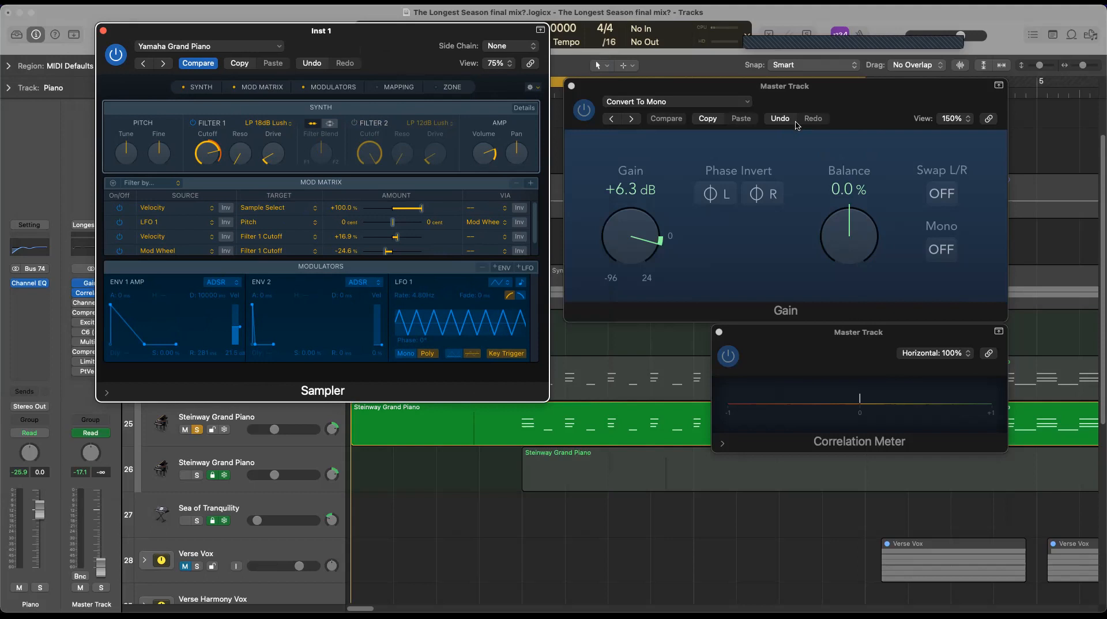
Step: Play the Yamaha piano and compare stereo with mono on the Master Track, using Gain's Mono switch and the Correlation Meter
key(space)
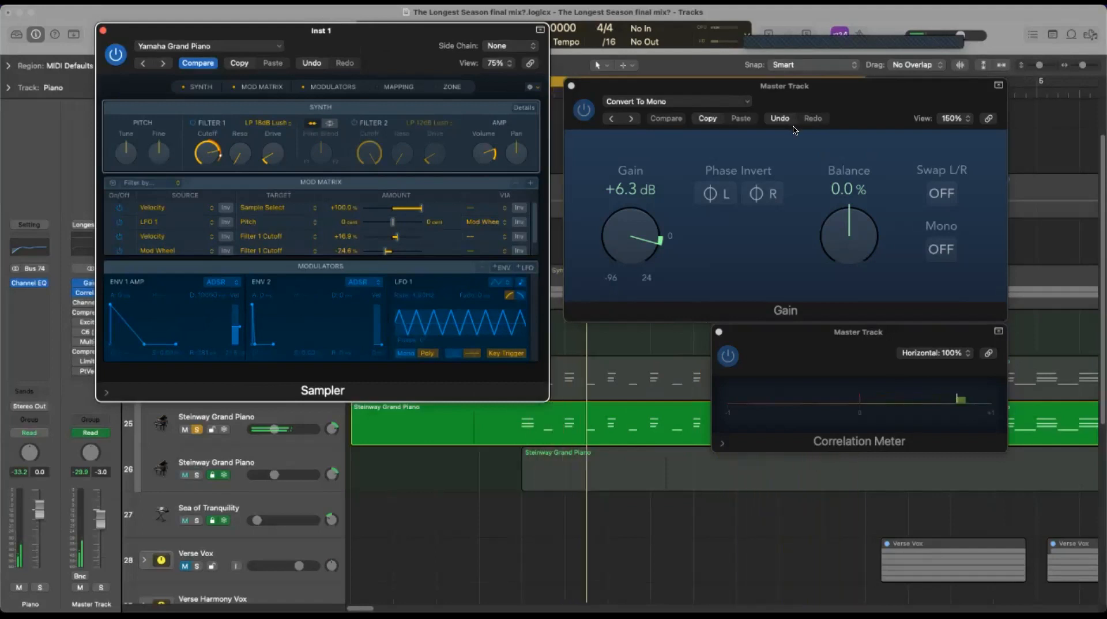
click(943, 249)
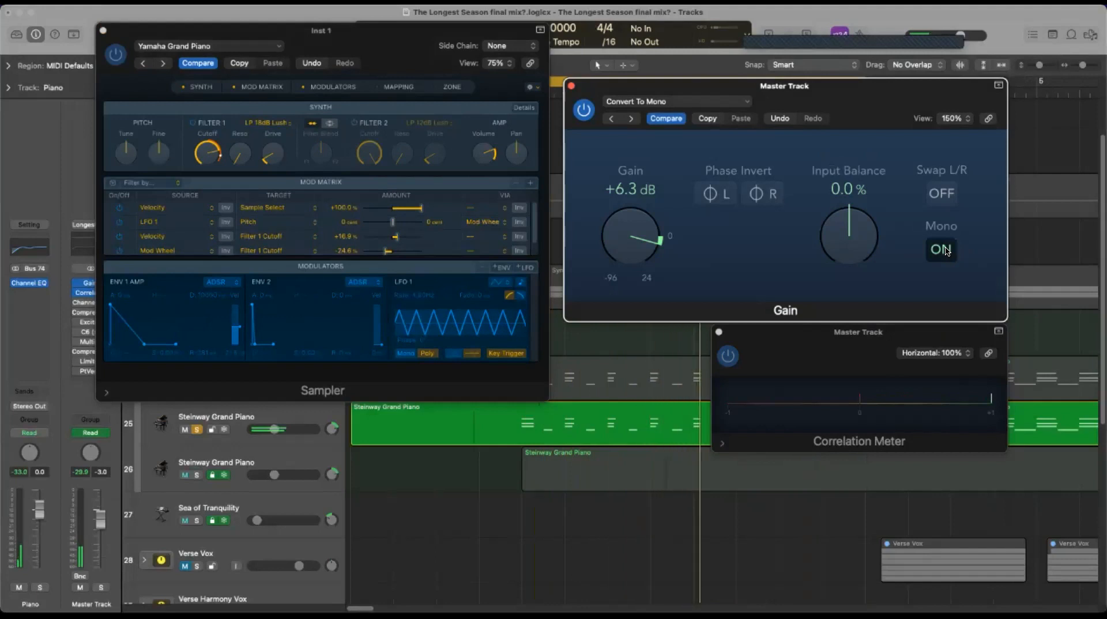
click(943, 250)
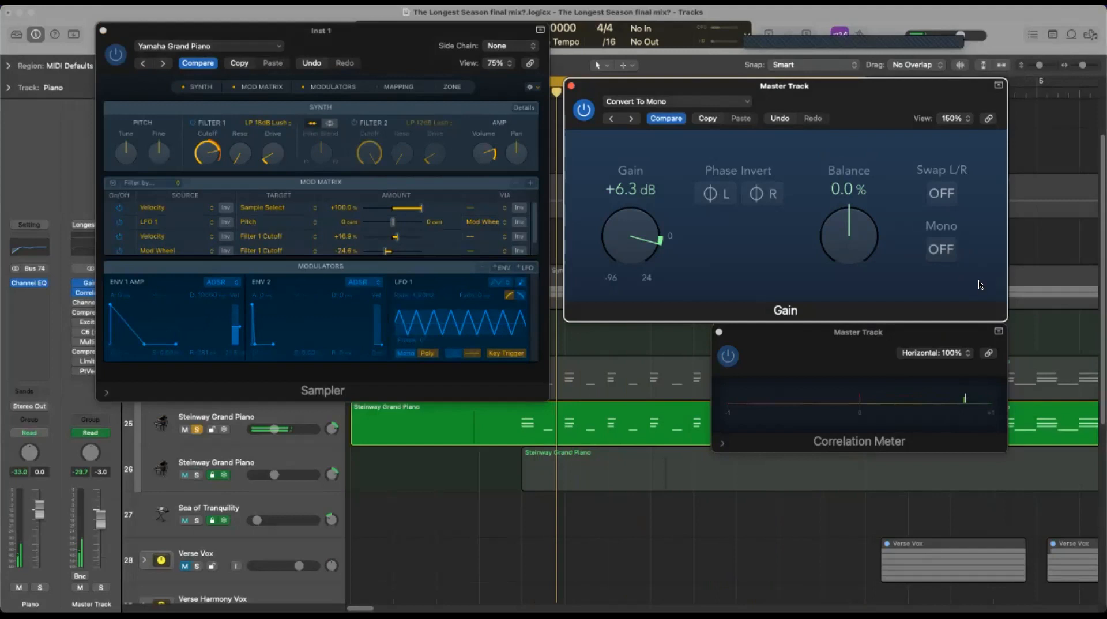
Step: Enable Channel EQ, Compressor, Tape Delay and the Bus 4 send on the duplicate piano, test its correlation during playback, and bypass them again
click(290, 413)
mouse_move(15, 313)
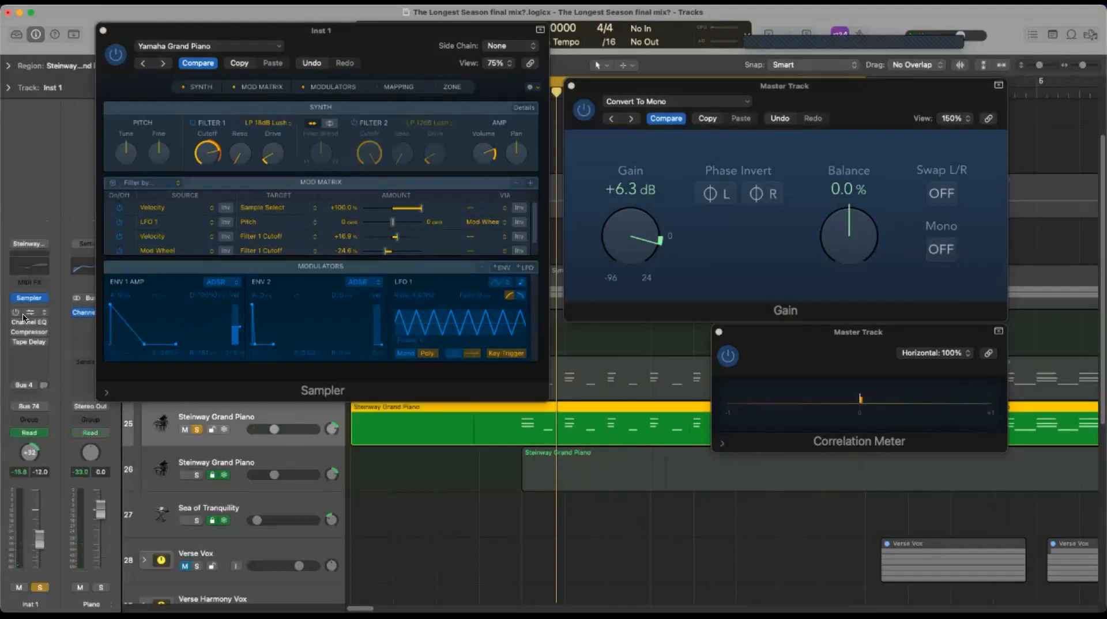
drag(14, 322, 14, 387)
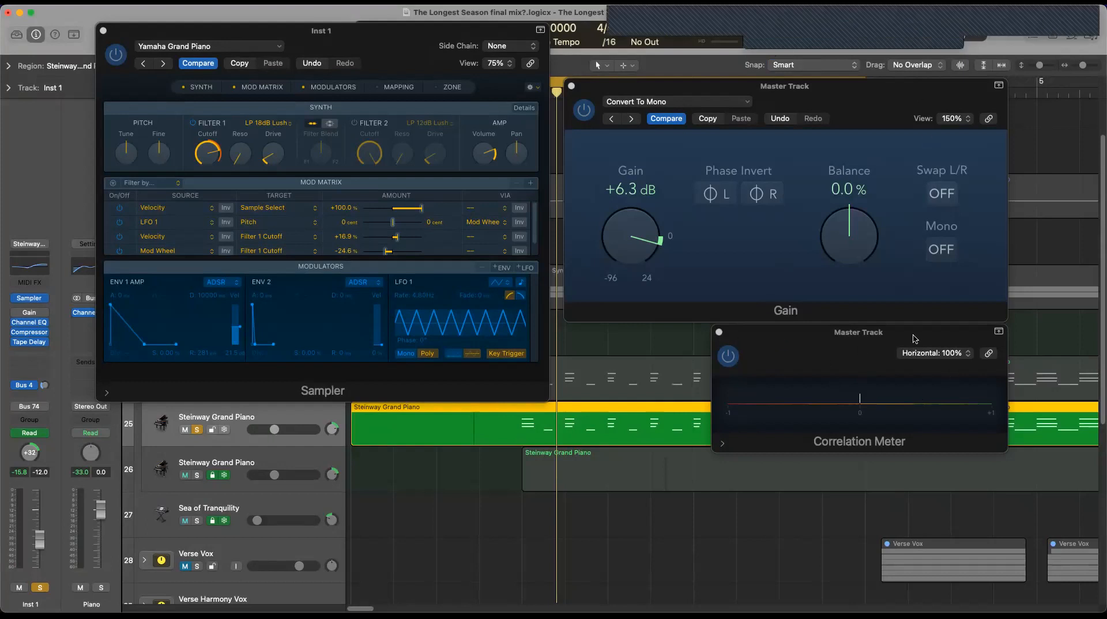
key(space)
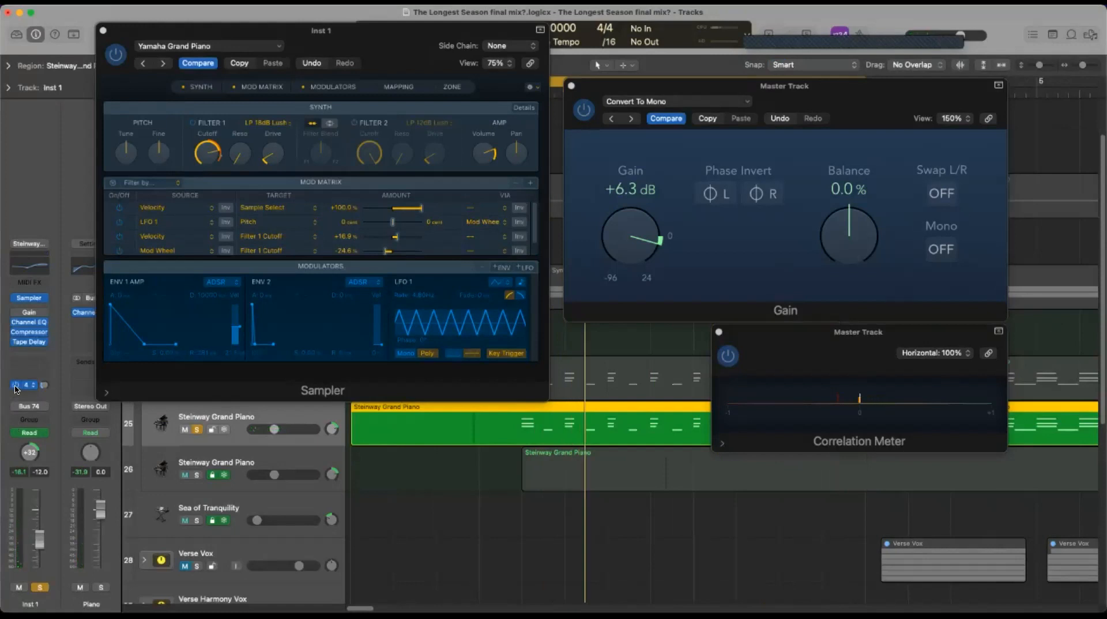
mouse_move(15, 338)
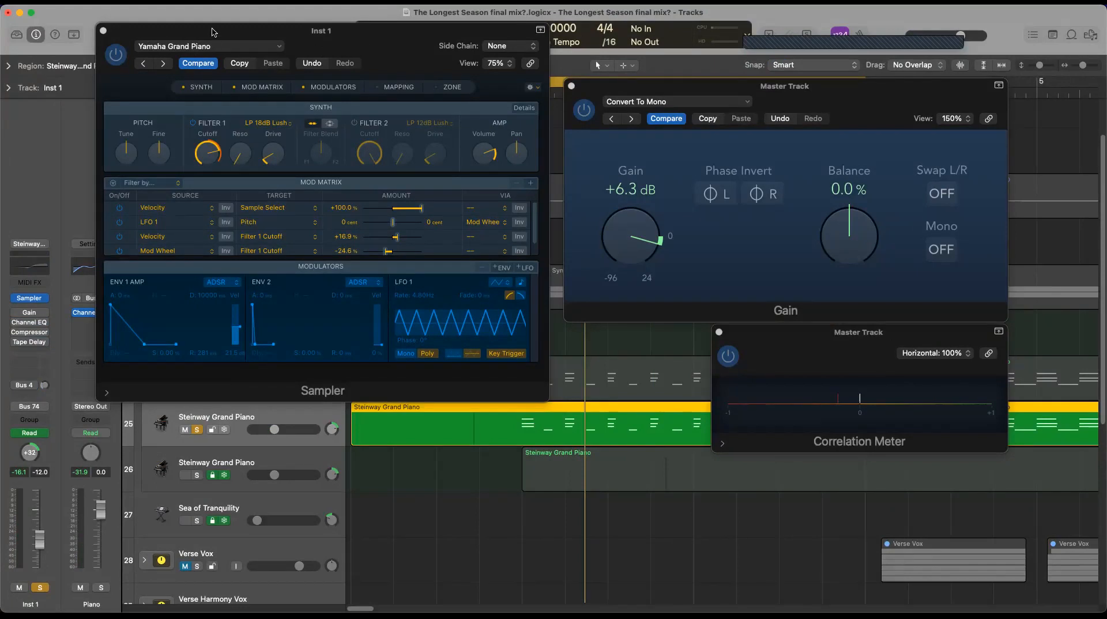
Step: Look through the Sampler's factory preset categories, close the Sampler, and examine the piano patches in the Library
drag(209, 34, 223, 47)
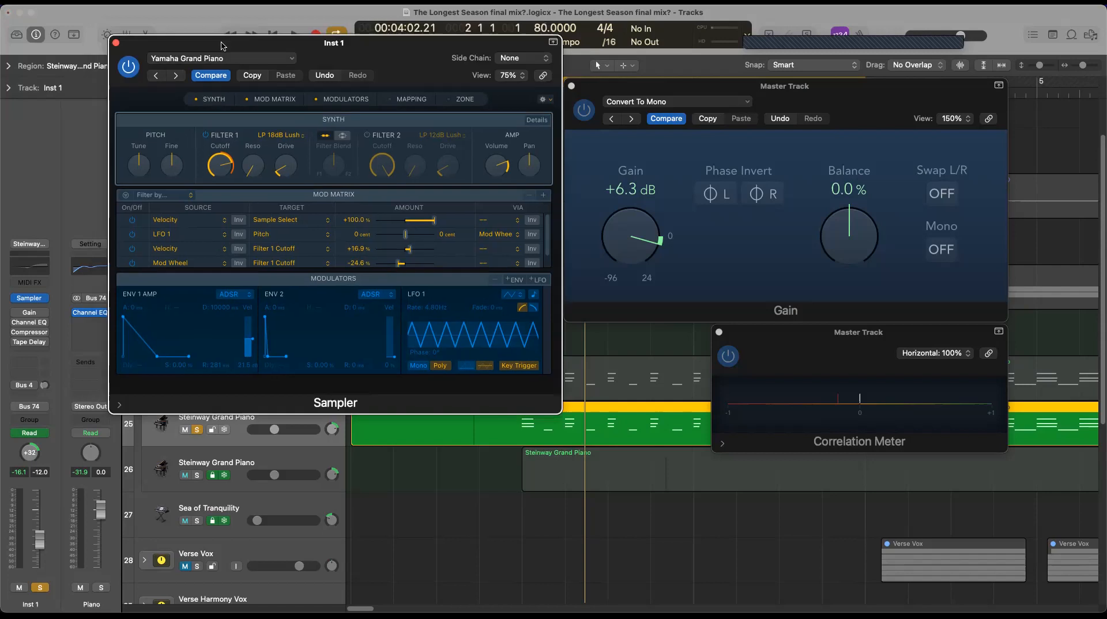
click(286, 60)
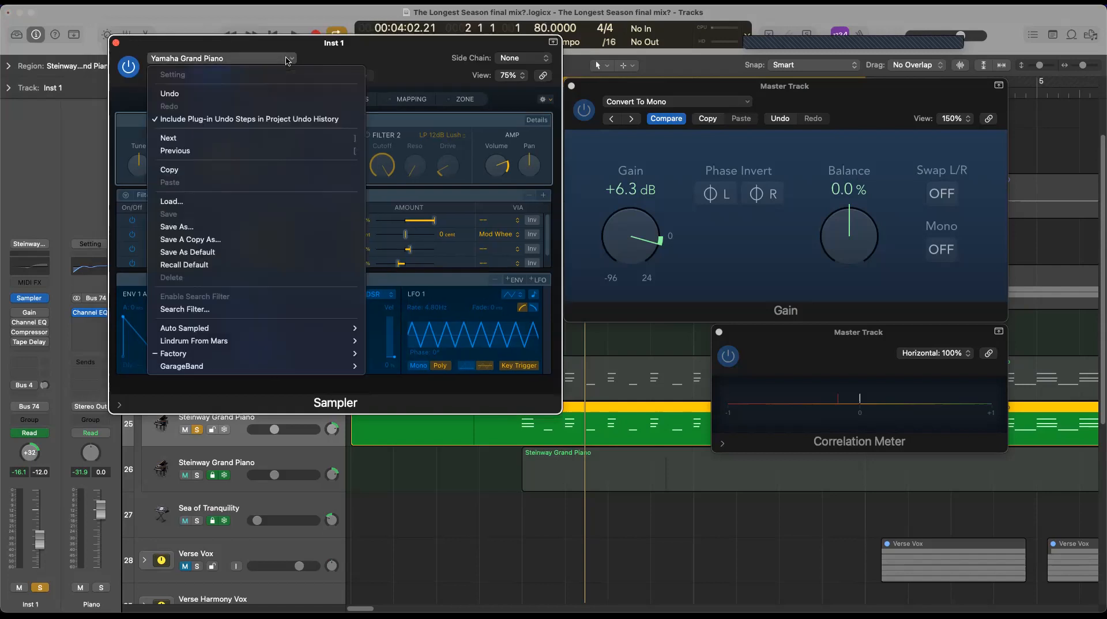
mouse_move(323, 354)
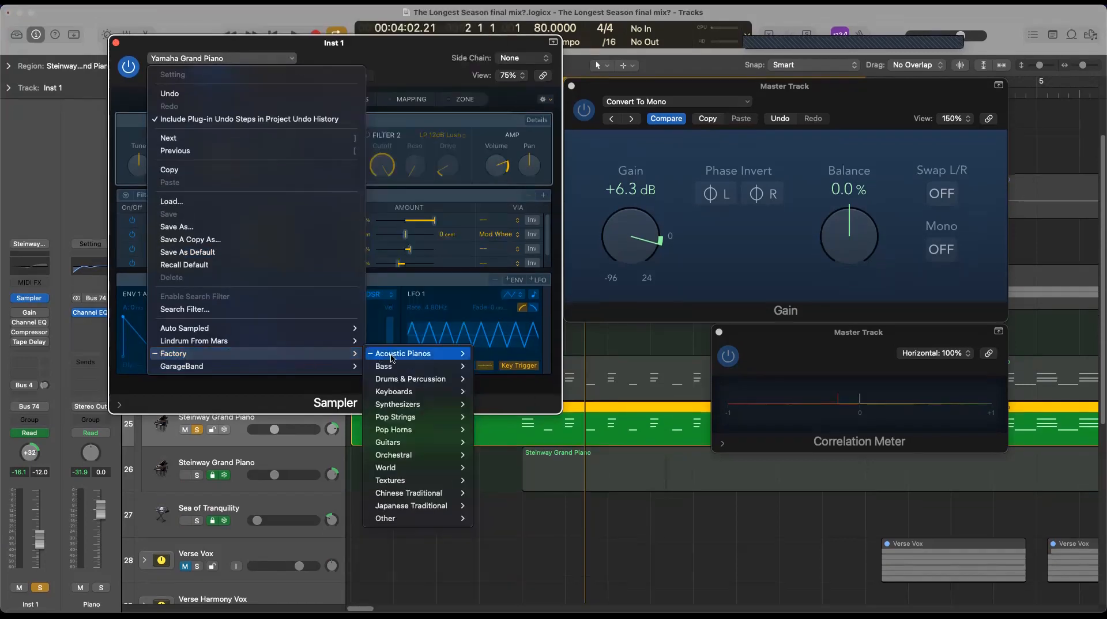
mouse_move(394, 356)
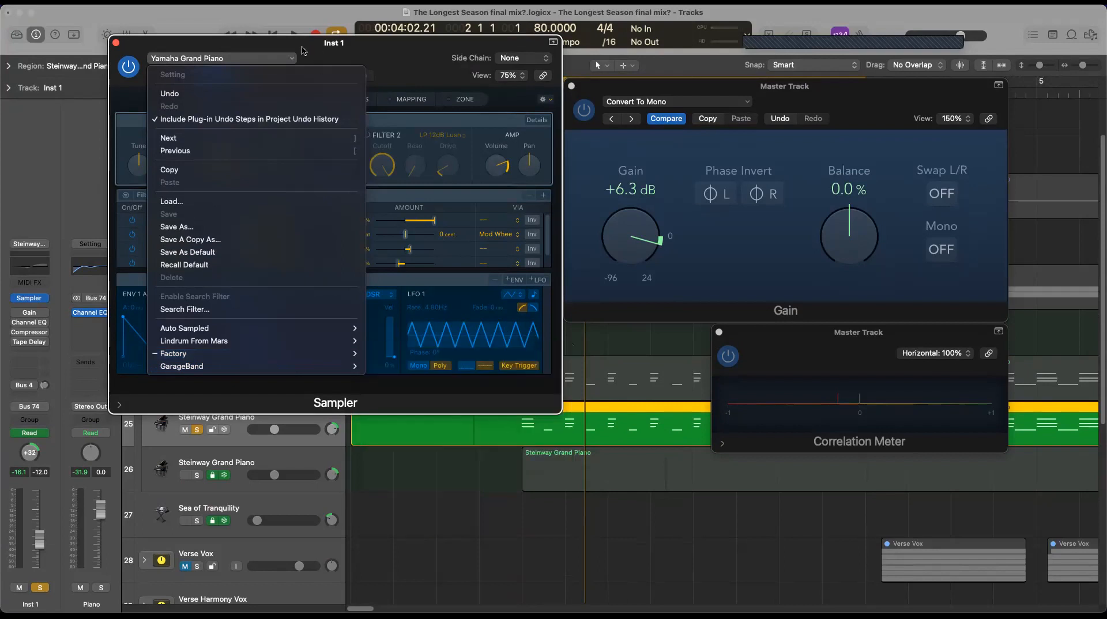
click(189, 16)
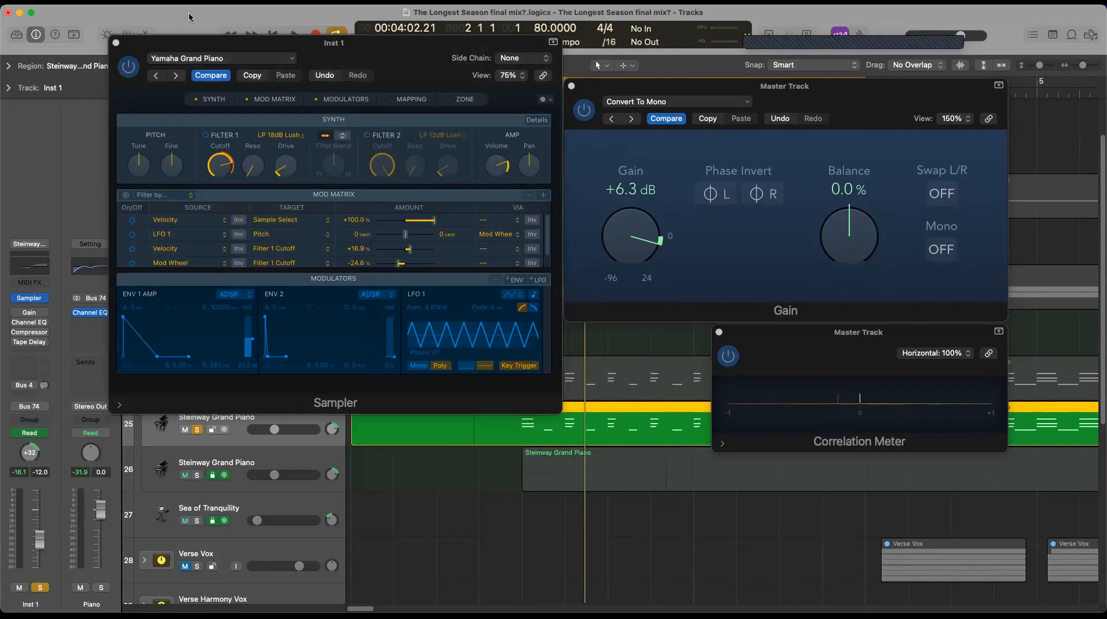
click(116, 43)
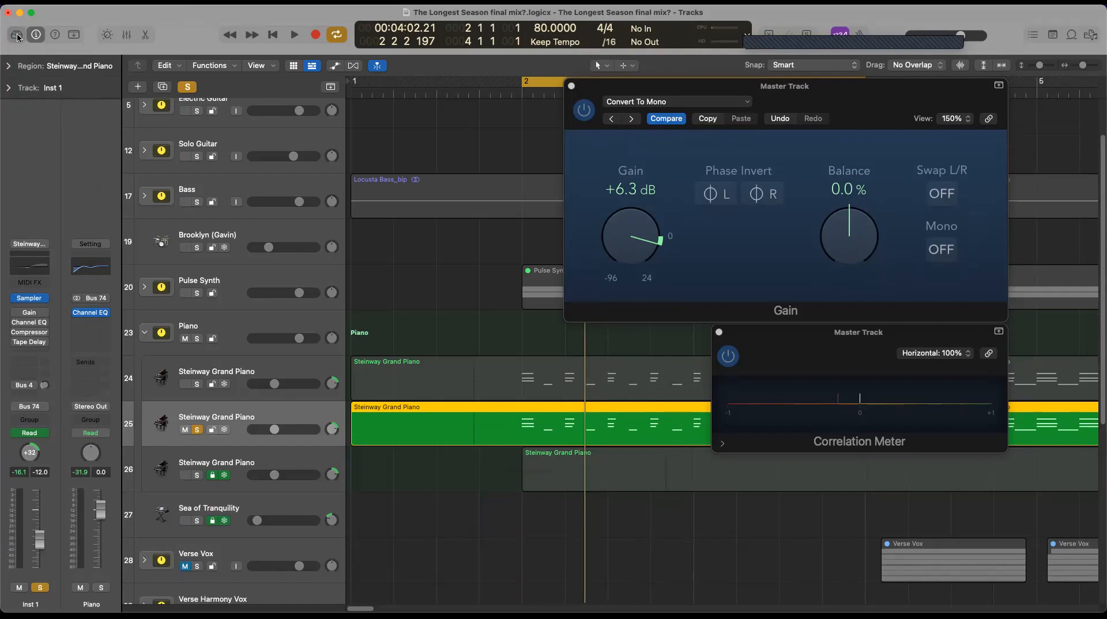
click(17, 36)
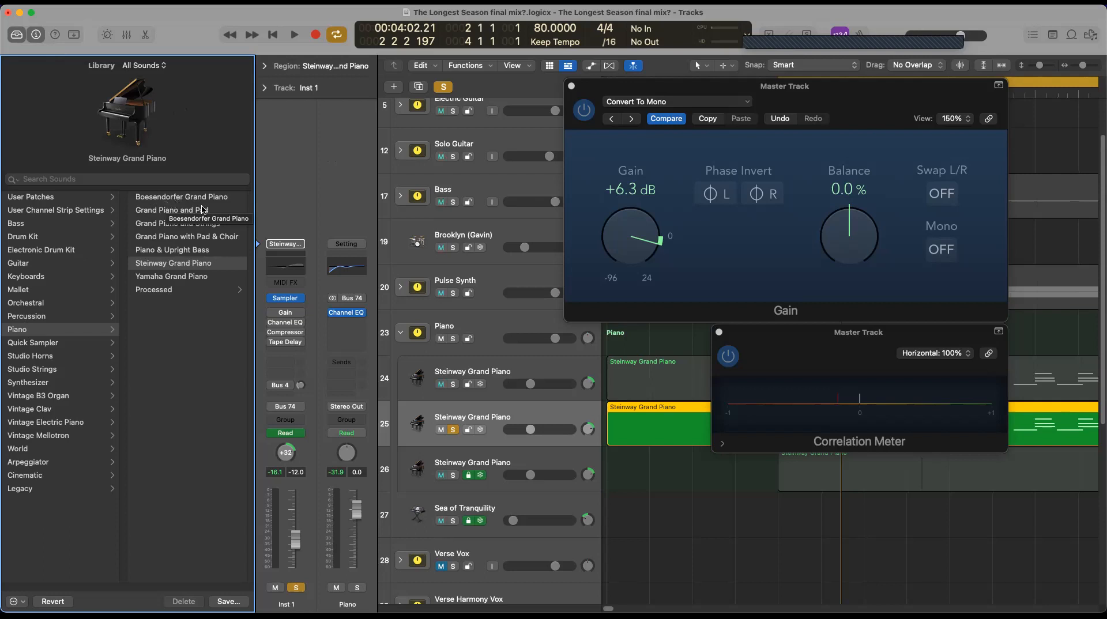
click(14, 33)
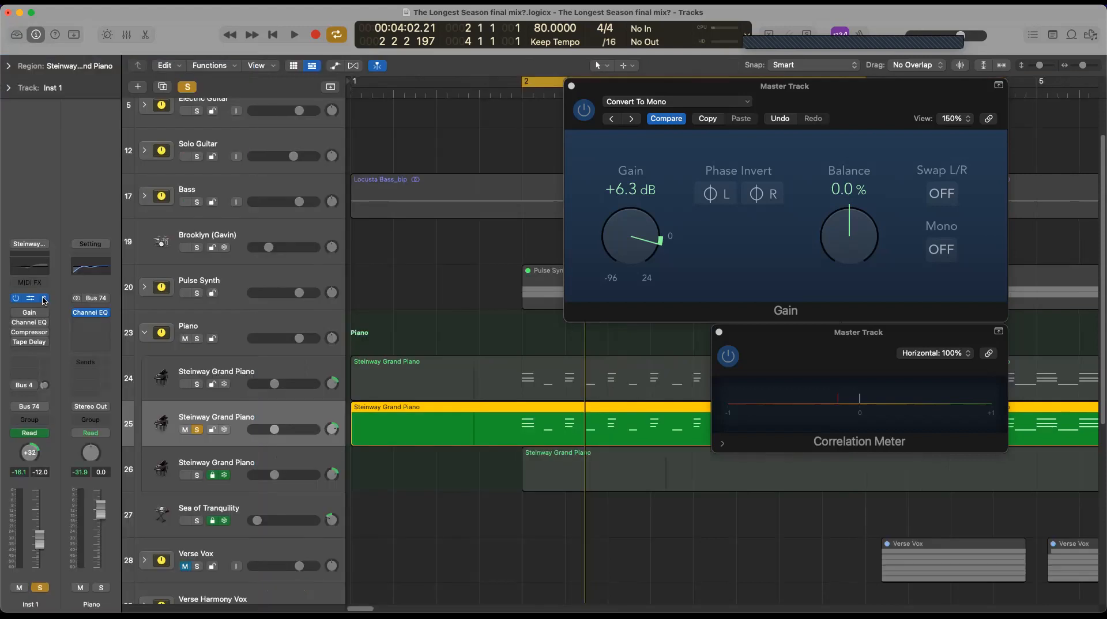
Step: Replace the Sampler on the duplicate piano track with Arturia's Analog Lab V instrument
click(45, 300)
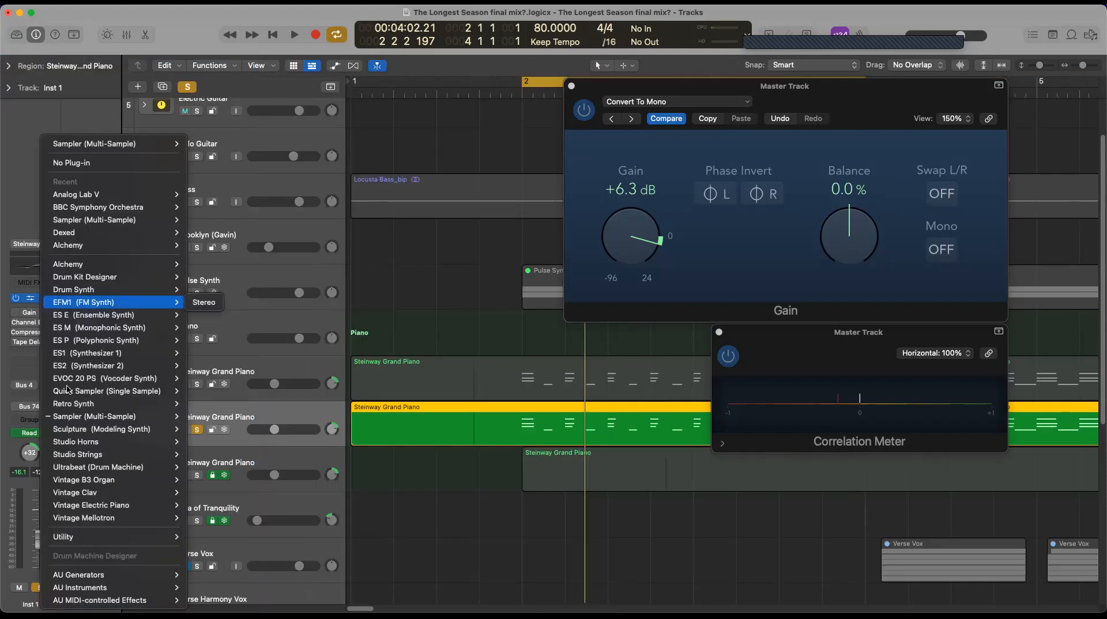
mouse_move(147, 599)
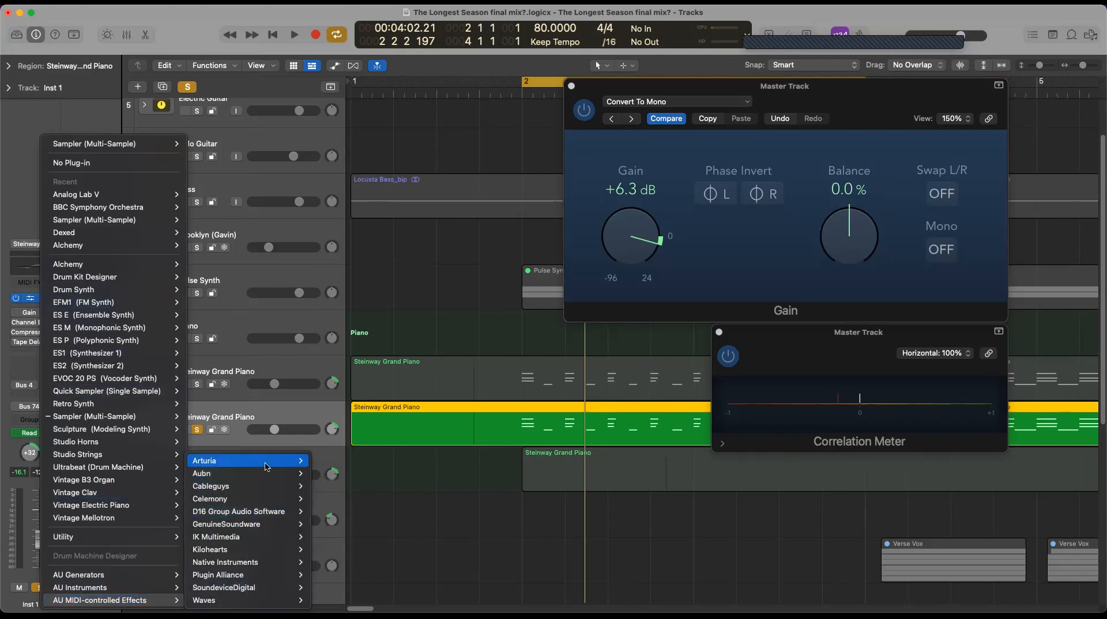
mouse_move(267, 466)
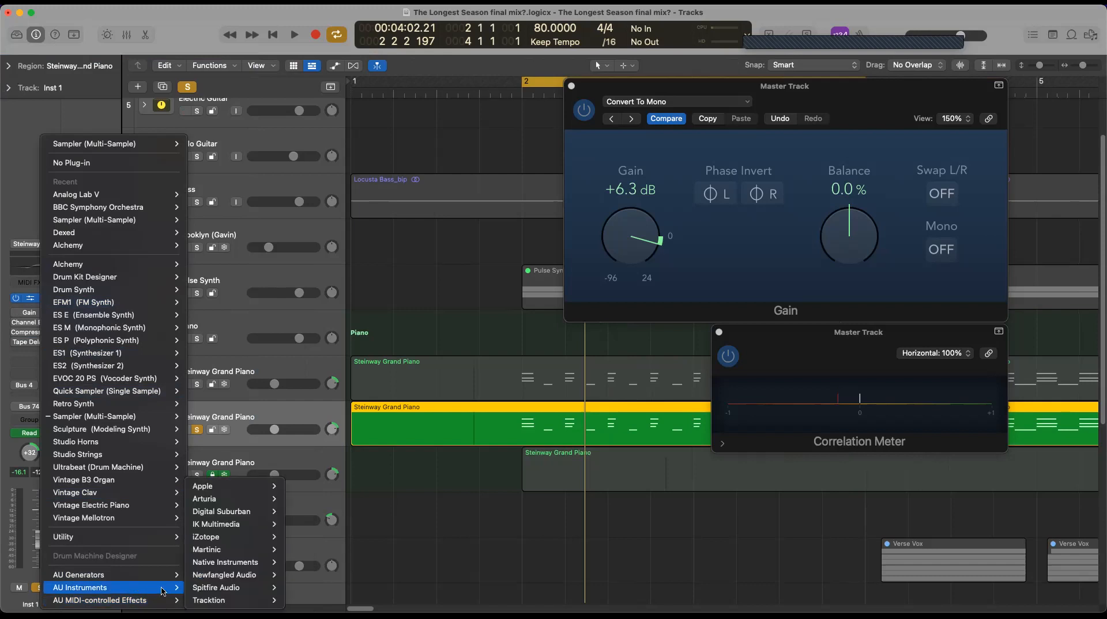
mouse_move(224, 505)
mouse_move(322, 515)
click(376, 512)
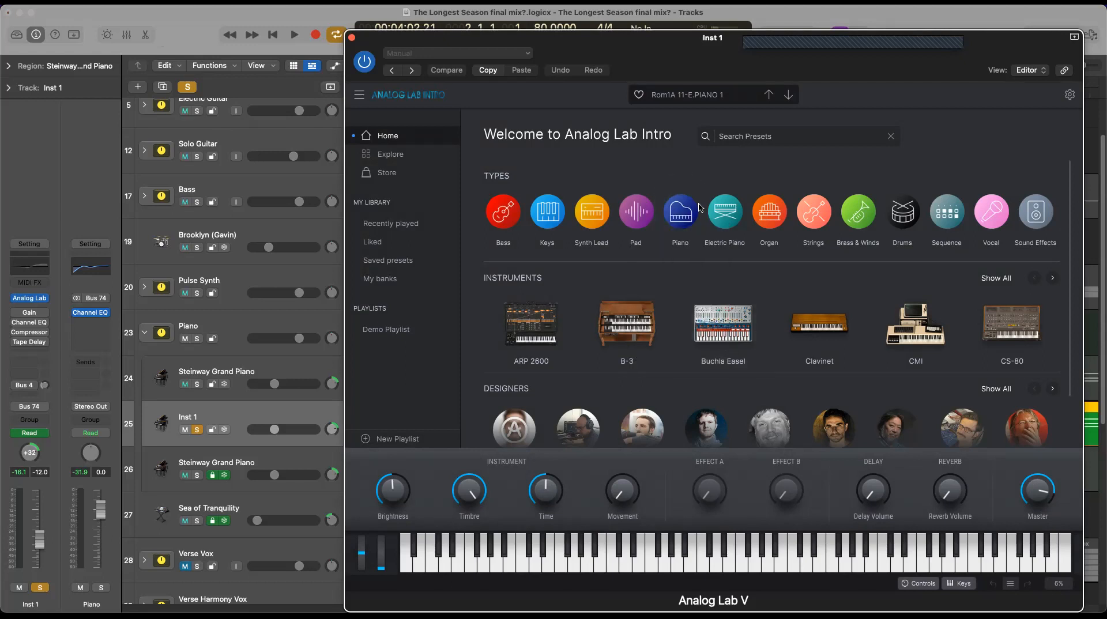
Step: Filter the Analog Lab V presets by the Piano type and load American Small Studio
mouse_move(685, 215)
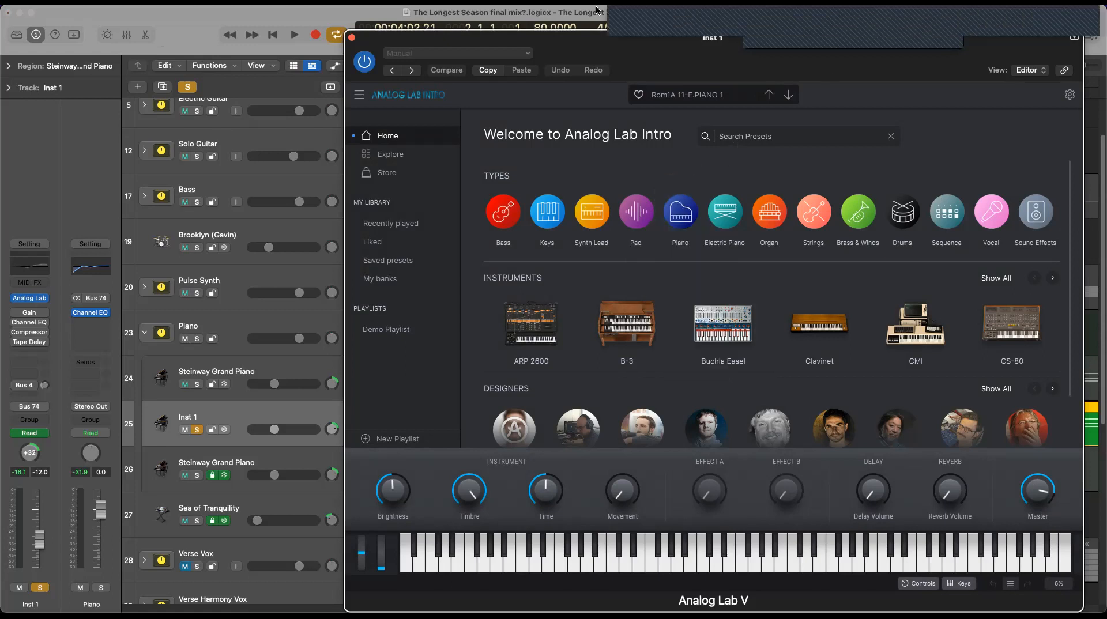
drag(568, 45, 295, 45)
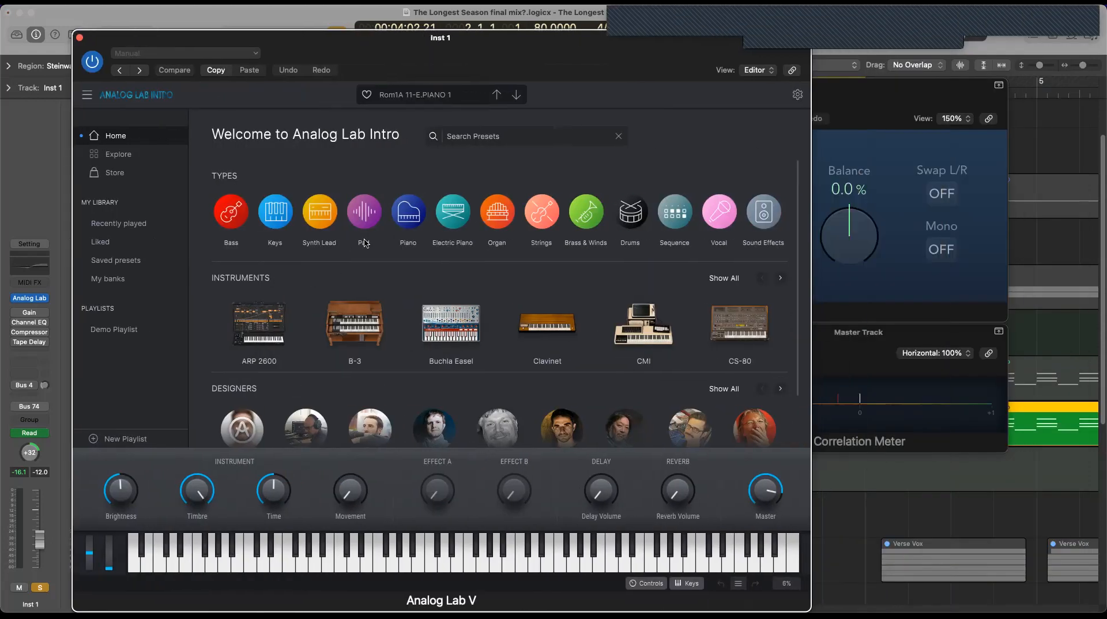
click(407, 261)
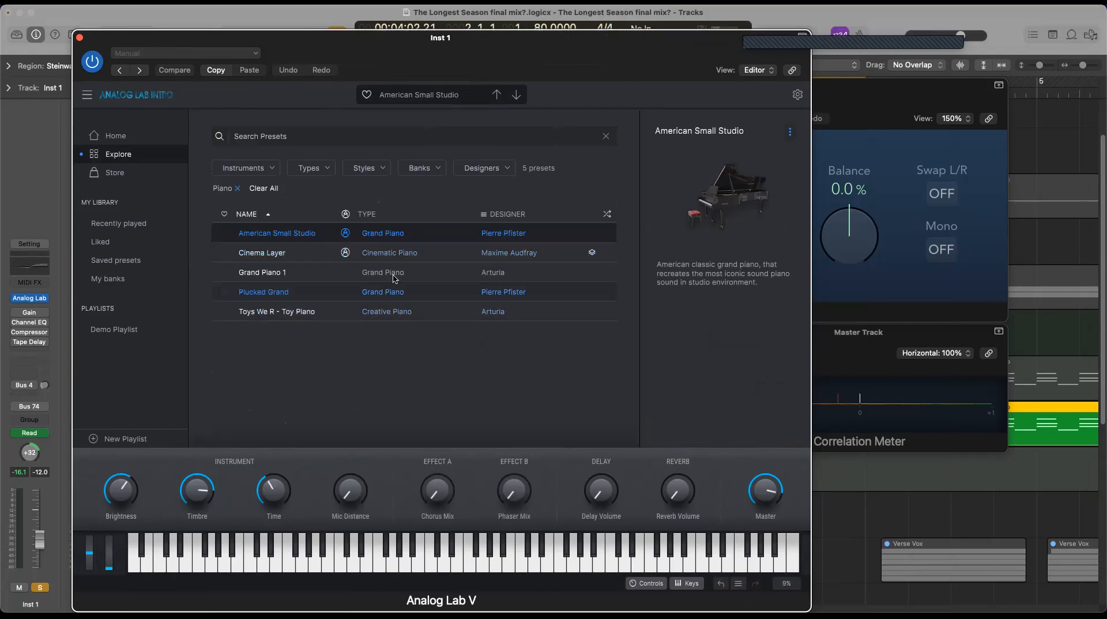
Step: Play the American Small Studio piano with the Analog Lab V window moved clear of the Correlation Meter and Gain's Mono switch
drag(287, 46, 447, 64)
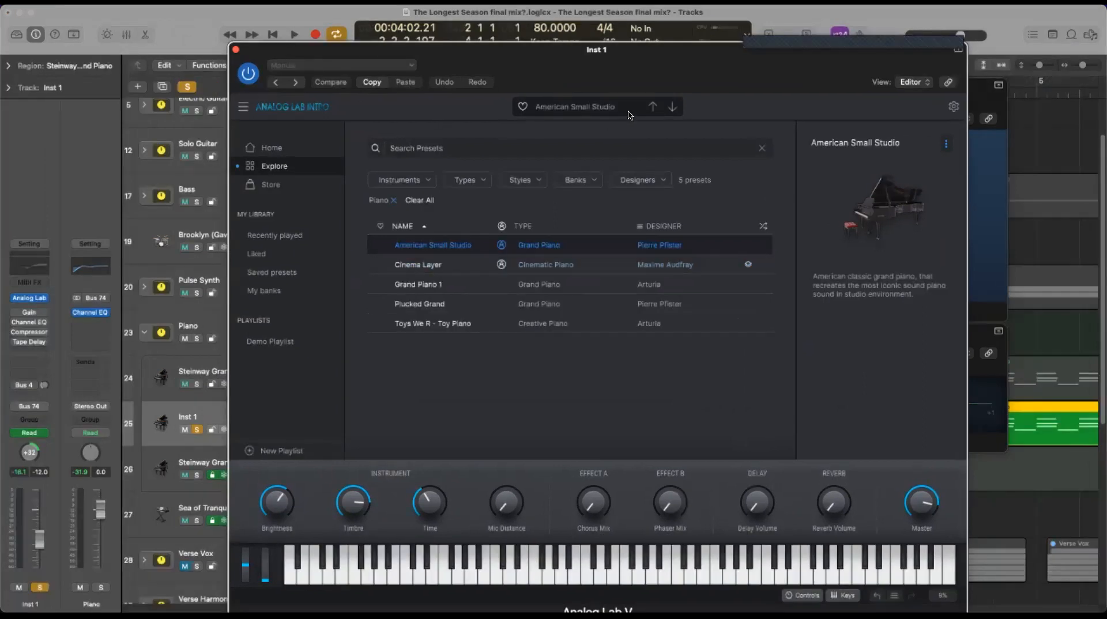
key(space)
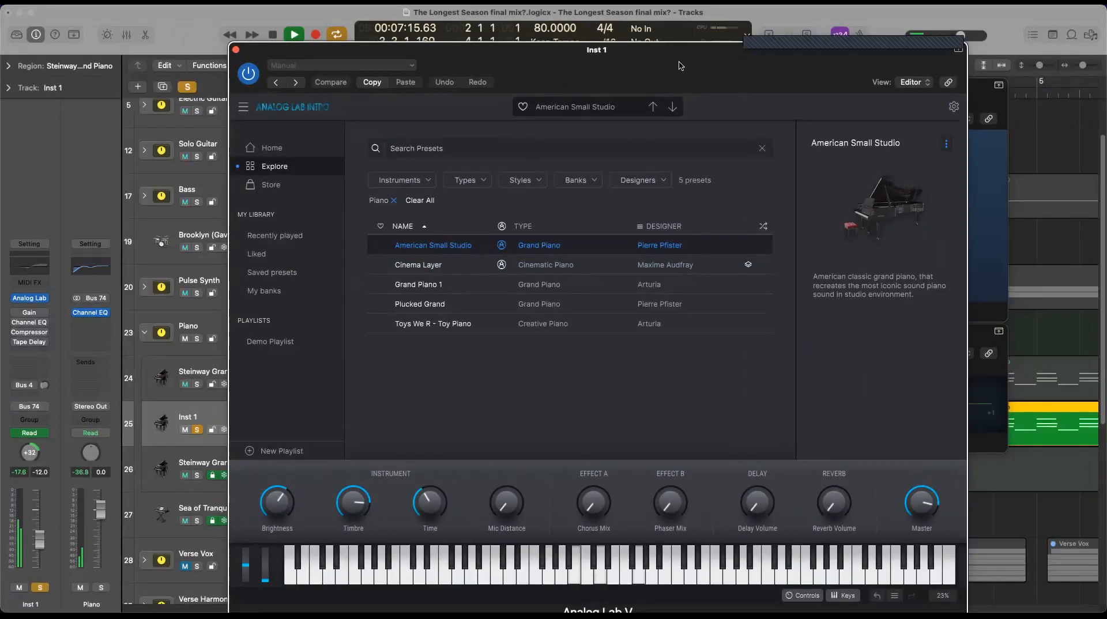
drag(655, 59, 430, 25)
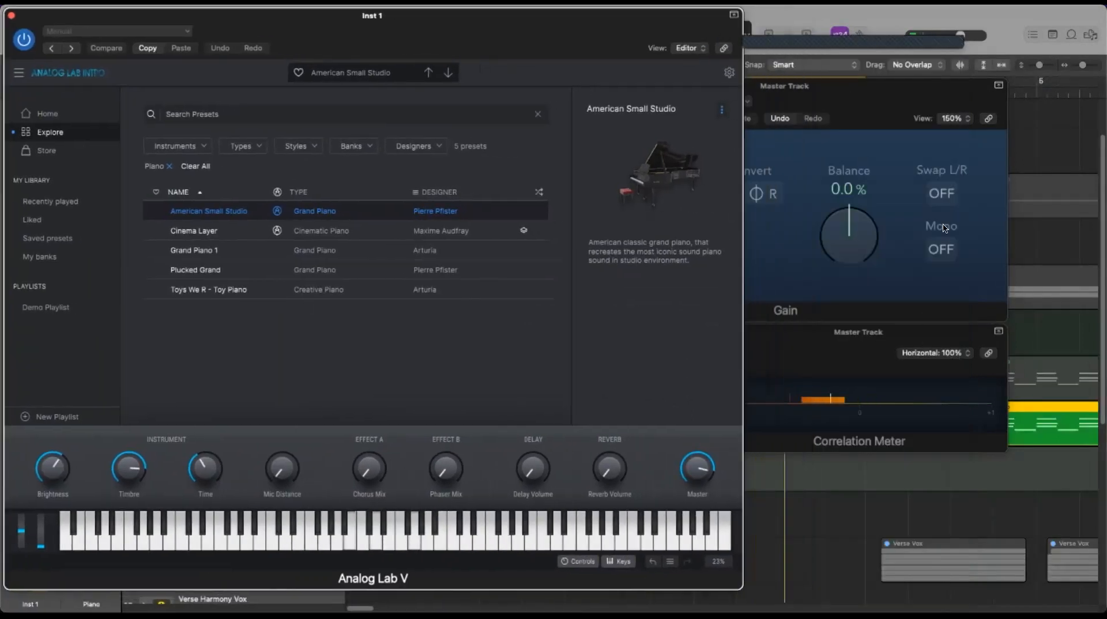
Step: Arrange the master track's Correlation Meter and Gain windows so the meter and the Mono switch stay clear of Analog Lab V
drag(907, 328, 986, 347)
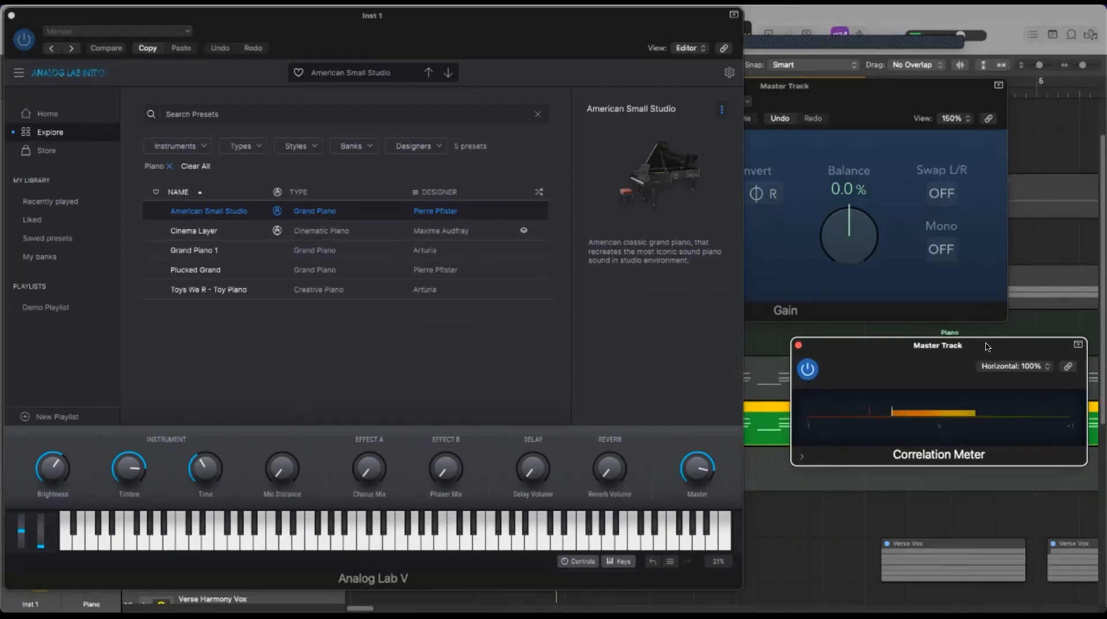
drag(892, 88, 984, 99)
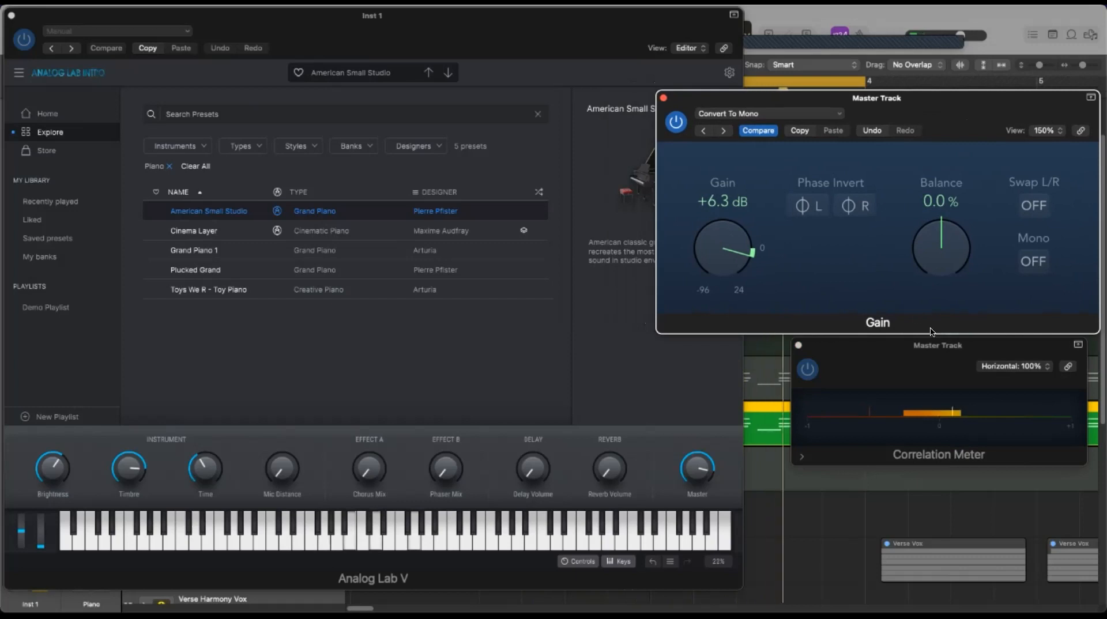
drag(940, 349, 951, 347)
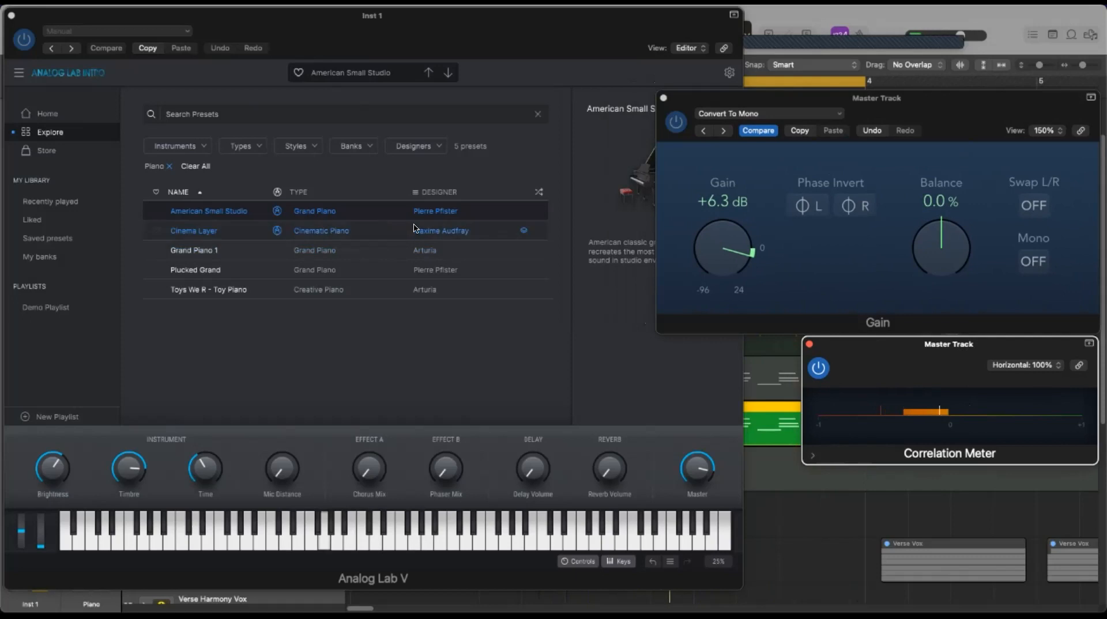
Step: Audition the Cinema Layer preset in Analog Lab V and load the Grand Piano 1 preset
mouse_move(602, 234)
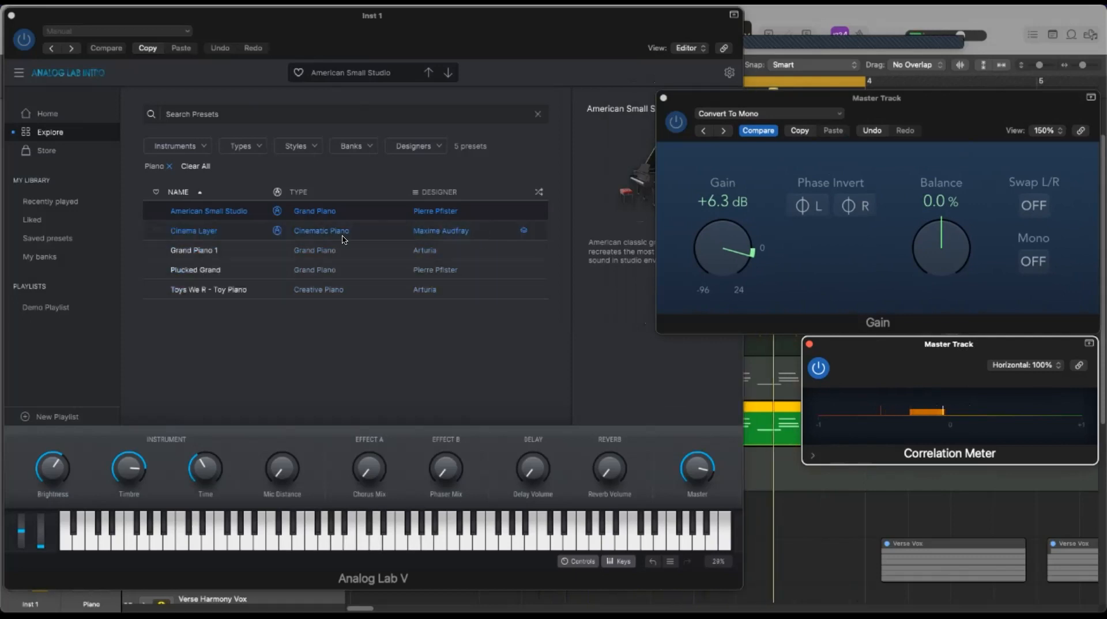
click(192, 233)
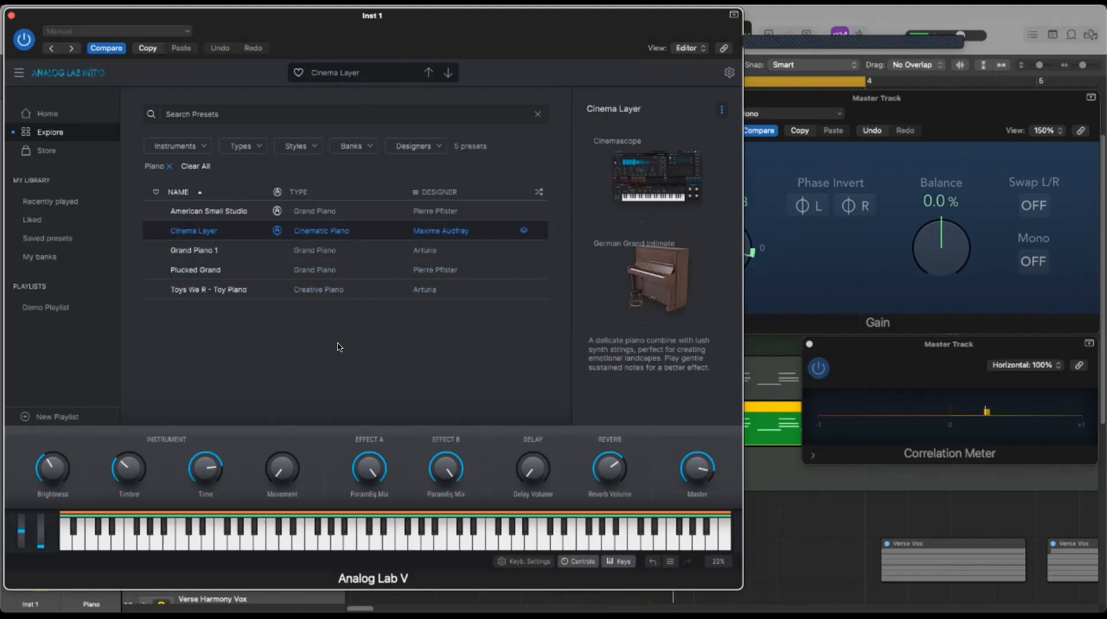
click(179, 251)
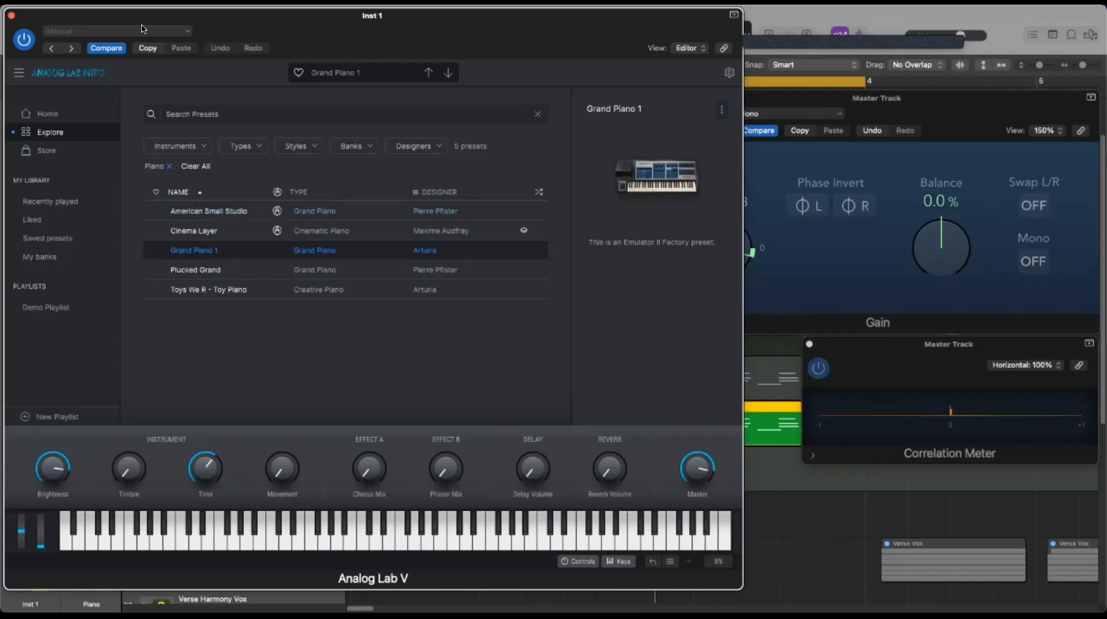
drag(203, 19, 509, 41)
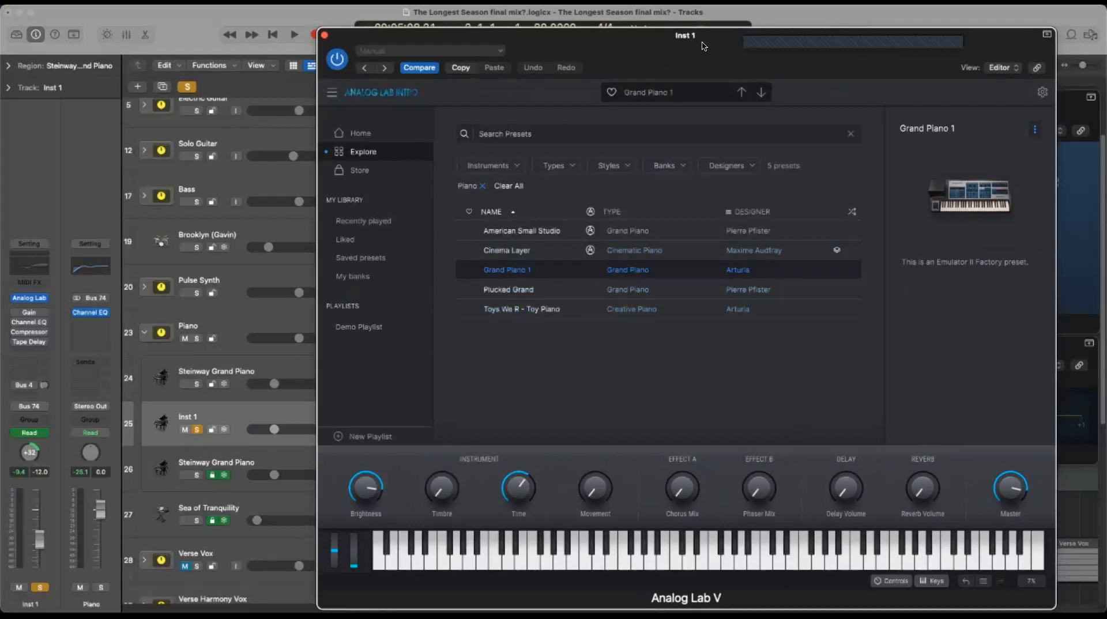
drag(709, 42, 403, 20)
mouse_move(601, 270)
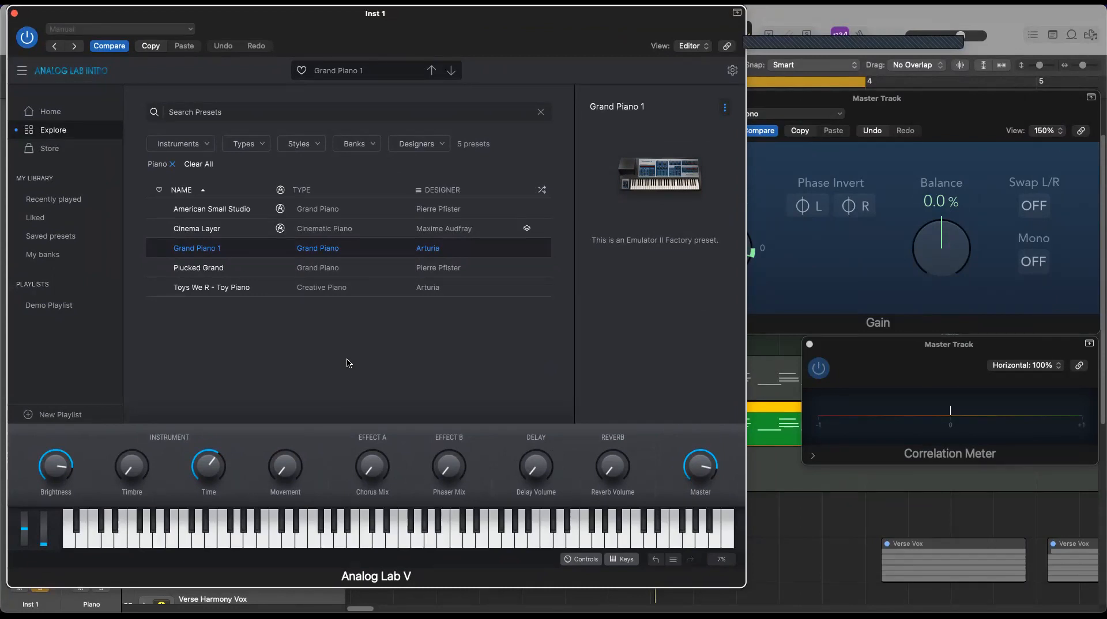
Step: Turn on the Tape Delay and the Bus 4 send on the Inst 1 track, keeping the Correlation Meter in view during playback
drag(330, 30, 576, 31)
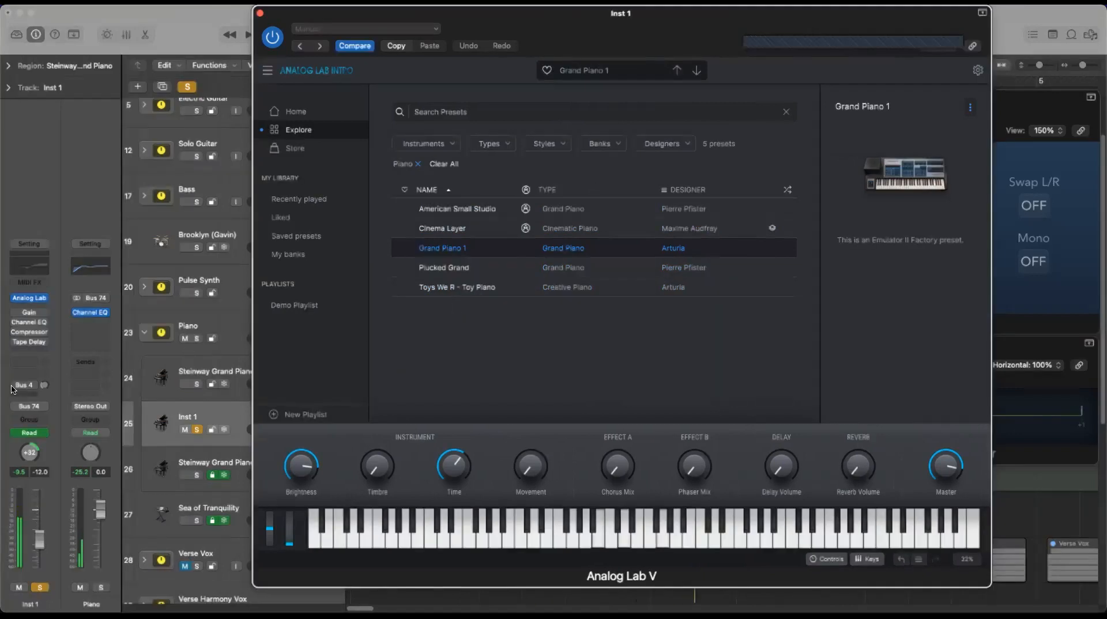
click(17, 344)
mouse_move(16, 386)
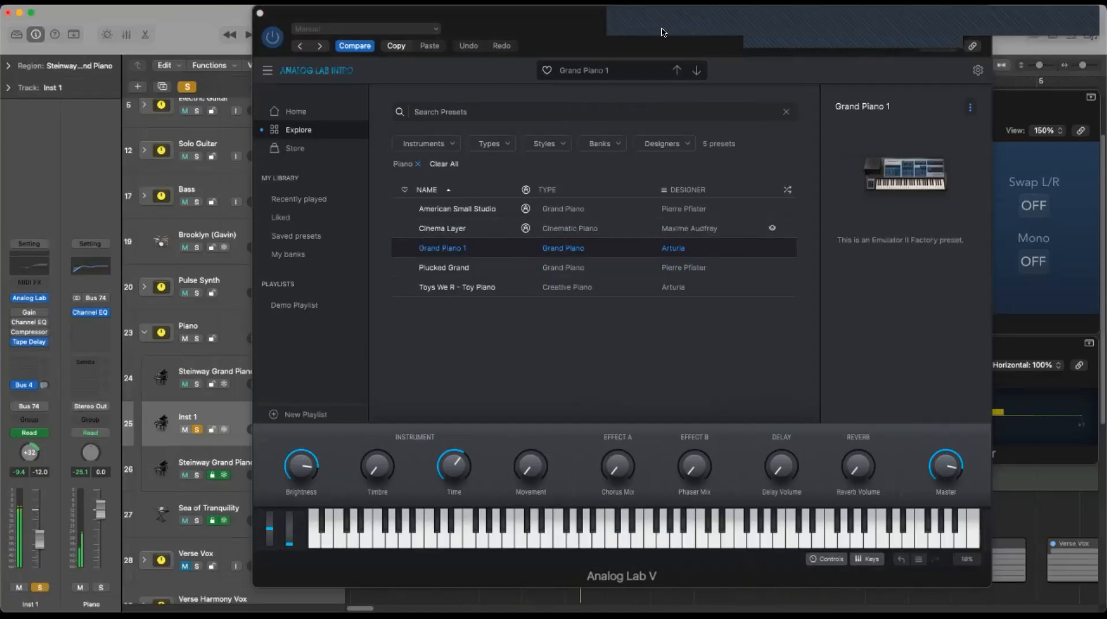
drag(652, 50, 461, 50)
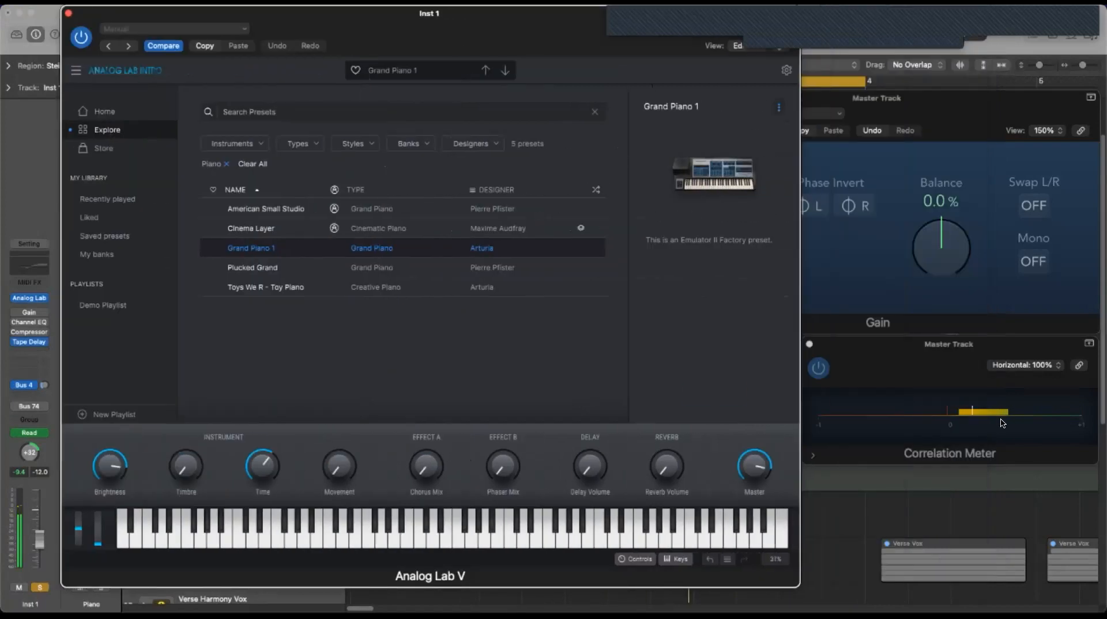
mouse_move(675, 361)
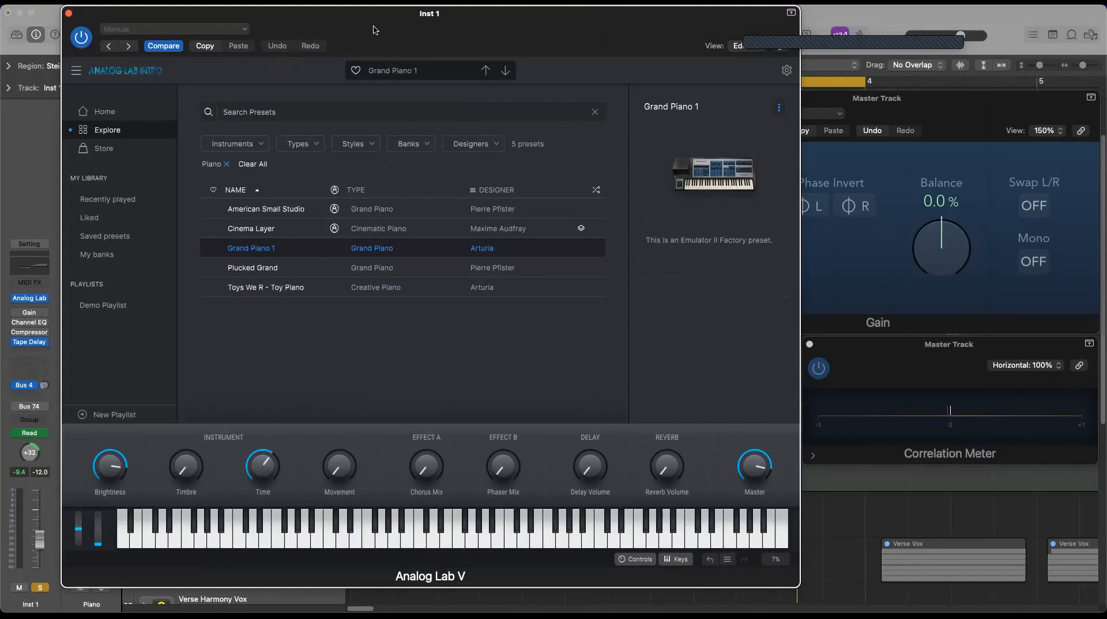
Step: Close Analog Lab V and examine the Phase Invert settings of the Inst 1 track's Gain plug-in, closing its window when done
click(69, 13)
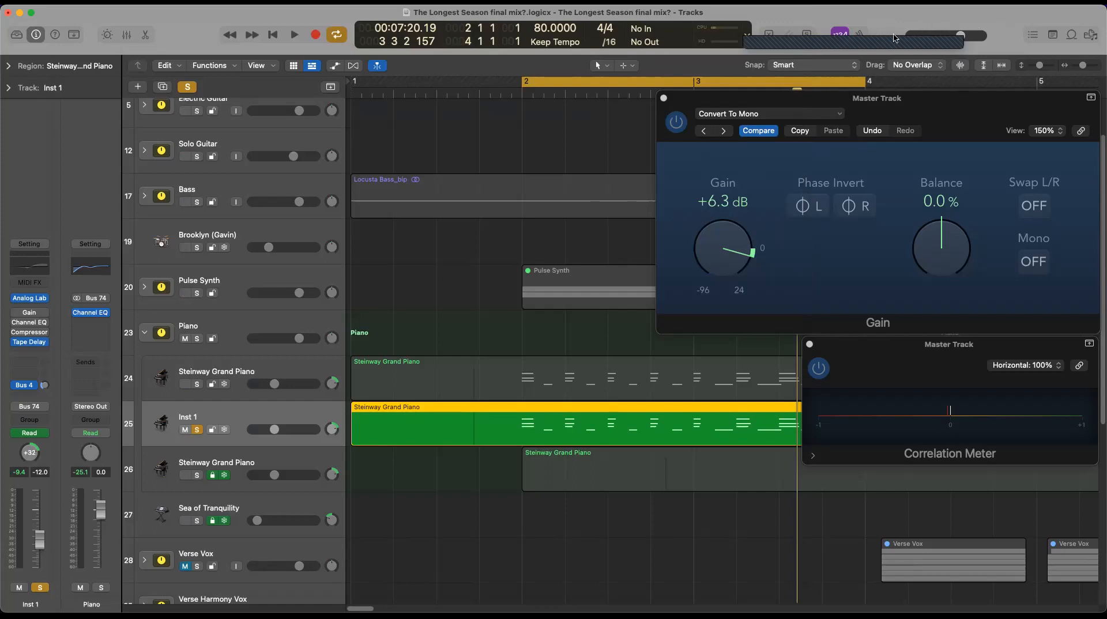
mouse_move(89, 317)
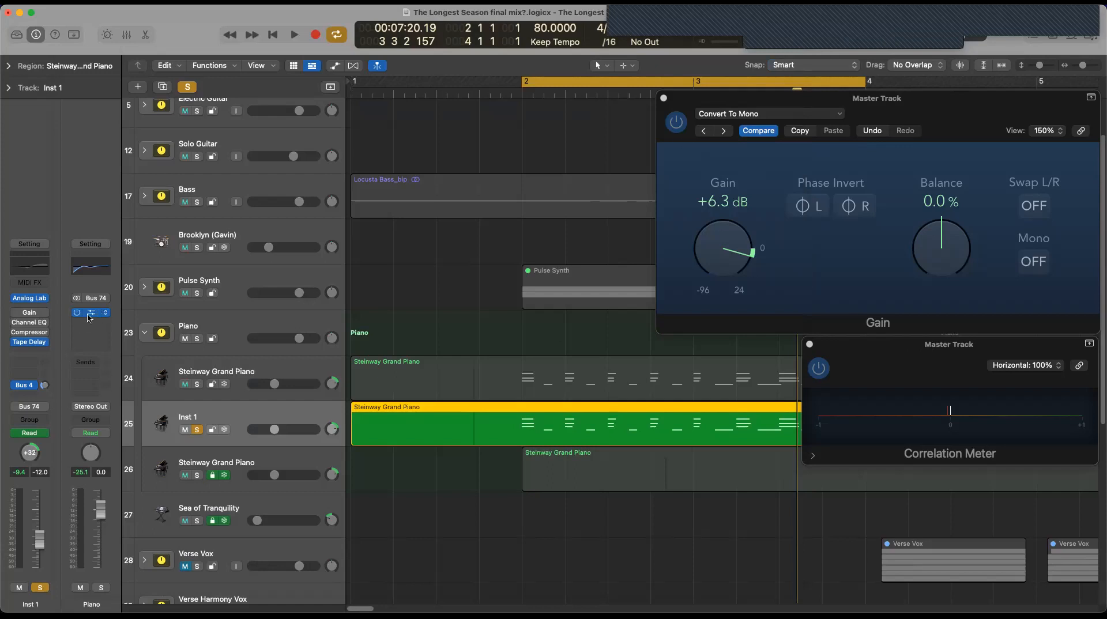
click(32, 315)
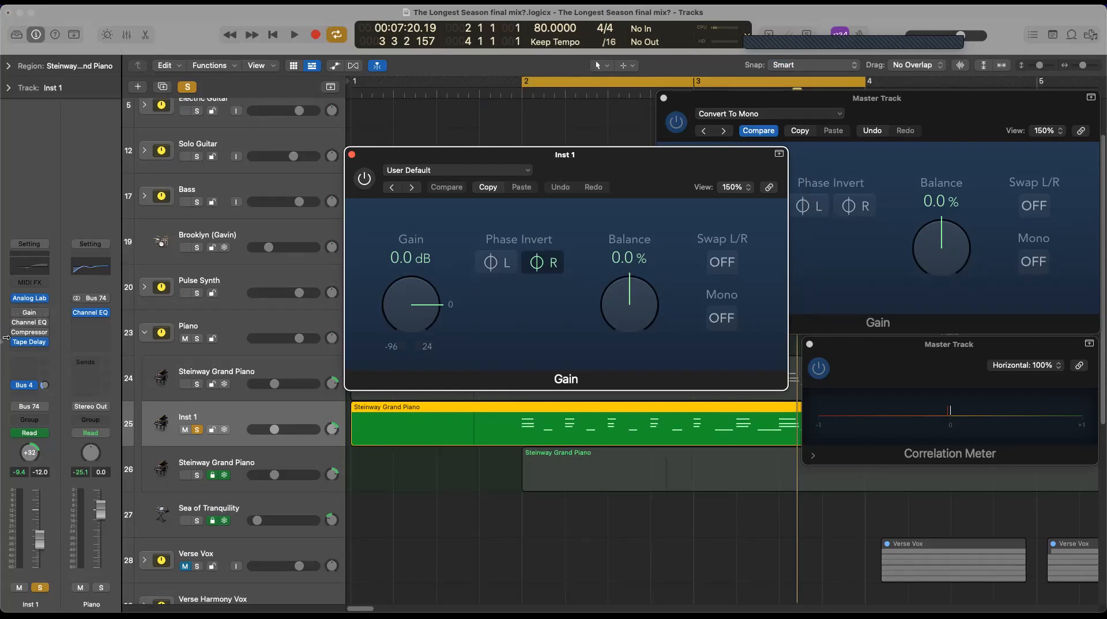
mouse_move(28, 314)
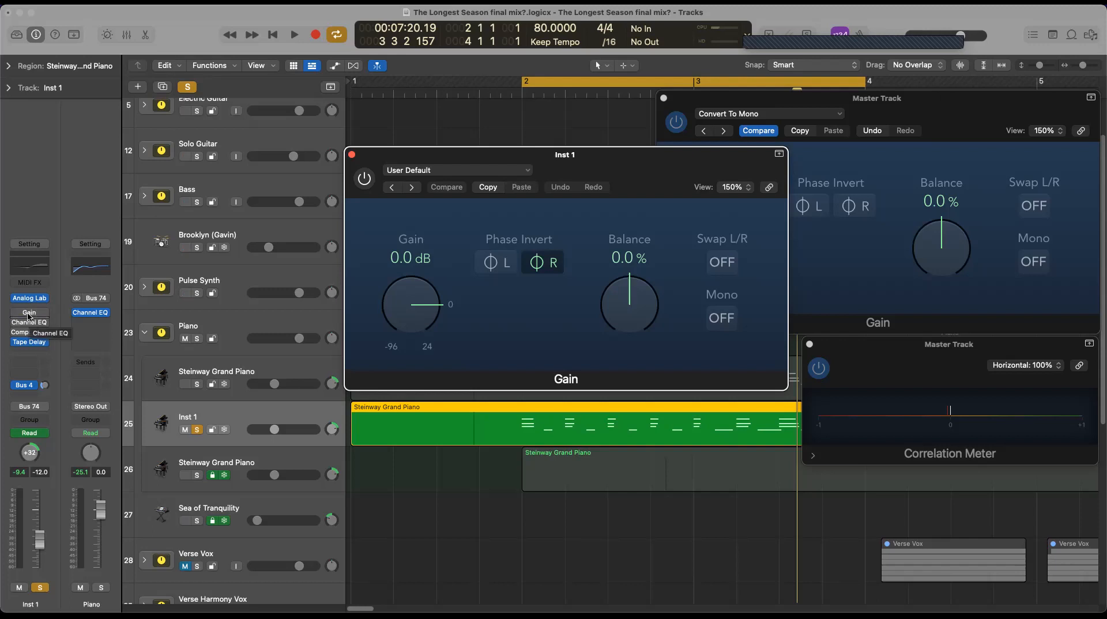
click(29, 314)
click(29, 314)
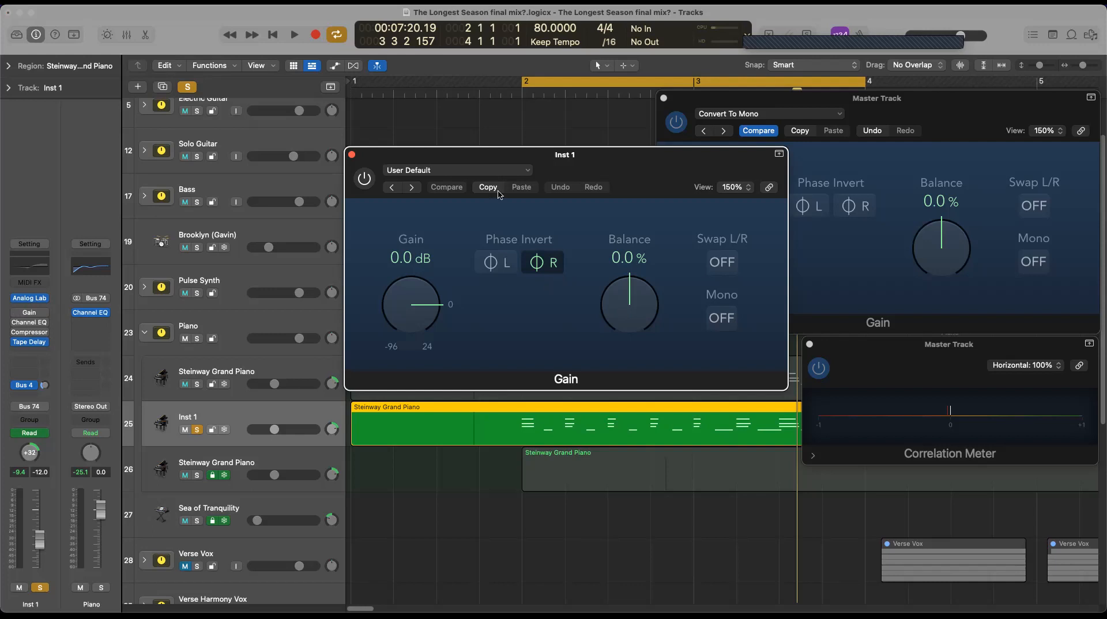
click(352, 154)
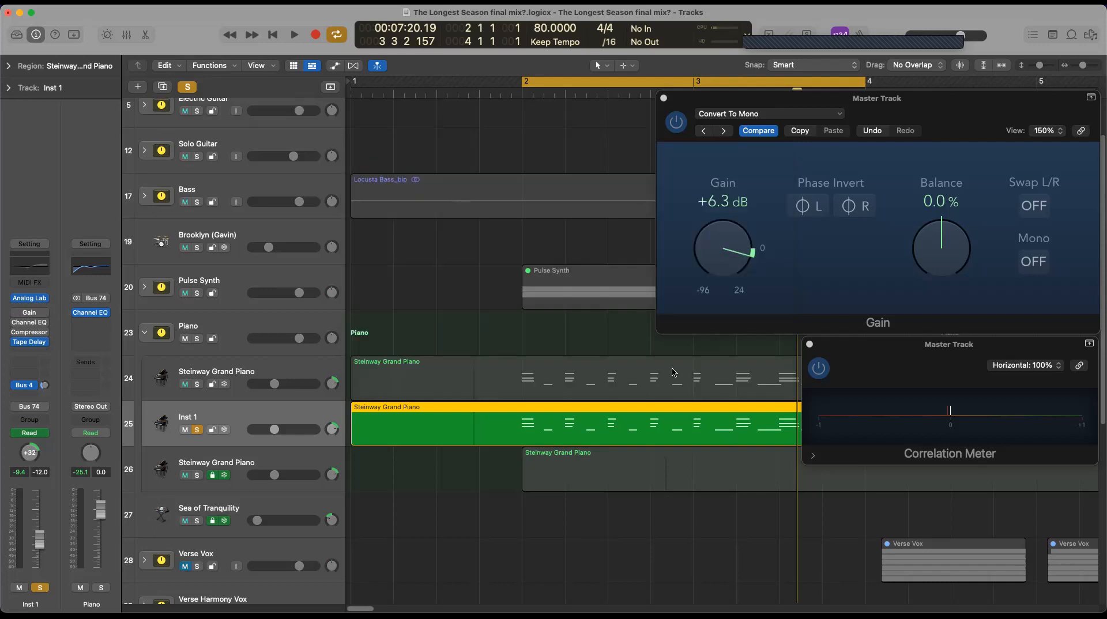